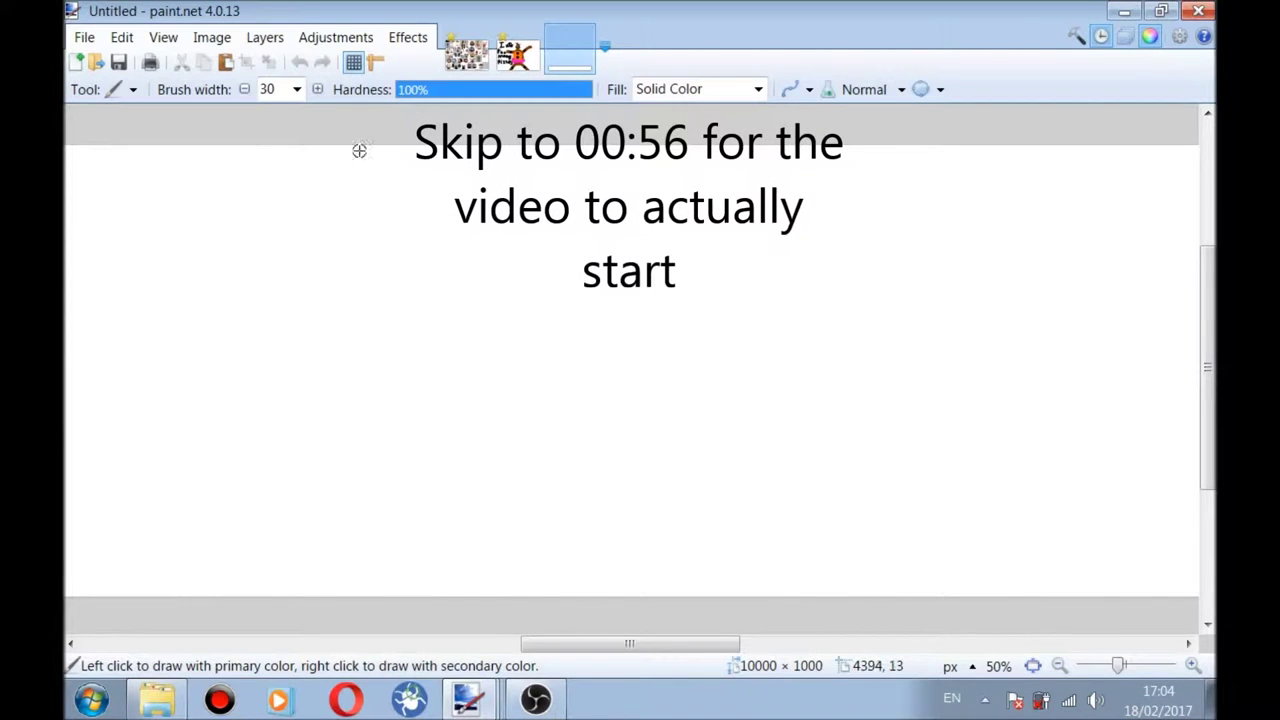
- Paint the word 'Subscribe' freehand in black across the top of the canvas
mouse_move(476, 193)
left_mouse_down()
mouse_move(449, 239)
mouse_move(496, 260)
mouse_move(500, 285)
mouse_move(435, 320)
left_mouse_up()
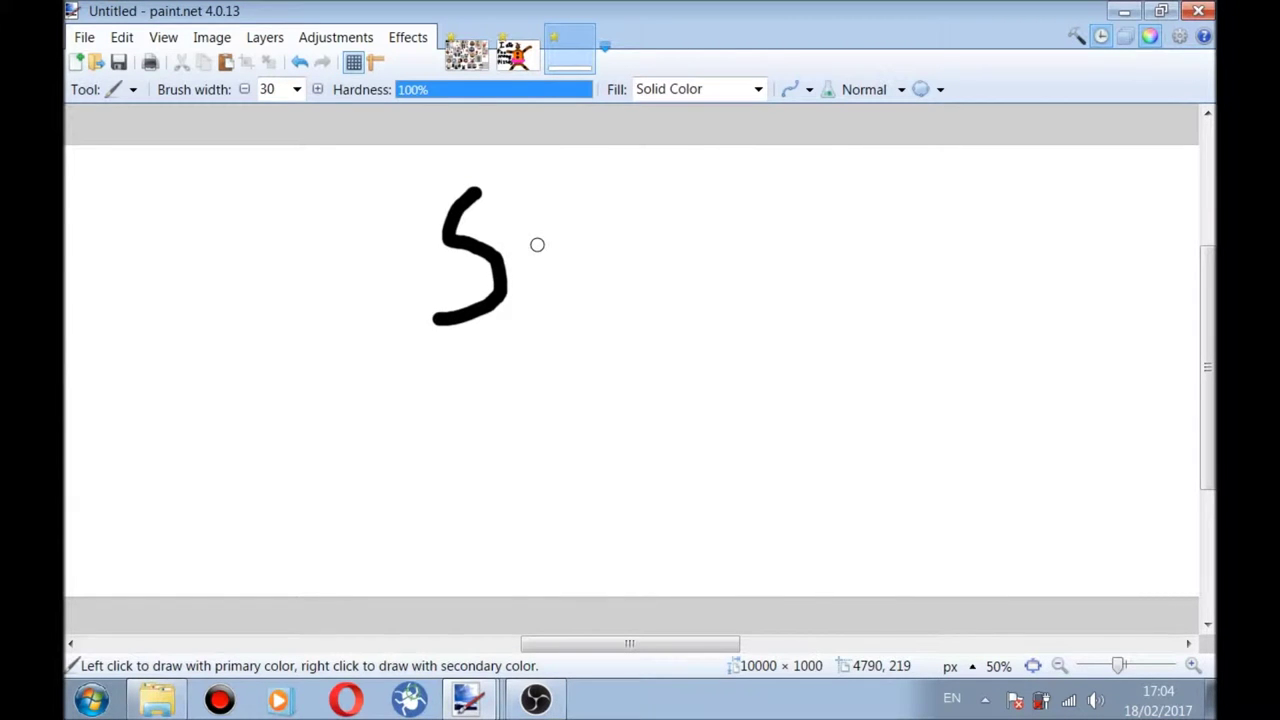
mouse_move(537, 245)
left_mouse_down()
mouse_move(577, 300)
mouse_move(598, 262)
mouse_move(623, 306)
left_mouse_up()
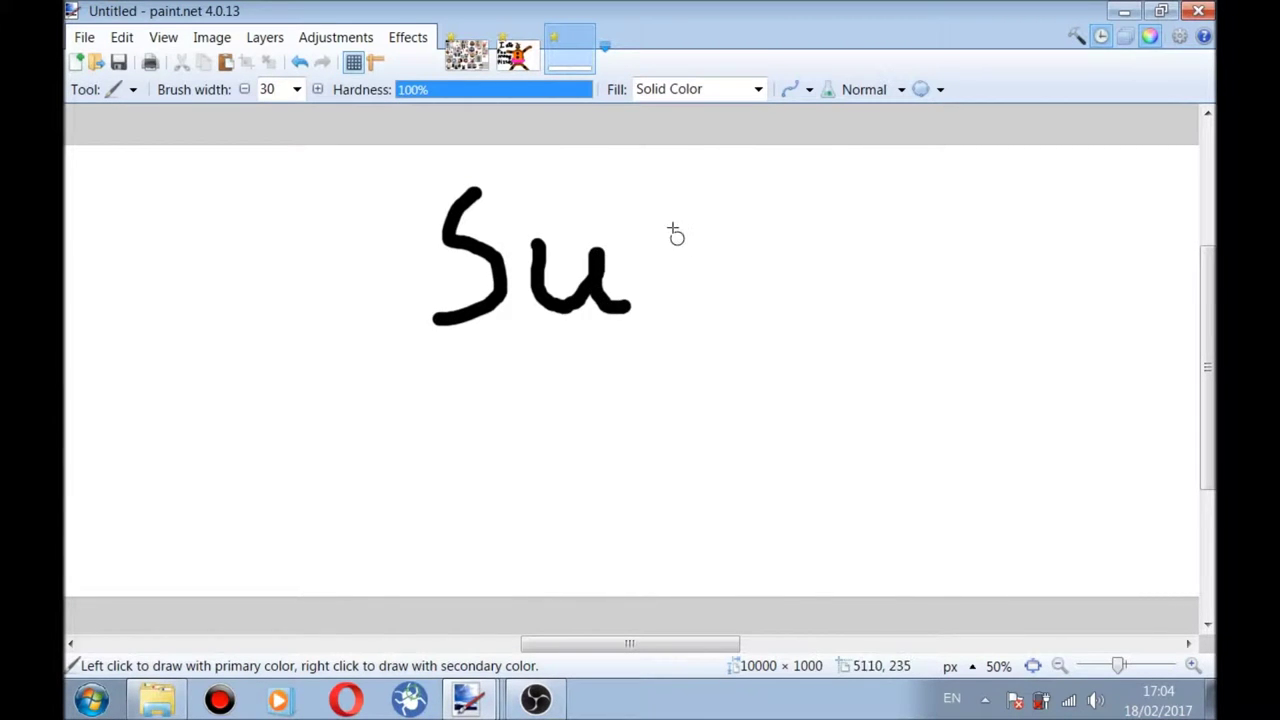
mouse_move(673, 228)
left_mouse_down()
mouse_move(680, 302)
mouse_move(709, 291)
mouse_move(714, 315)
mouse_move(679, 318)
left_mouse_up()
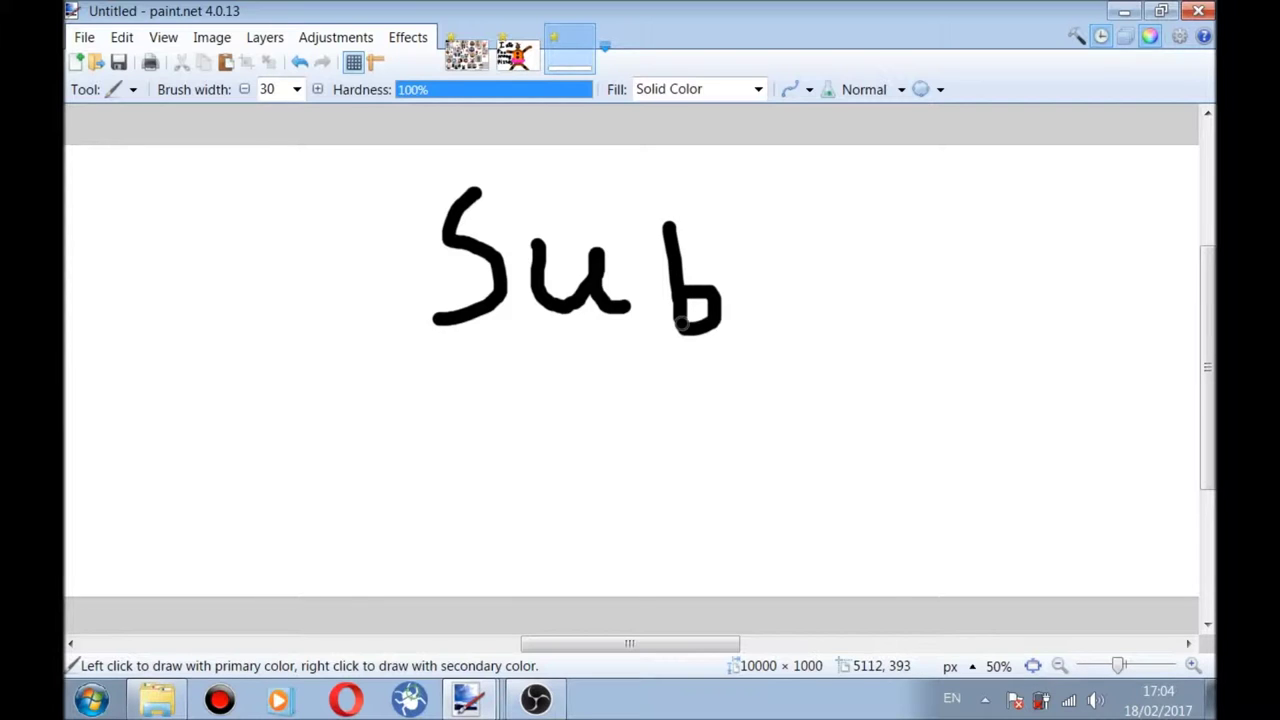
mouse_move(782, 253)
left_mouse_down()
mouse_move(763, 295)
mouse_move(828, 319)
mouse_move(778, 338)
left_mouse_up()
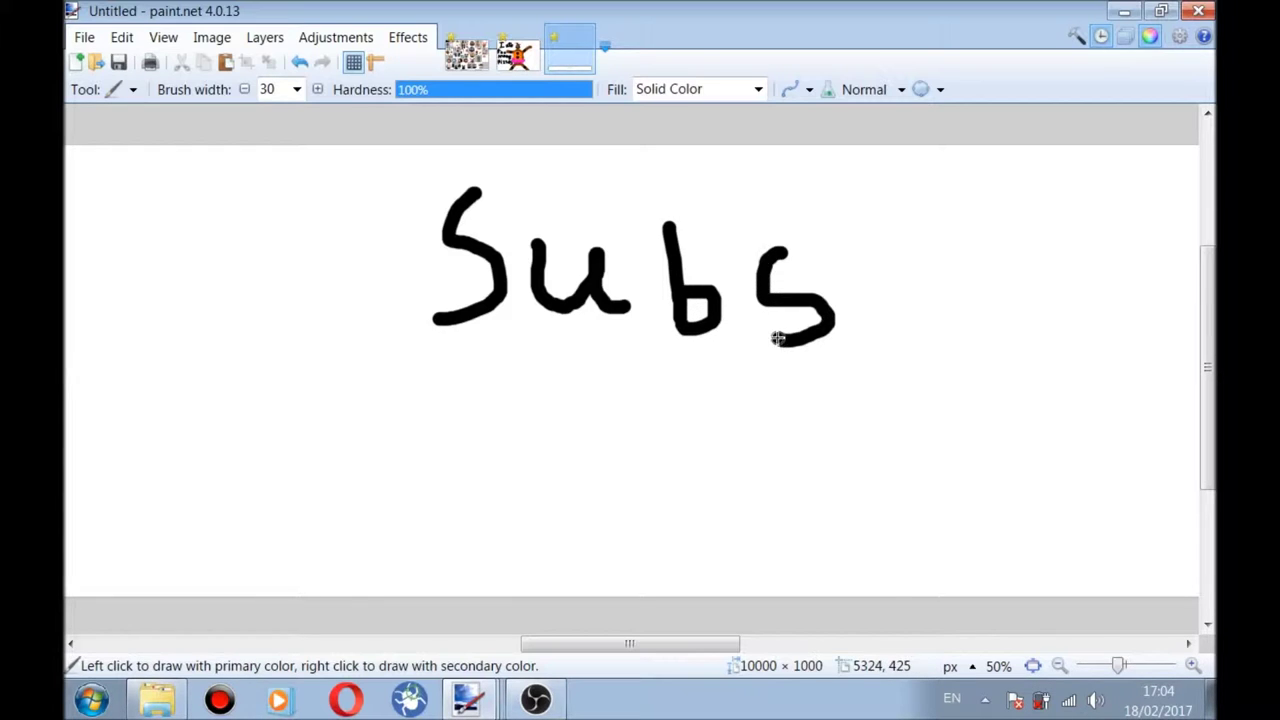
mouse_move(891, 272)
left_mouse_down()
mouse_move(871, 345)
mouse_move(923, 308)
left_mouse_up()
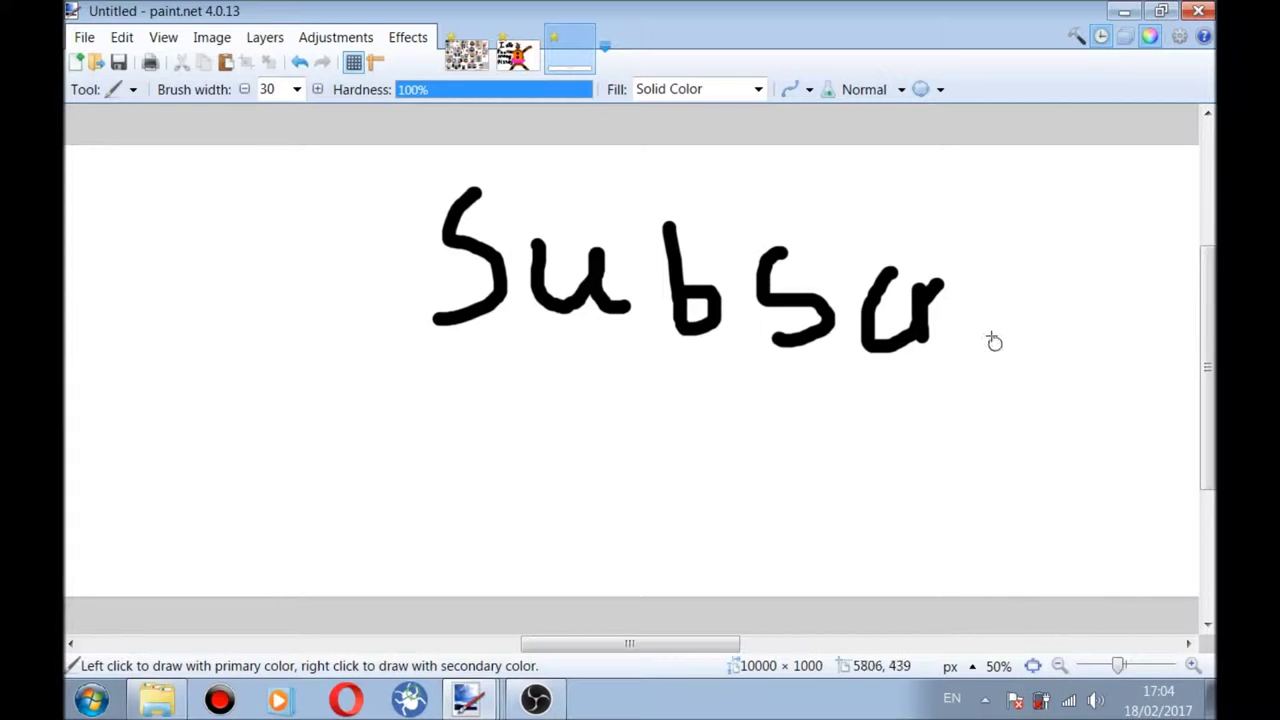
left_click_drag(980, 280, 985, 340)
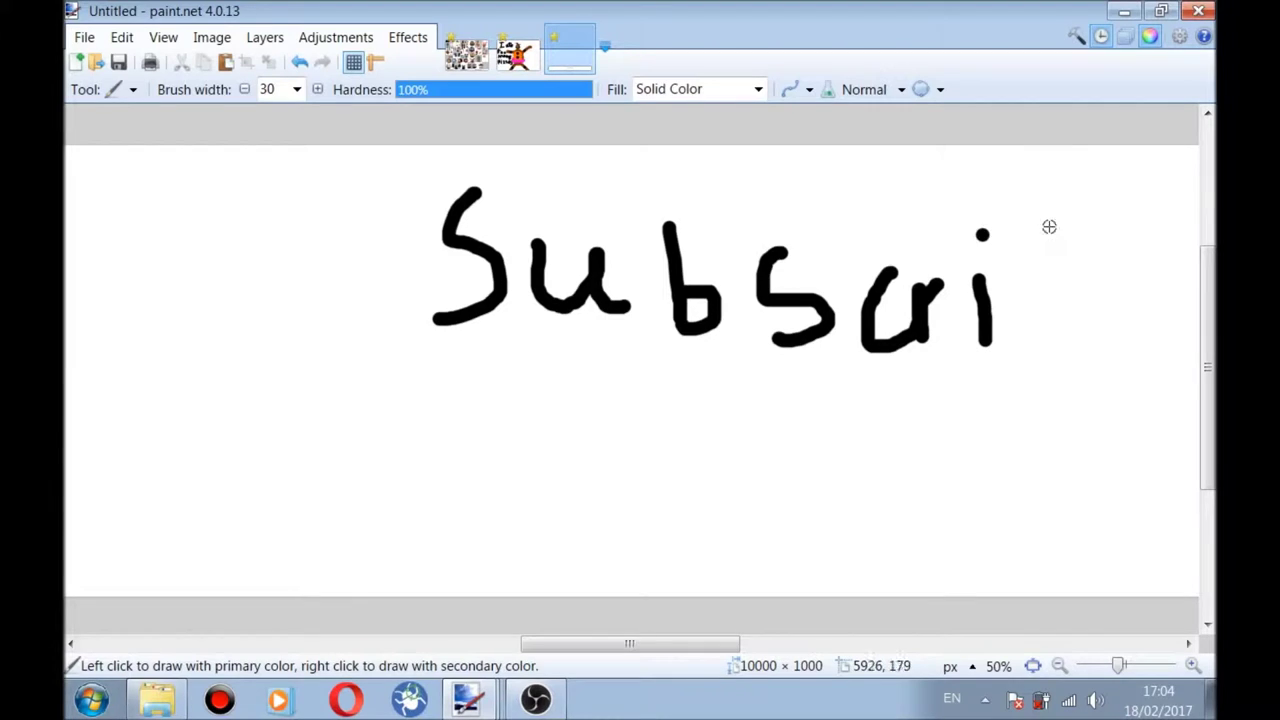
mouse_move(1049, 227)
left_mouse_down()
mouse_move(1055, 344)
mouse_move(1092, 282)
mouse_move(1094, 326)
mouse_move(1039, 342)
mouse_move(1135, 307)
mouse_move(1143, 283)
mouse_move(1127, 282)
mouse_move(1117, 314)
mouse_move(1144, 350)
left_mouse_up()
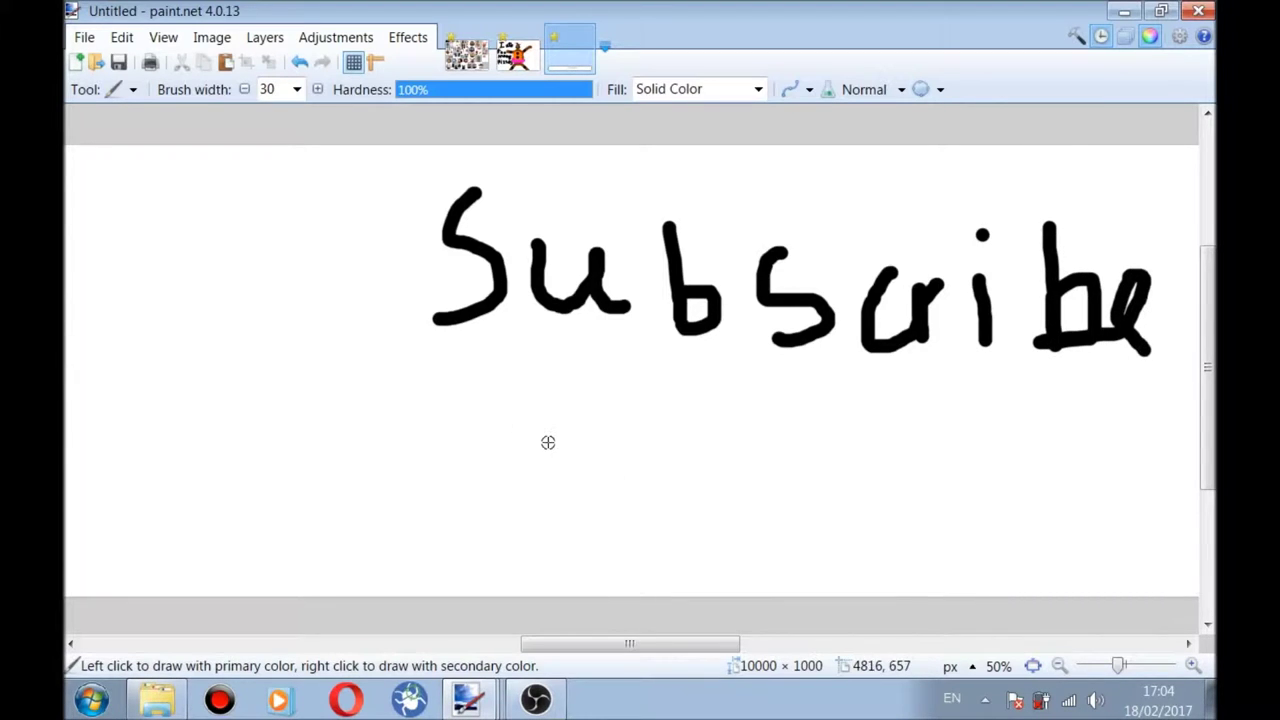
- Paint 'to' and the first letters of the channel name on the second line
mouse_move(458, 524)
left_mouse_down()
mouse_move(474, 381)
mouse_move(502, 503)
mouse_move(536, 496)
mouse_move(541, 524)
mouse_move(589, 501)
mouse_move(558, 478)
left_mouse_up()
left_click_drag(436, 432, 535, 416)
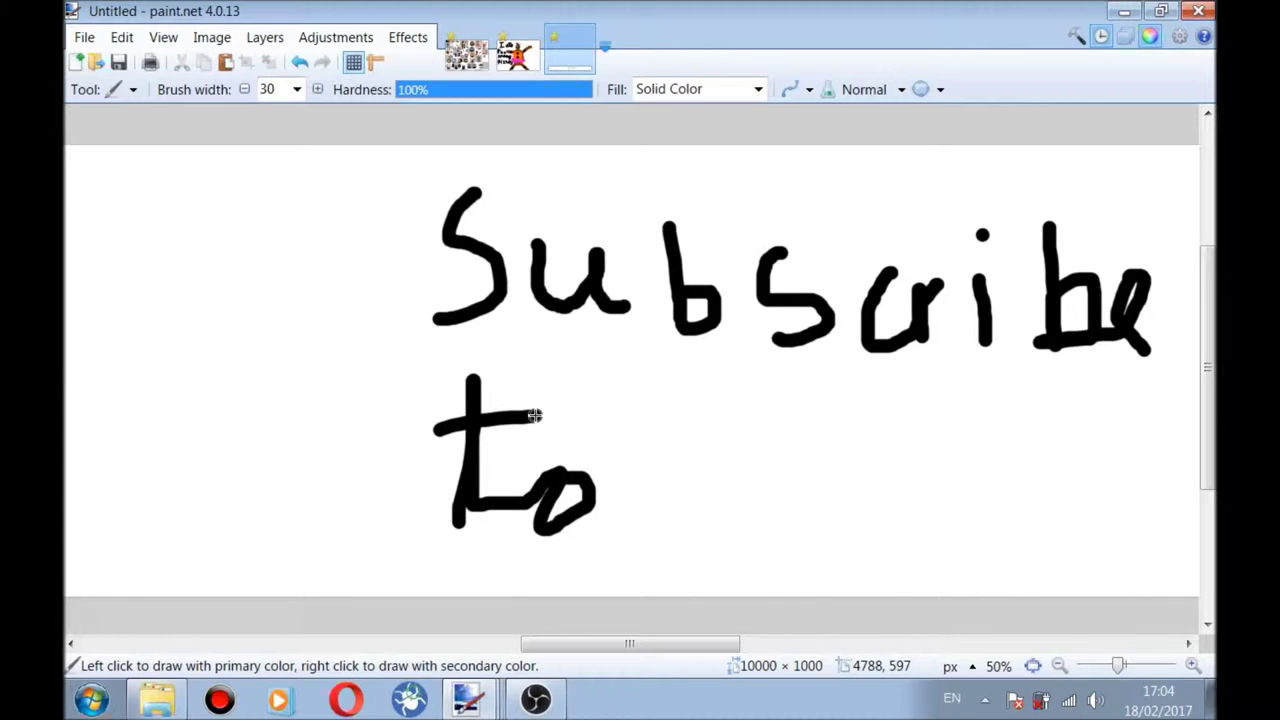
left_click_drag(664, 415, 666, 538)
mouse_move(666, 420)
left_mouse_down()
mouse_move(724, 392)
mouse_move(752, 504)
left_mouse_up()
mouse_move(772, 453)
left_mouse_down()
mouse_move(784, 512)
mouse_move(808, 449)
mouse_move(862, 535)
left_mouse_up()
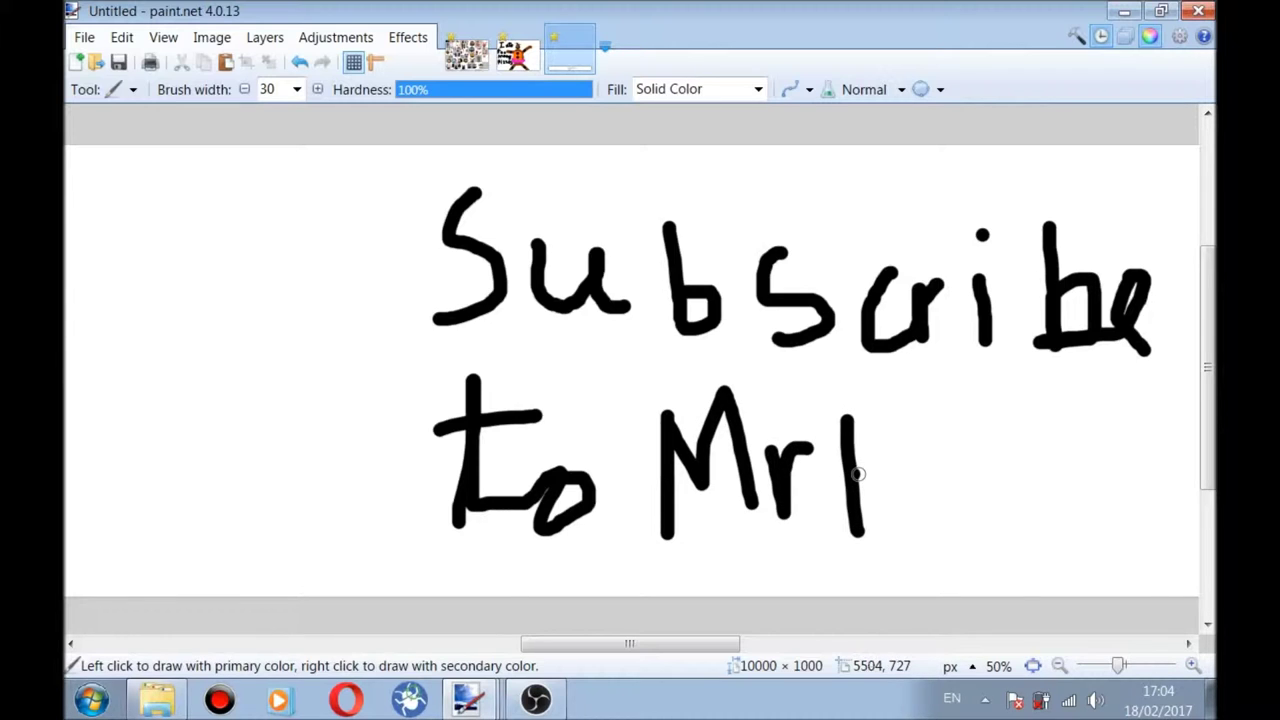
mouse_move(858, 473)
left_mouse_down()
mouse_move(903, 403)
mouse_move(926, 497)
left_mouse_up()
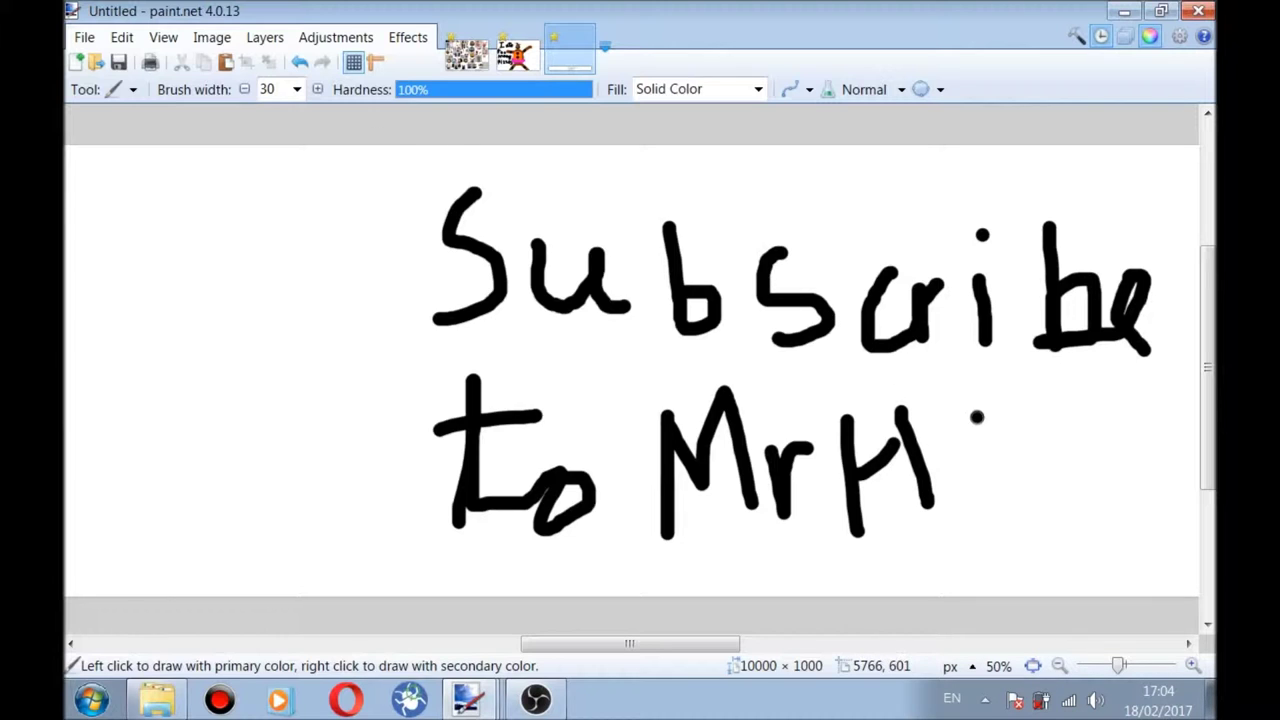
- Finish the channel name and add an exclamation mark with its dot
mouse_move(977, 417)
left_mouse_down()
mouse_move(994, 498)
mouse_move(1017, 507)
mouse_move(1053, 420)
mouse_move(1036, 405)
mouse_move(978, 412)
left_mouse_up()
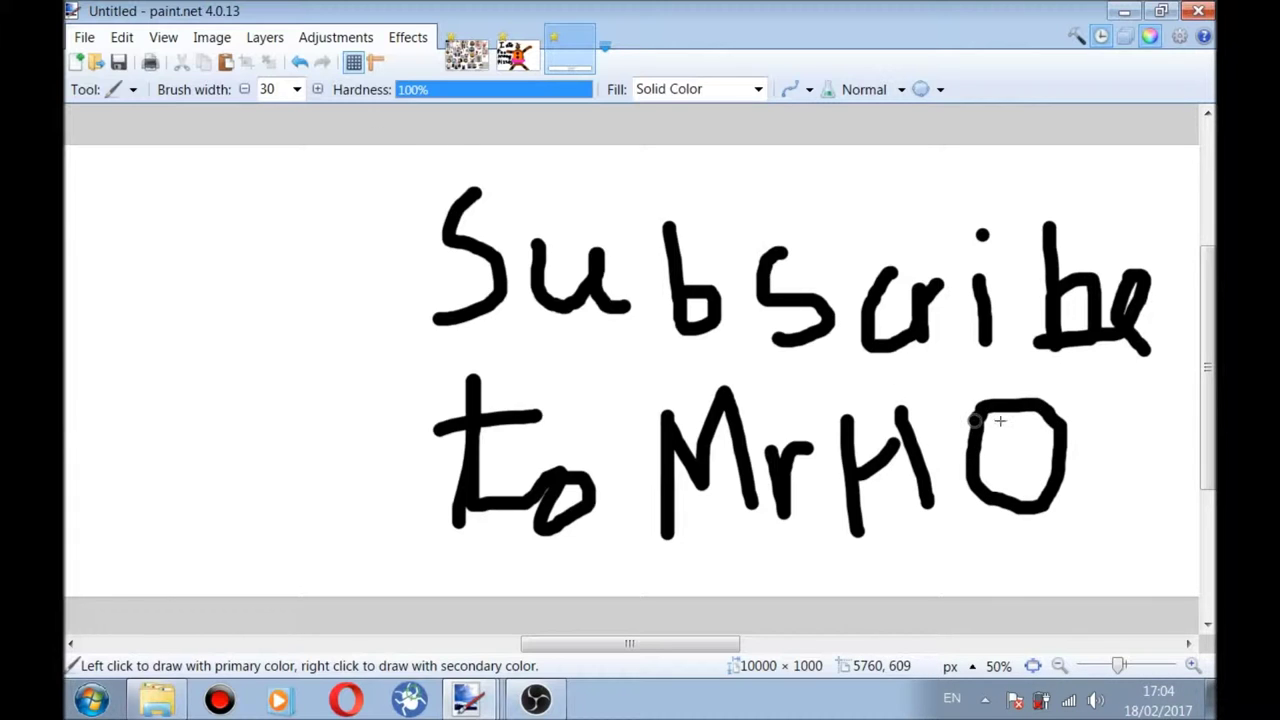
mouse_move(1092, 411)
left_mouse_down()
mouse_move(1109, 491)
mouse_move(1122, 409)
mouse_move(1157, 508)
left_mouse_up()
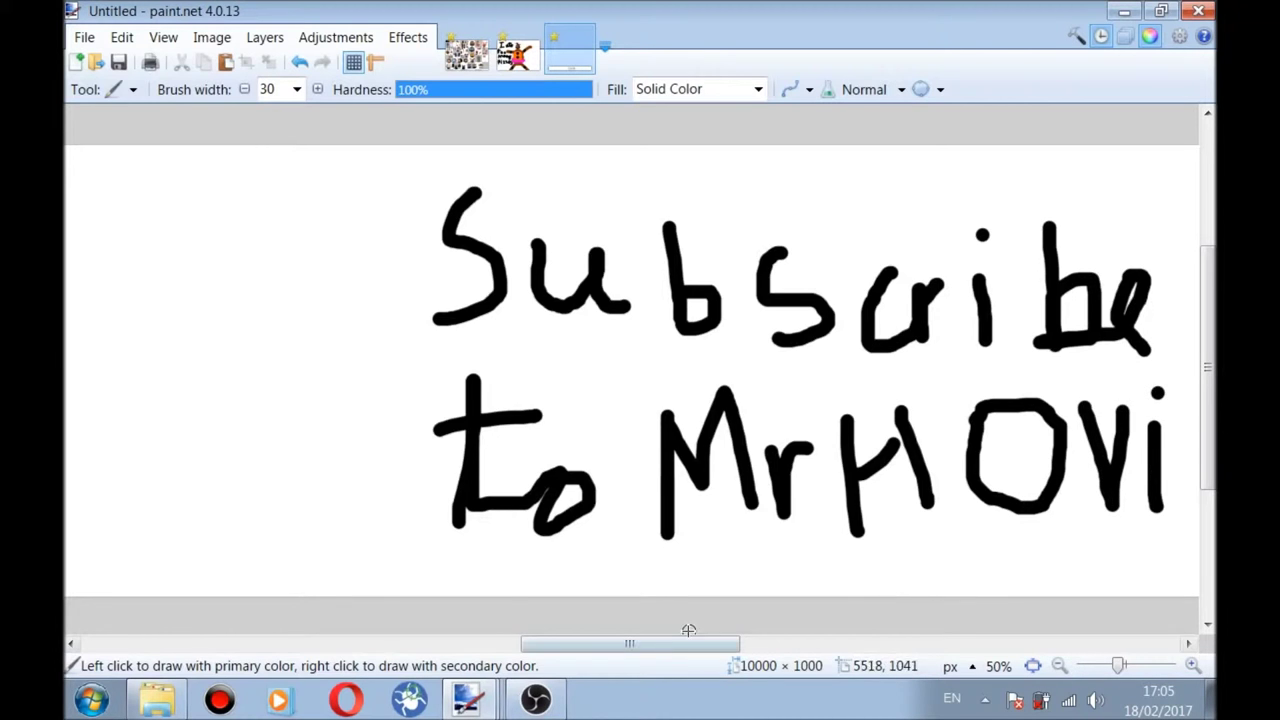
left_click_drag(692, 643, 760, 668)
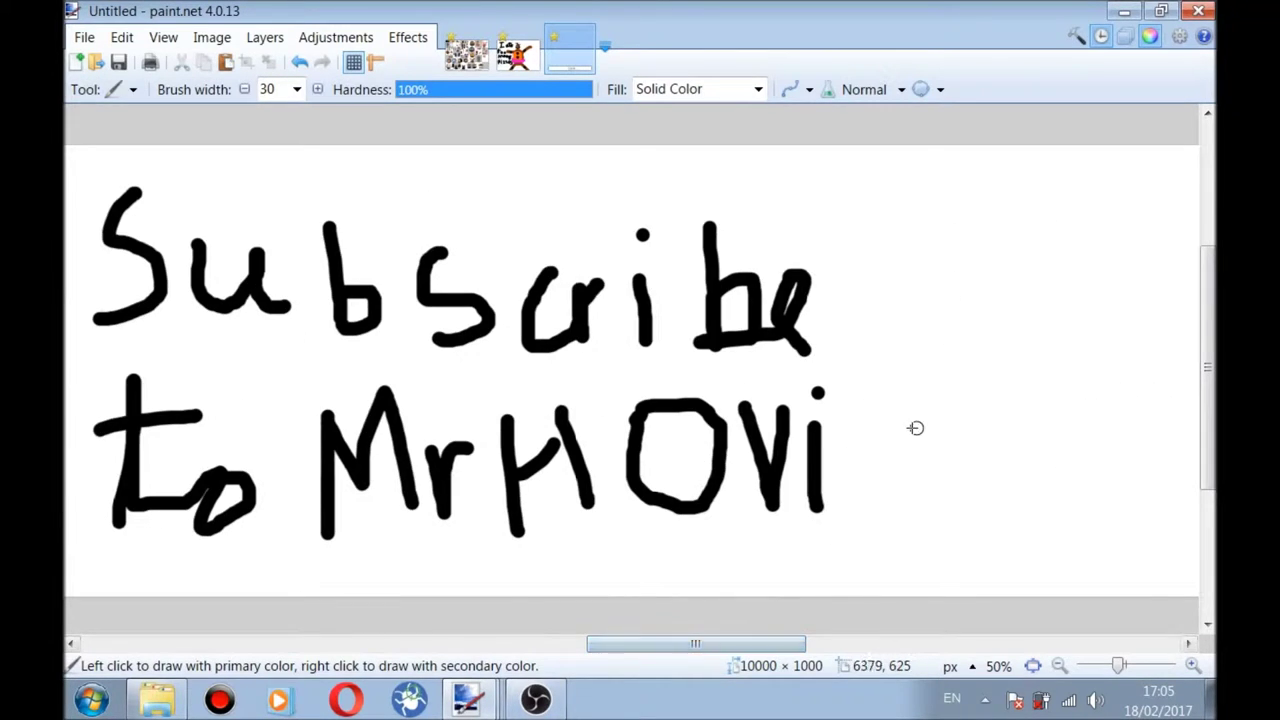
mouse_move(905, 422)
left_mouse_down()
mouse_move(857, 496)
mouse_move(947, 520)
mouse_move(954, 488)
mouse_move(906, 426)
left_mouse_up()
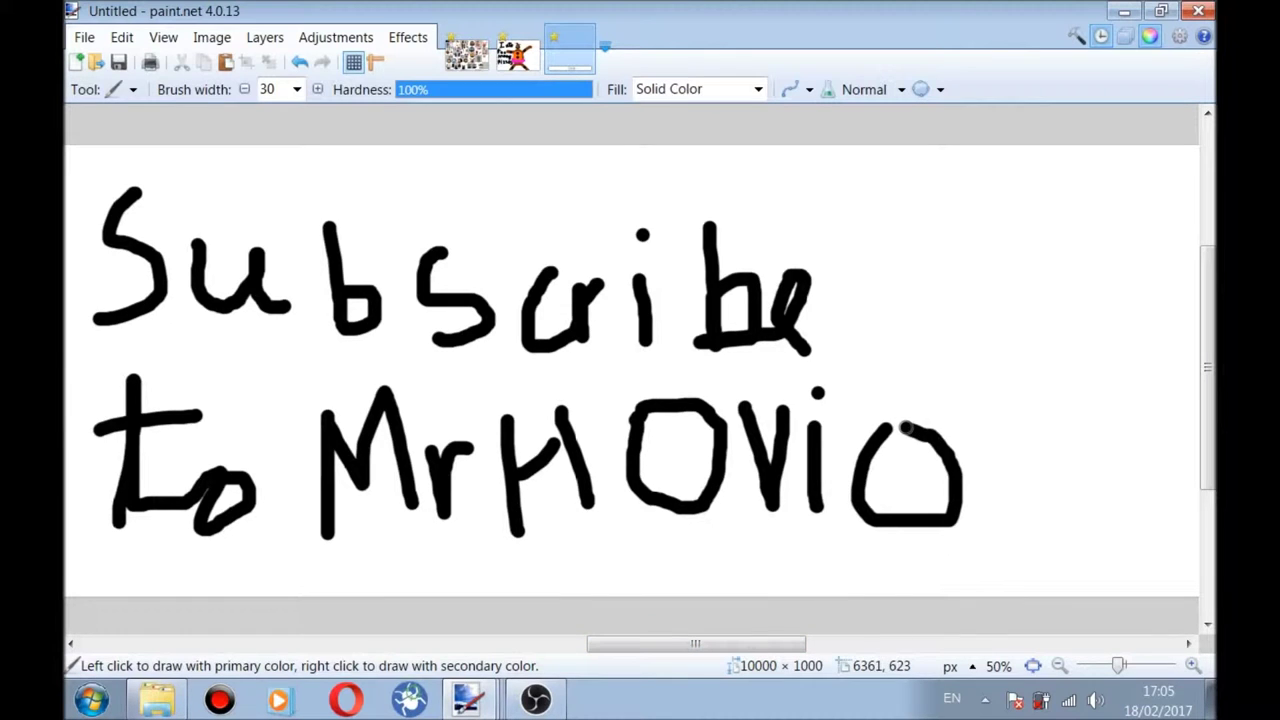
left_click_drag(1004, 379, 1008, 495)
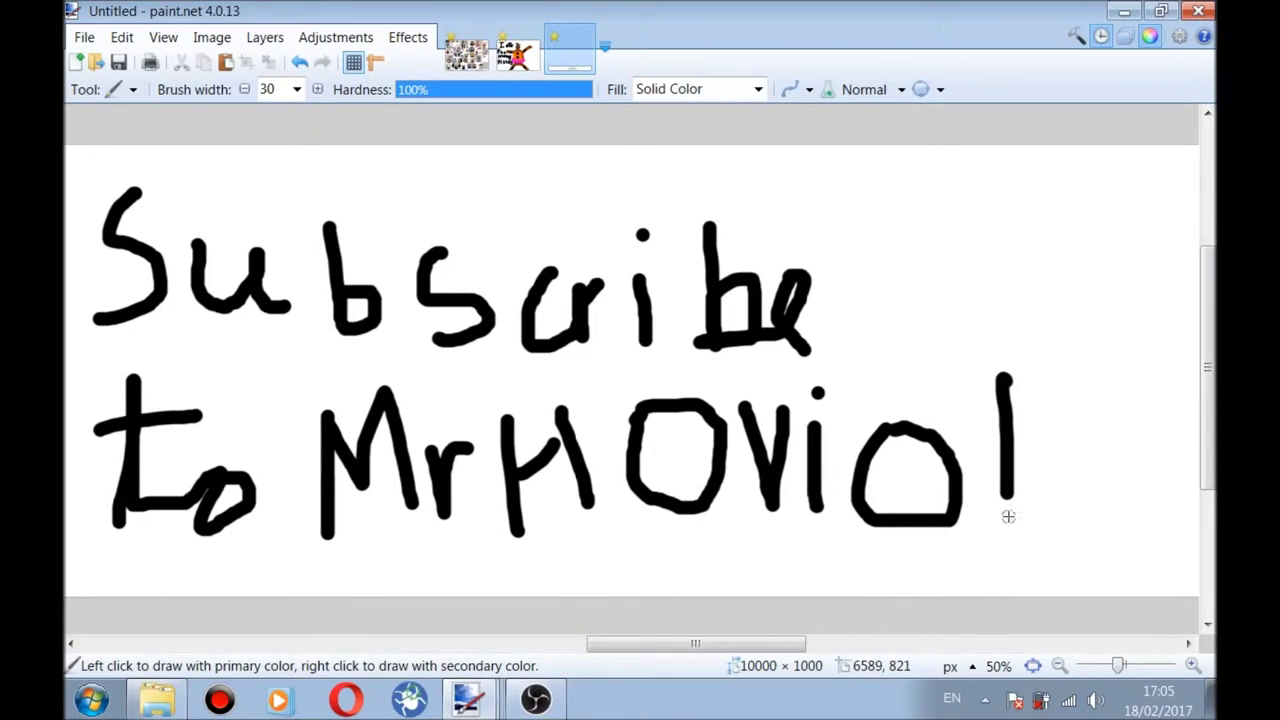
left_click(1009, 559)
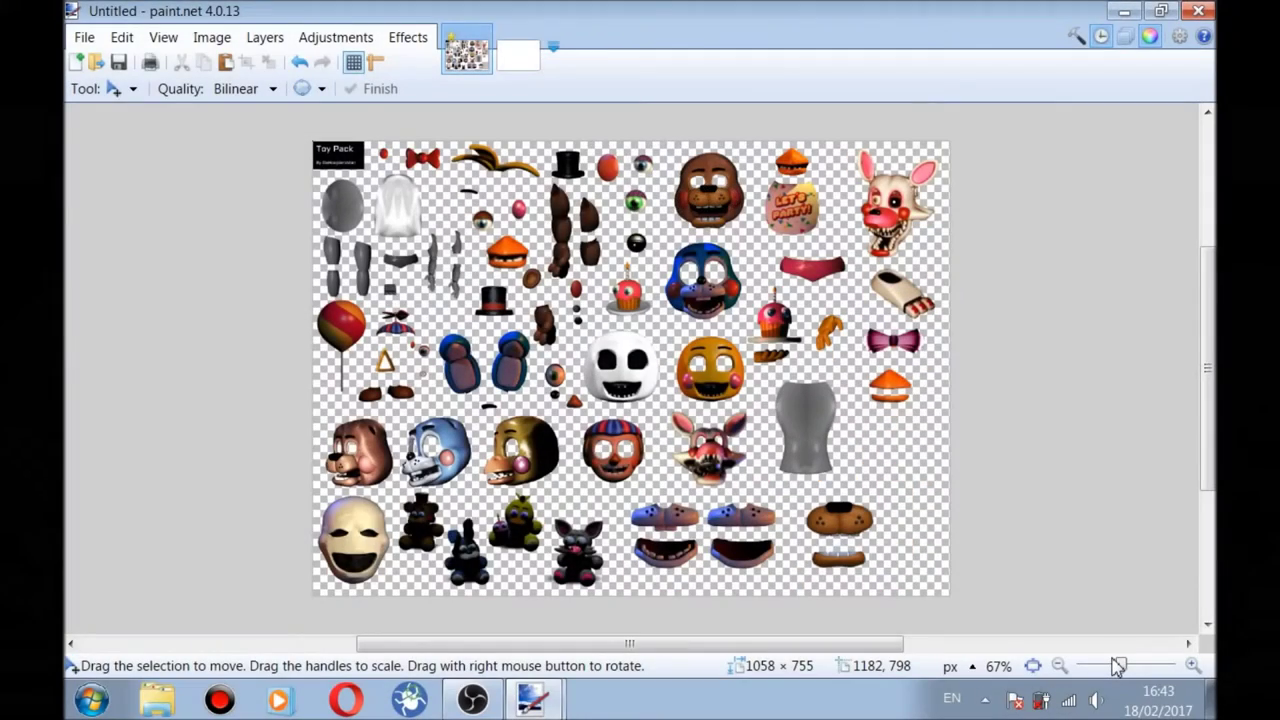
- Zoom the Toy Pack parts sheet out to 33% and back to 67% to survey its pieces
scroll(1118, 666, "down", 2)
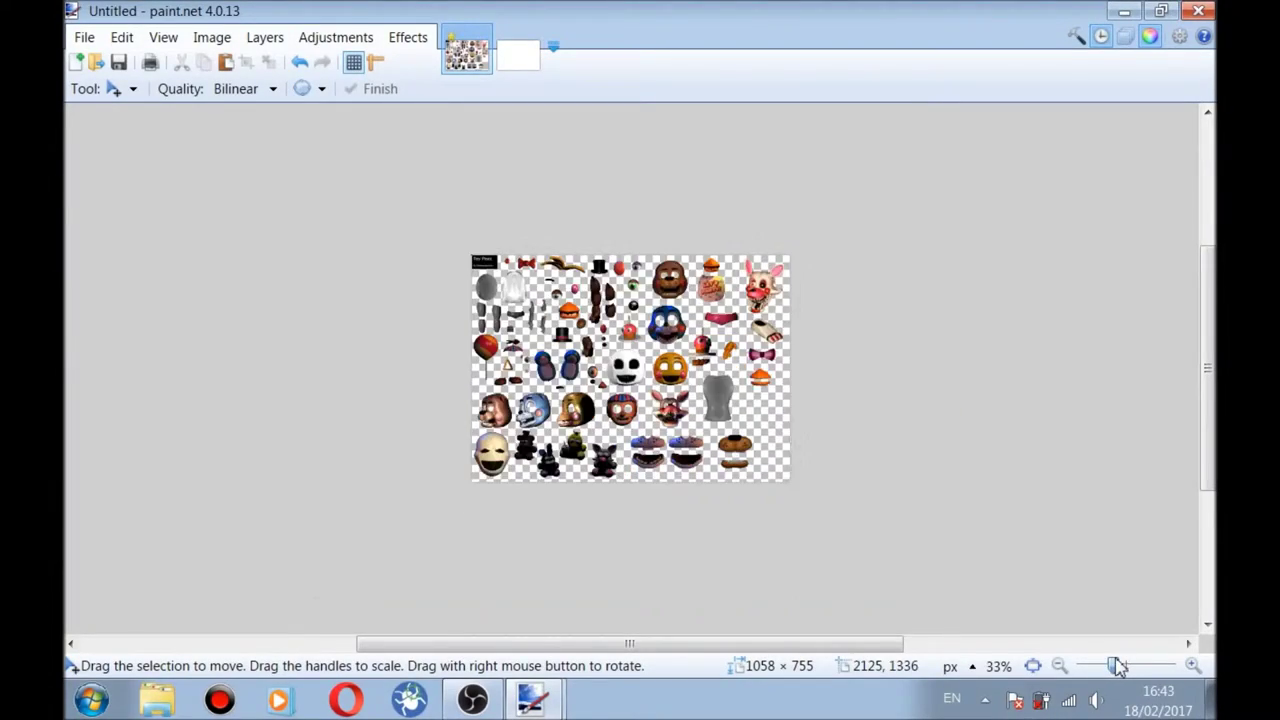
scroll(1120, 668, "up", 2)
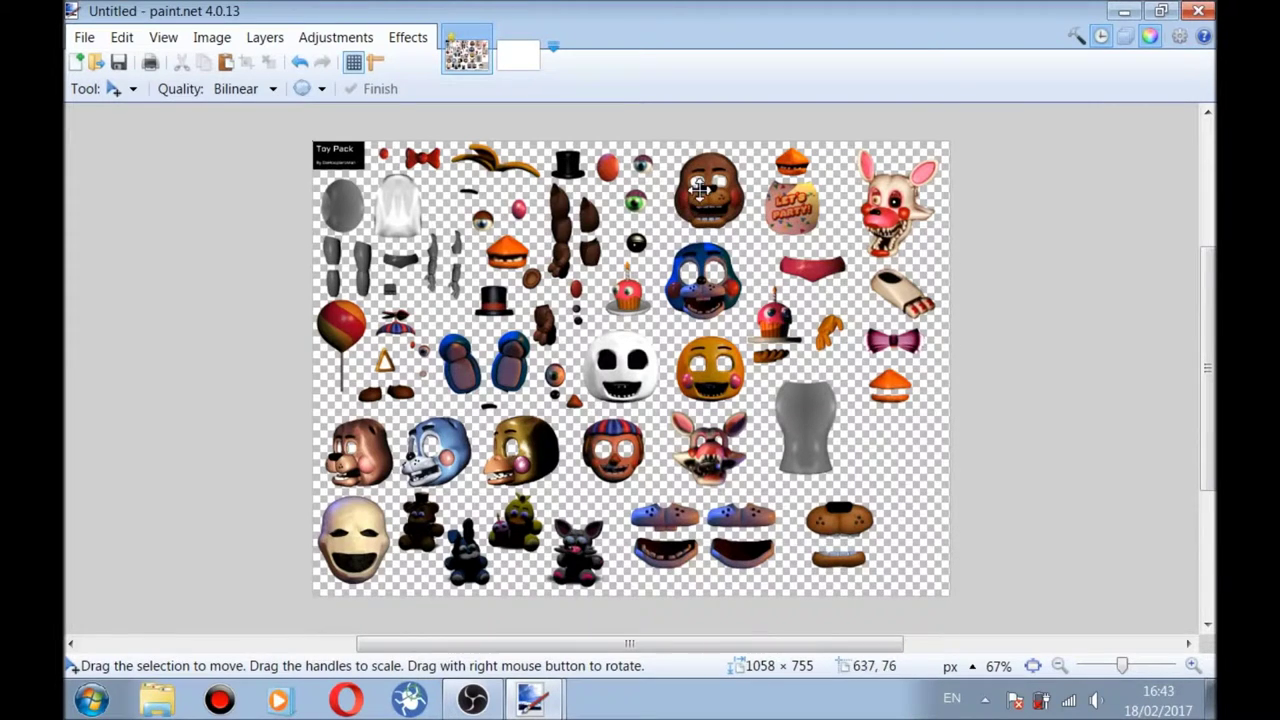
left_click(131, 90)
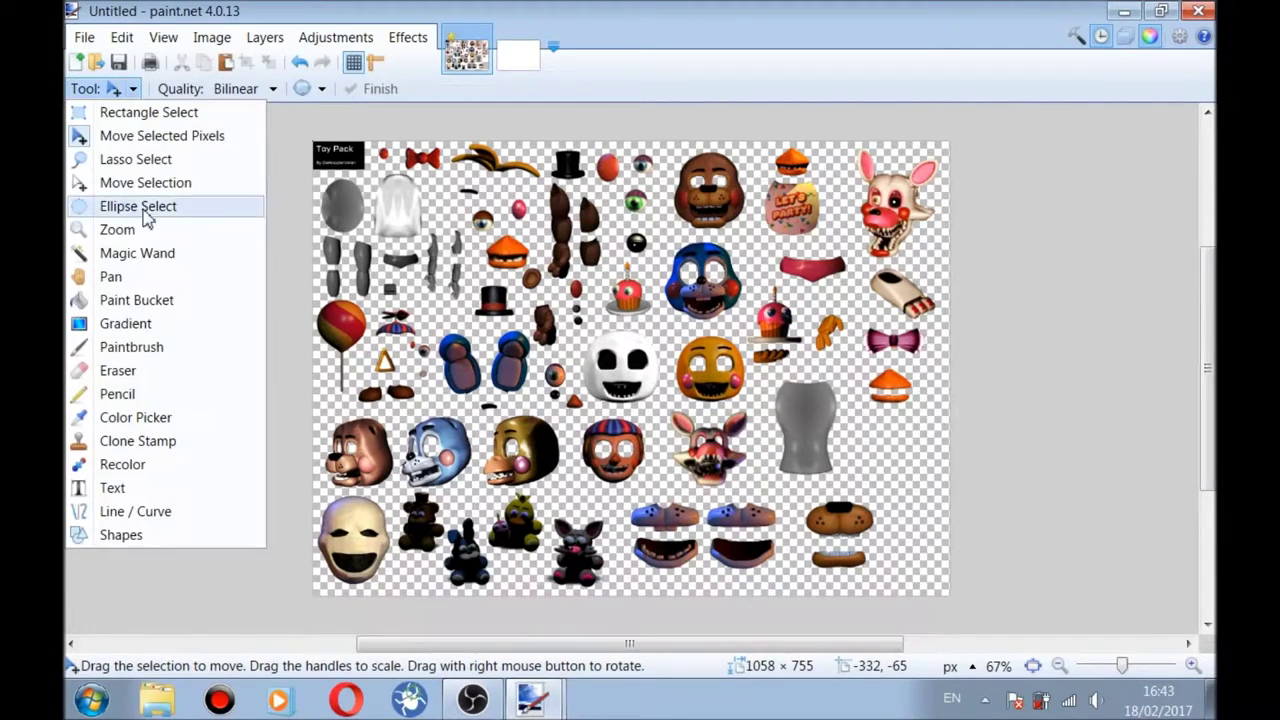
- Choose Lasso Select and zoom the sprite sheet to 200% on Freddy's head
left_click(135, 162)
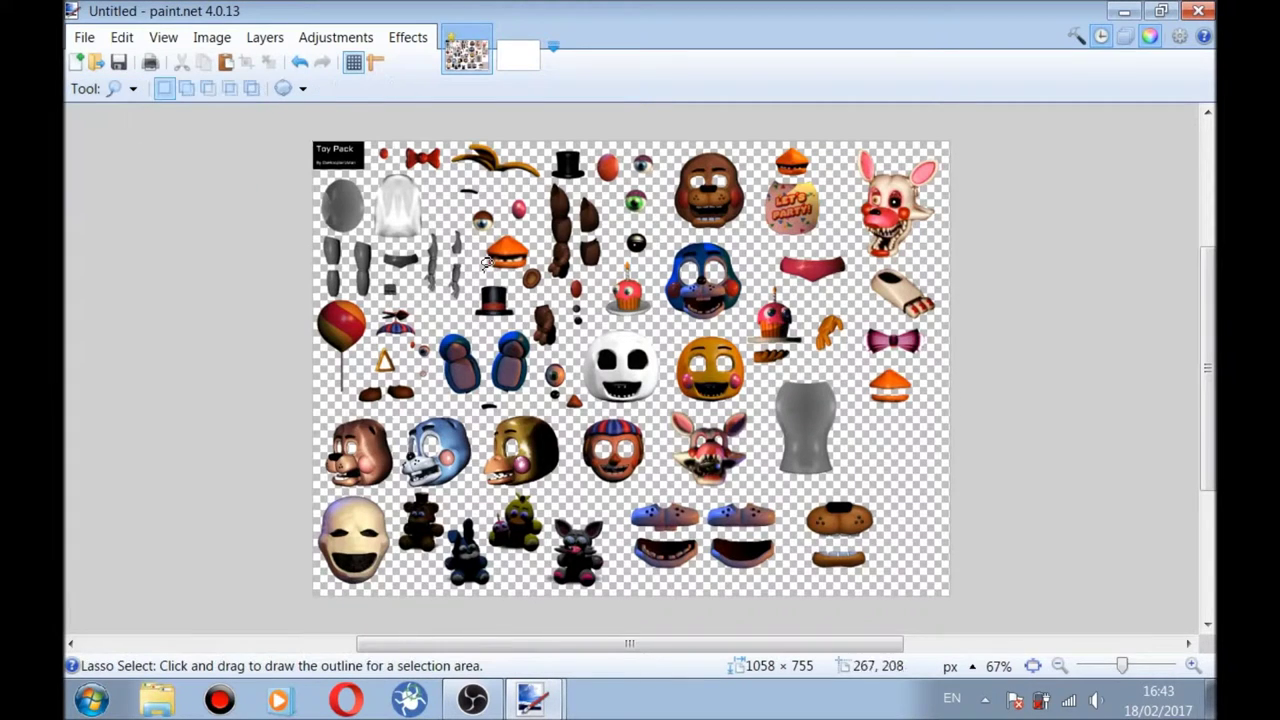
left_click_drag(1121, 666, 1126, 666)
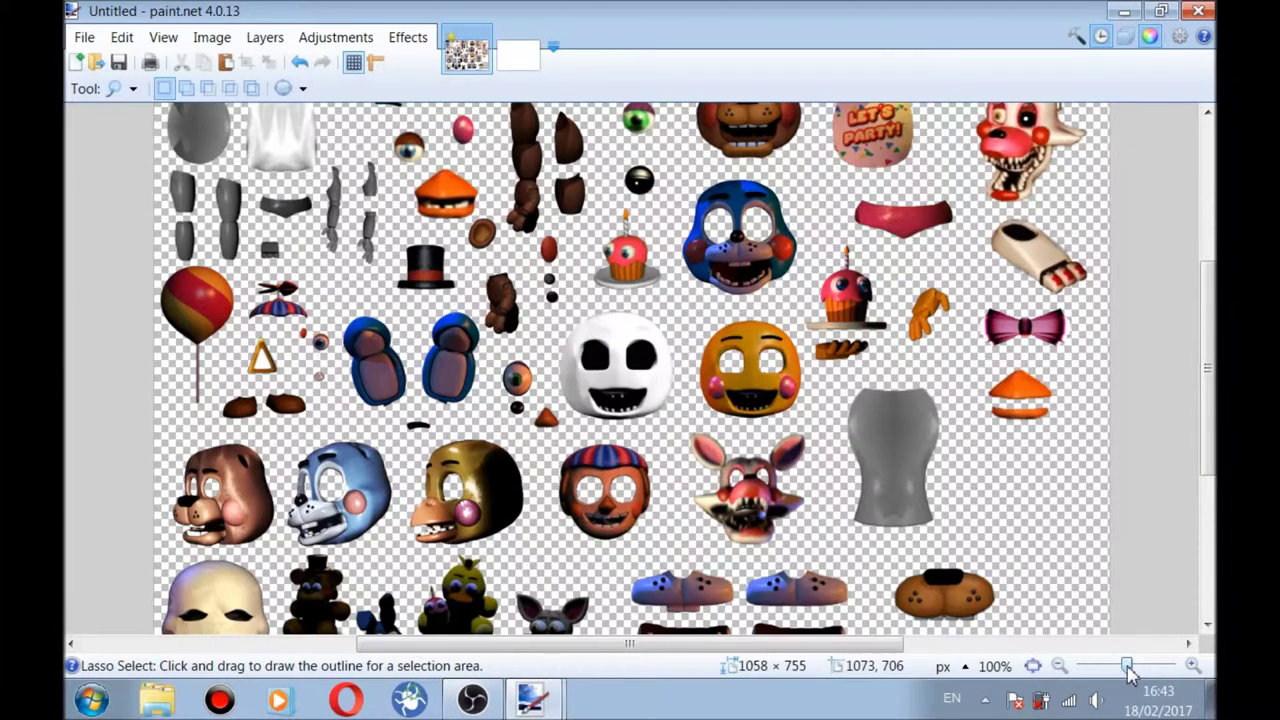
left_click_drag(1208, 370, 1194, 237)
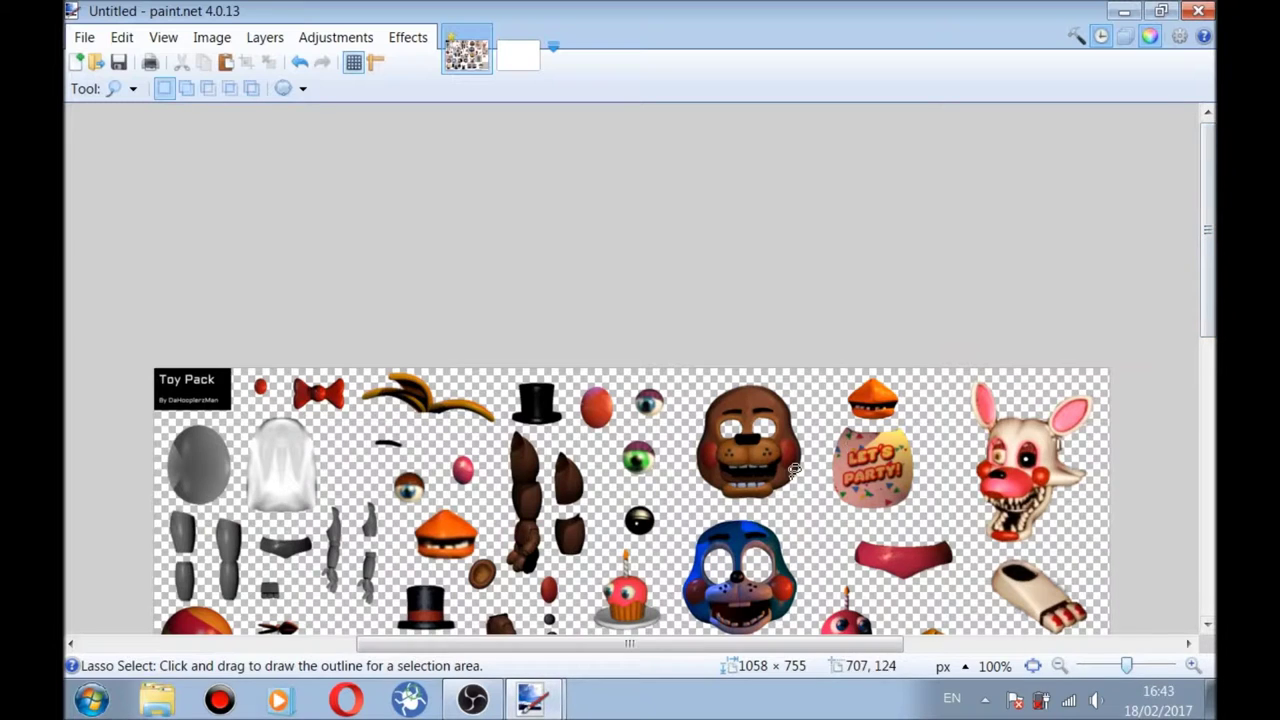
left_click_drag(630, 652, 669, 651)
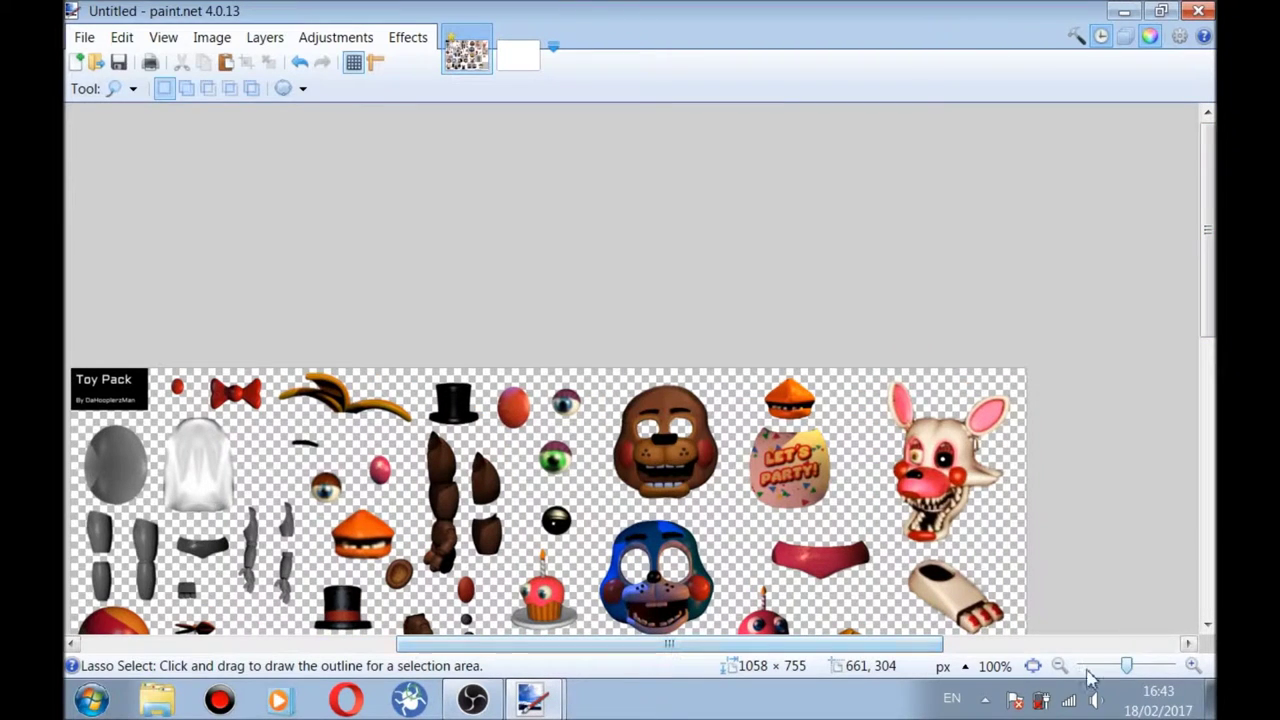
left_click_drag(1127, 667, 1135, 666)
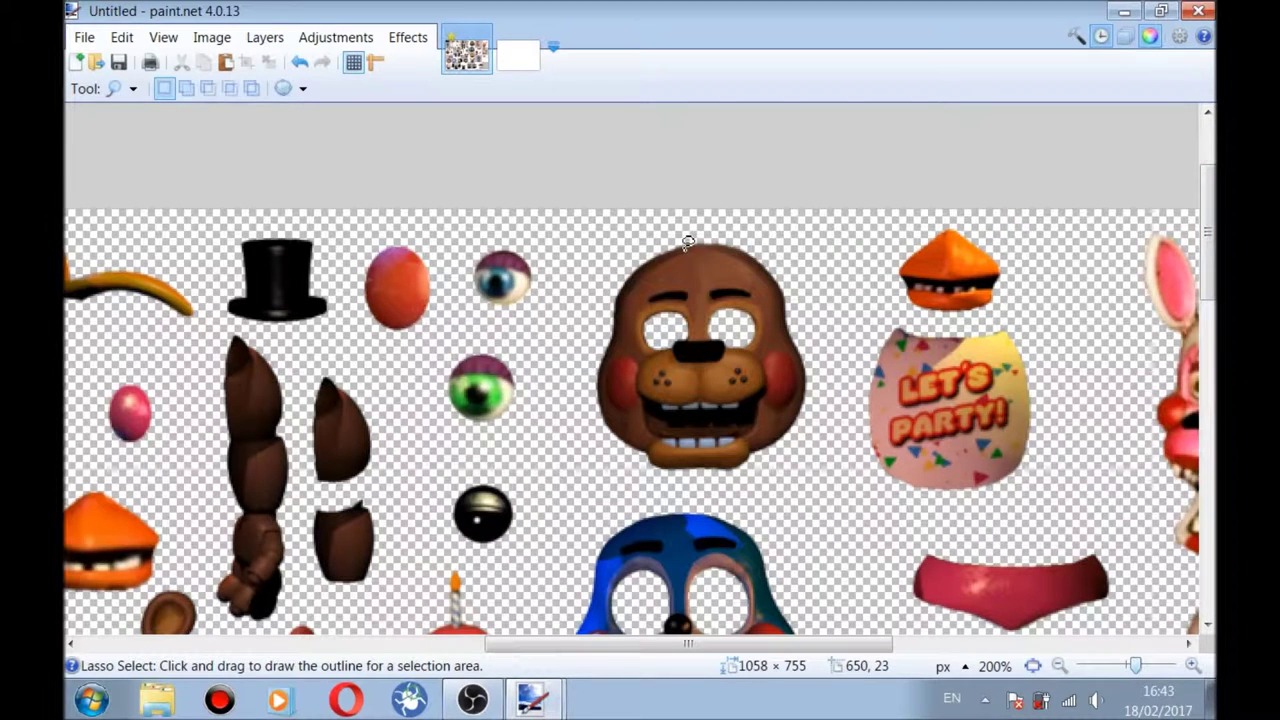
- Lasso around Freddy's brown head, copy it, deselect, and bring up the blank image
left_click_drag(670, 253, 668, 253)
left_click(698, 225)
left_click_drag(678, 250, 610, 292)
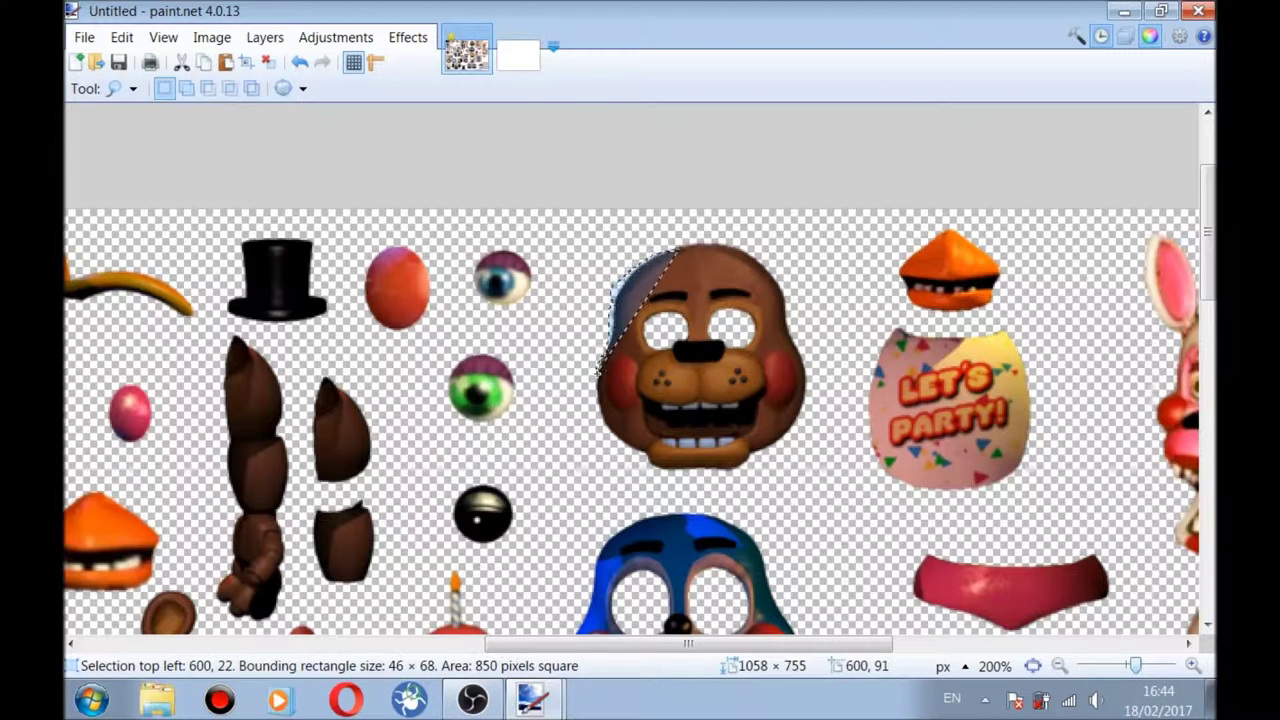
left_click_drag(598, 382, 617, 441)
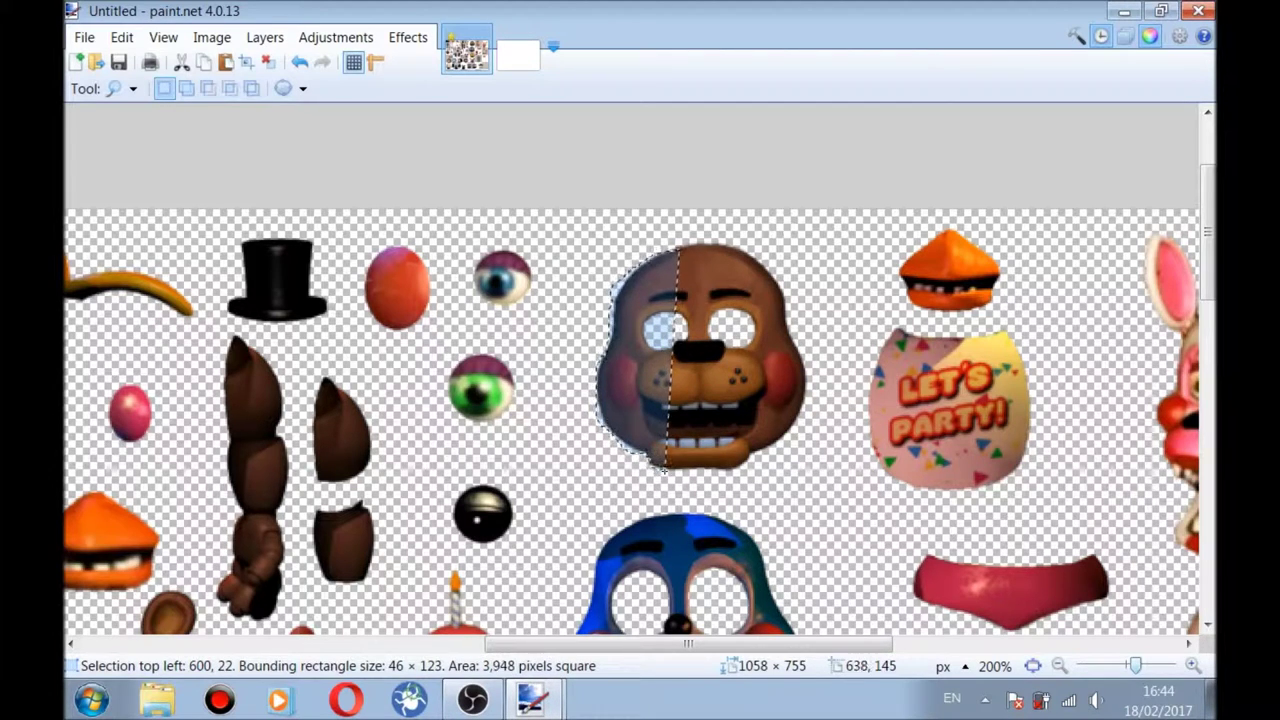
mouse_move(673, 468)
left_mouse_down()
mouse_move(723, 471)
mouse_move(794, 435)
mouse_move(814, 347)
mouse_move(786, 284)
mouse_move(750, 270)
mouse_move(738, 248)
mouse_move(658, 240)
left_mouse_up()
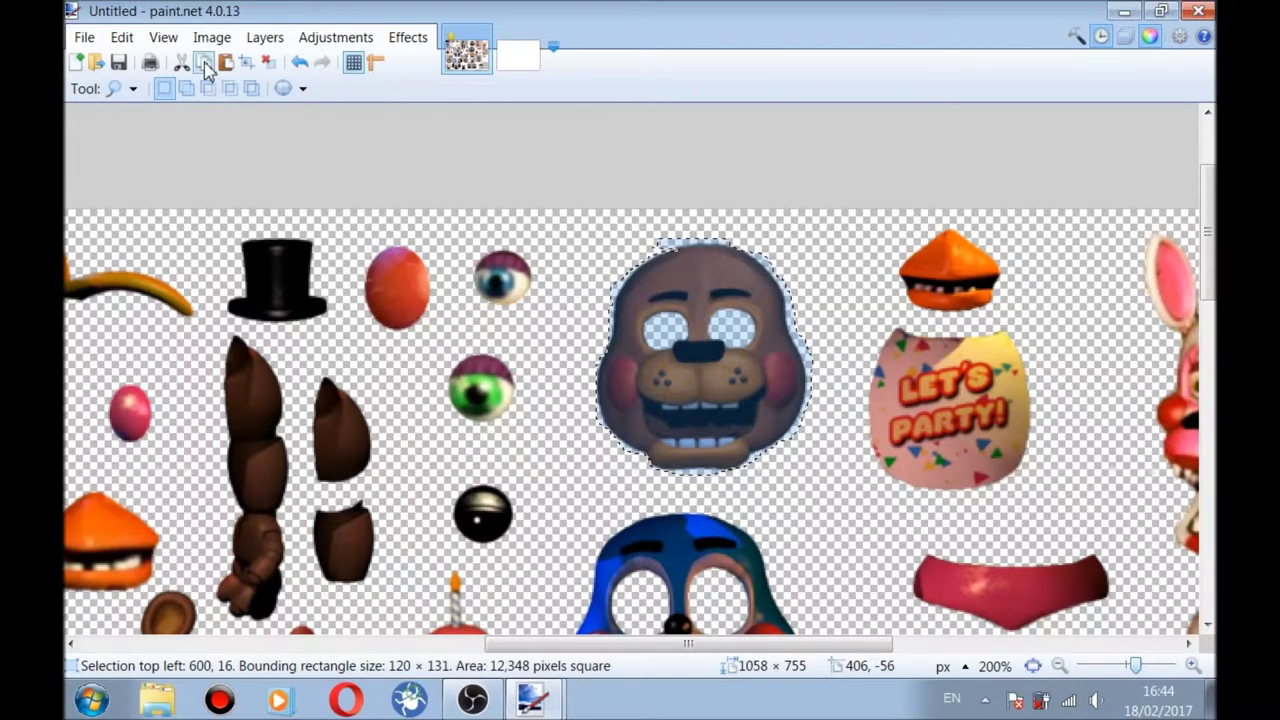
key("ctrl+d")
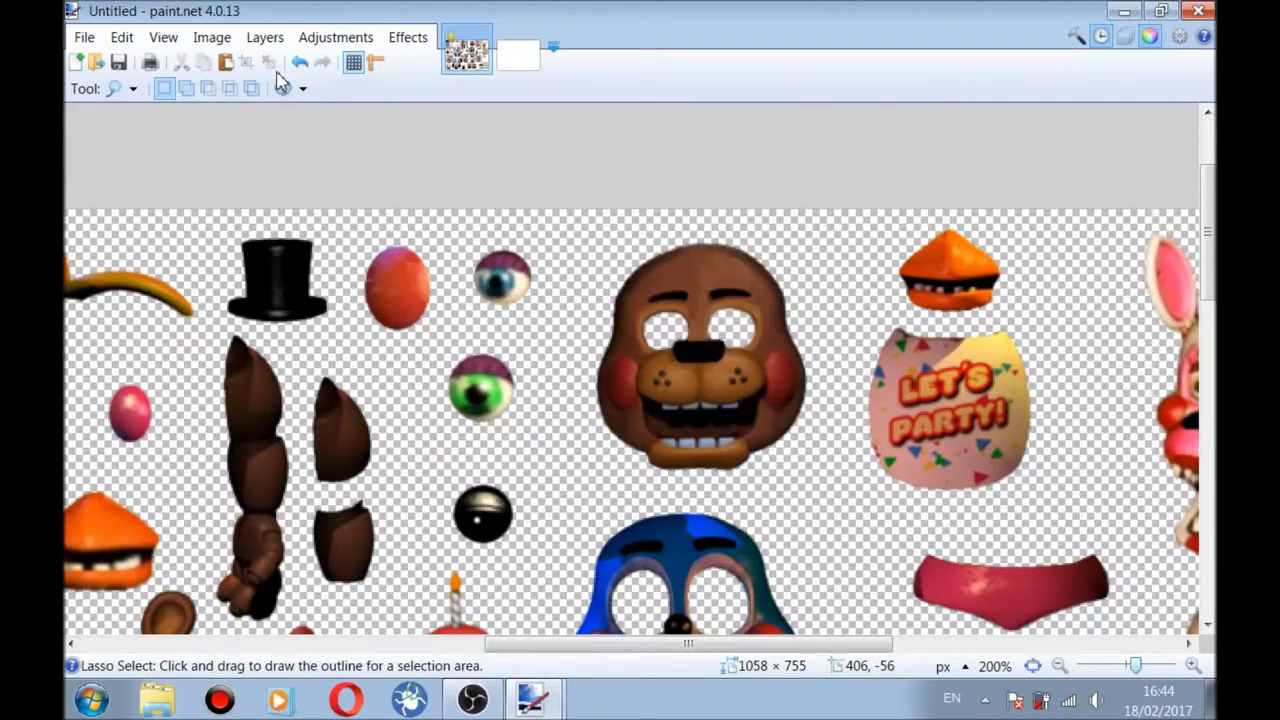
left_click(513, 70)
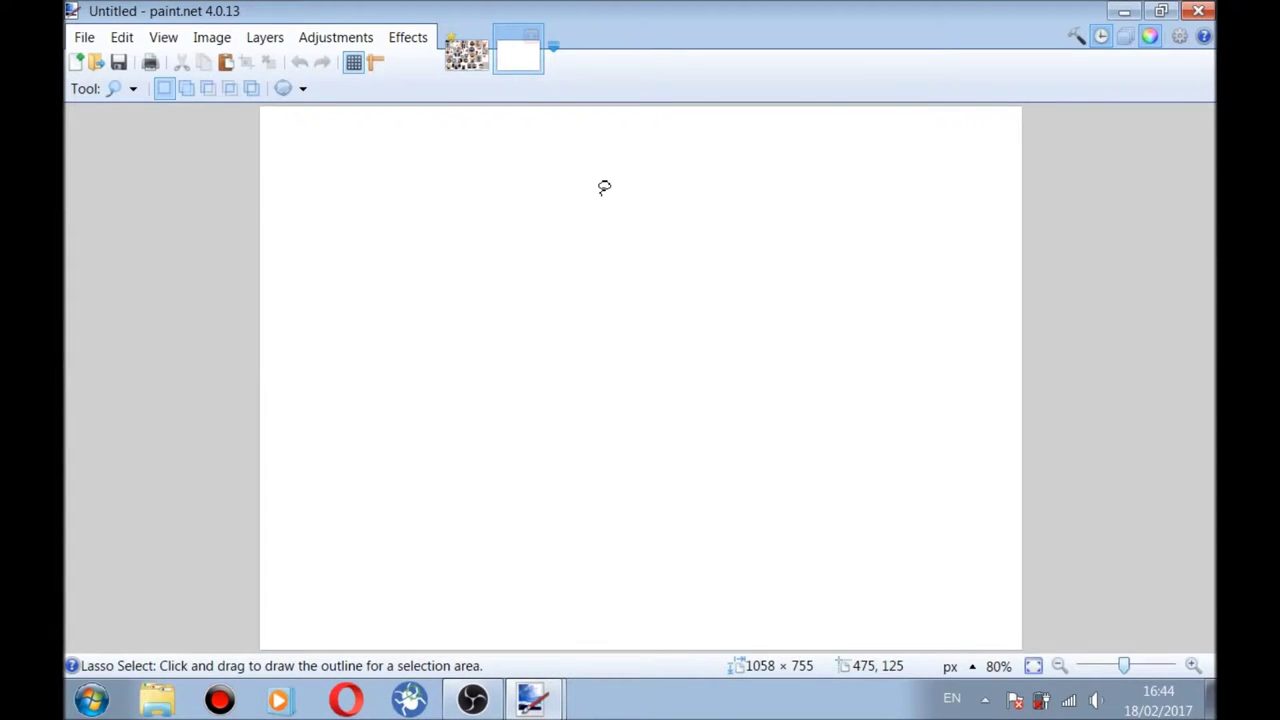
- Paste Freddy's head near the top centre of the white canvas and commit it
key("ctrl+v")
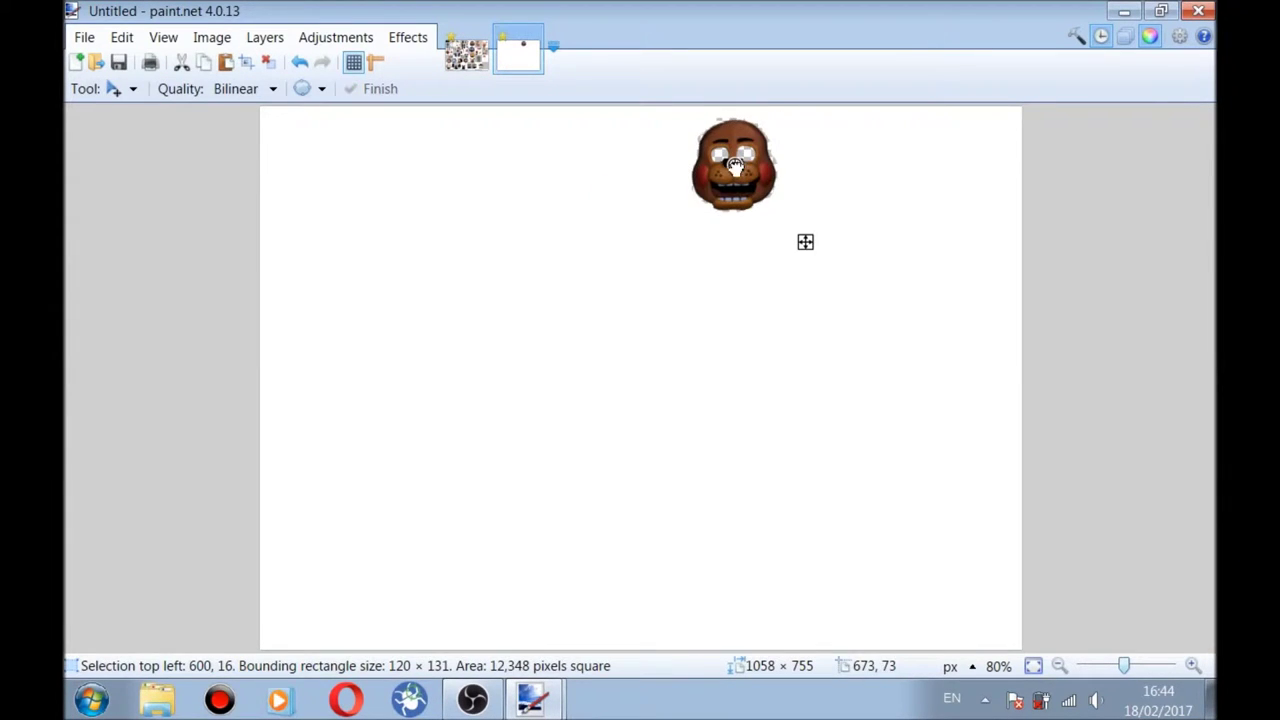
left_click(733, 162)
left_click_drag(752, 157, 647, 214)
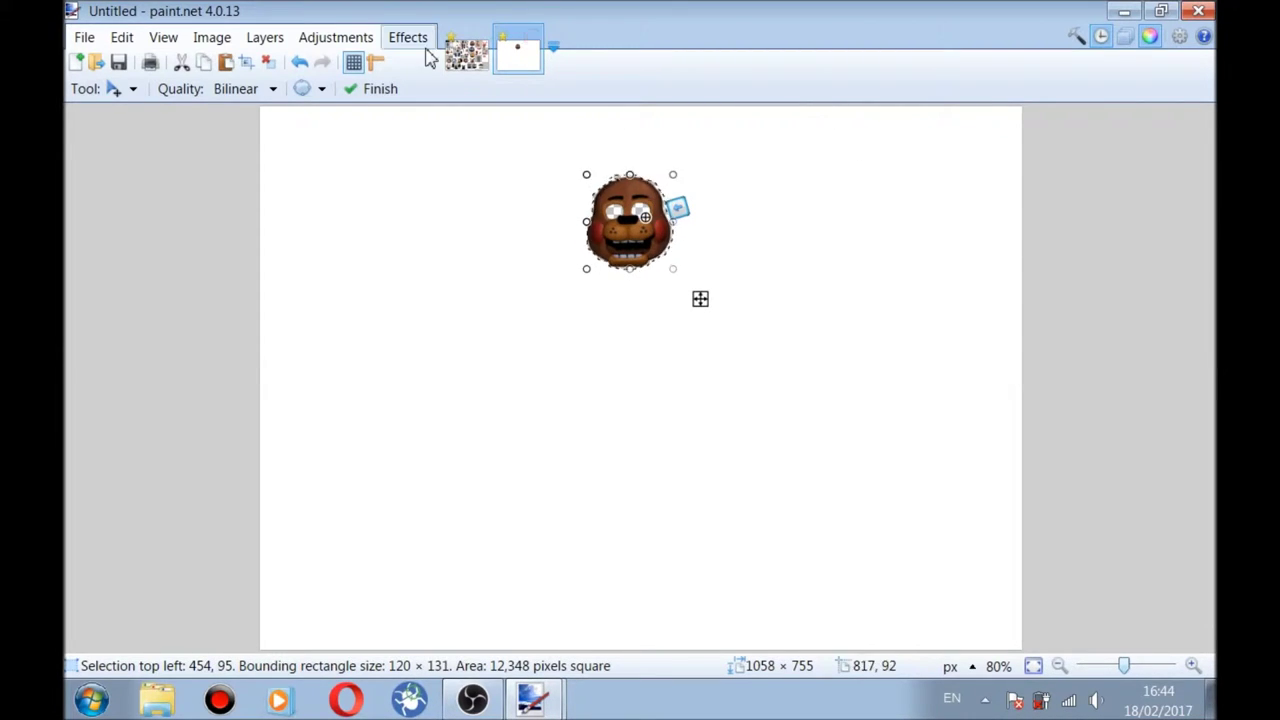
left_click(470, 62)
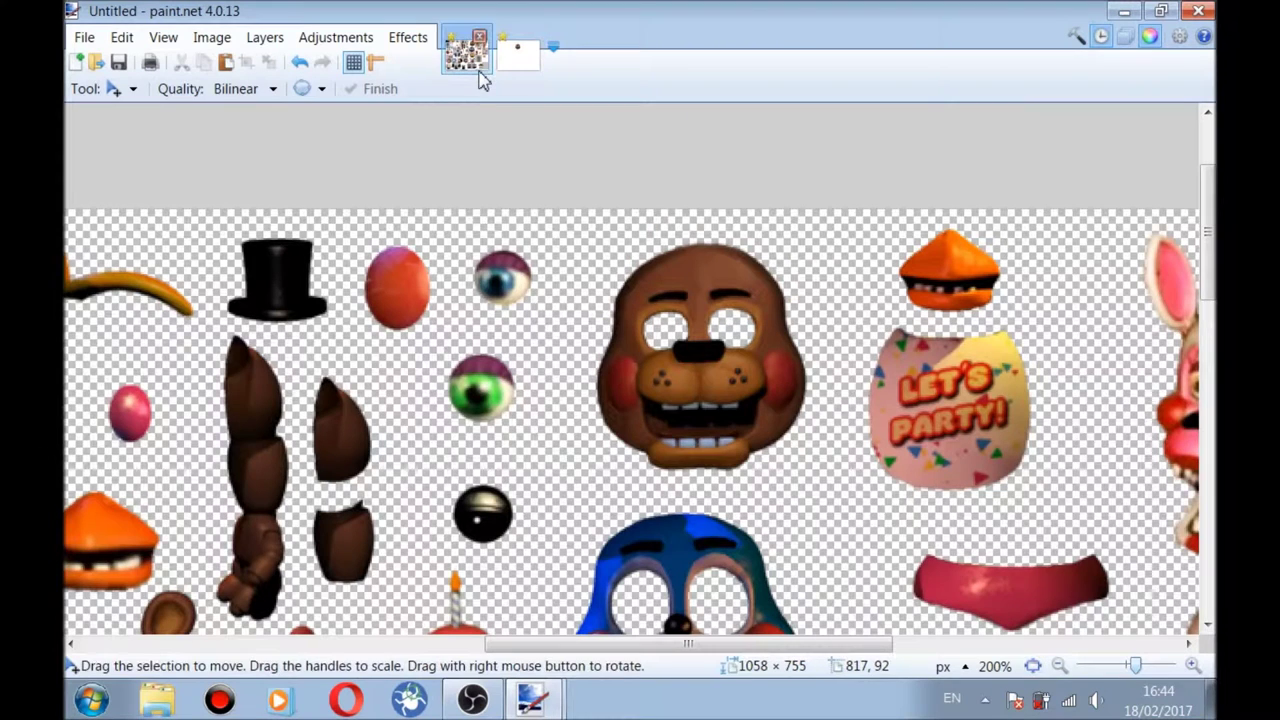
- Scroll the sprite sheet and choose Lasso Select from the Tool list
left_click_drag(1207, 232, 1207, 275)
scroll(640, 370, "up", 3)
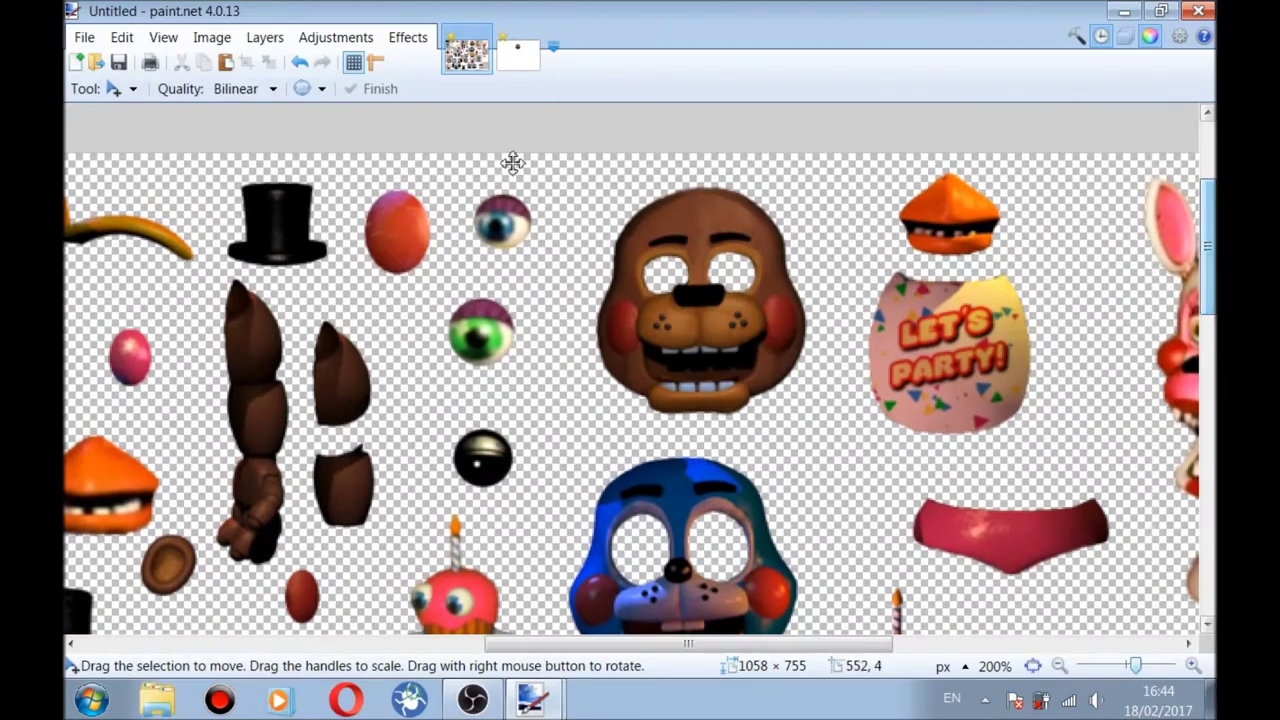
mouse_move(1207, 210)
left_mouse_down()
mouse_move(1207, 250)
mouse_move(1207, 222)
left_mouse_up()
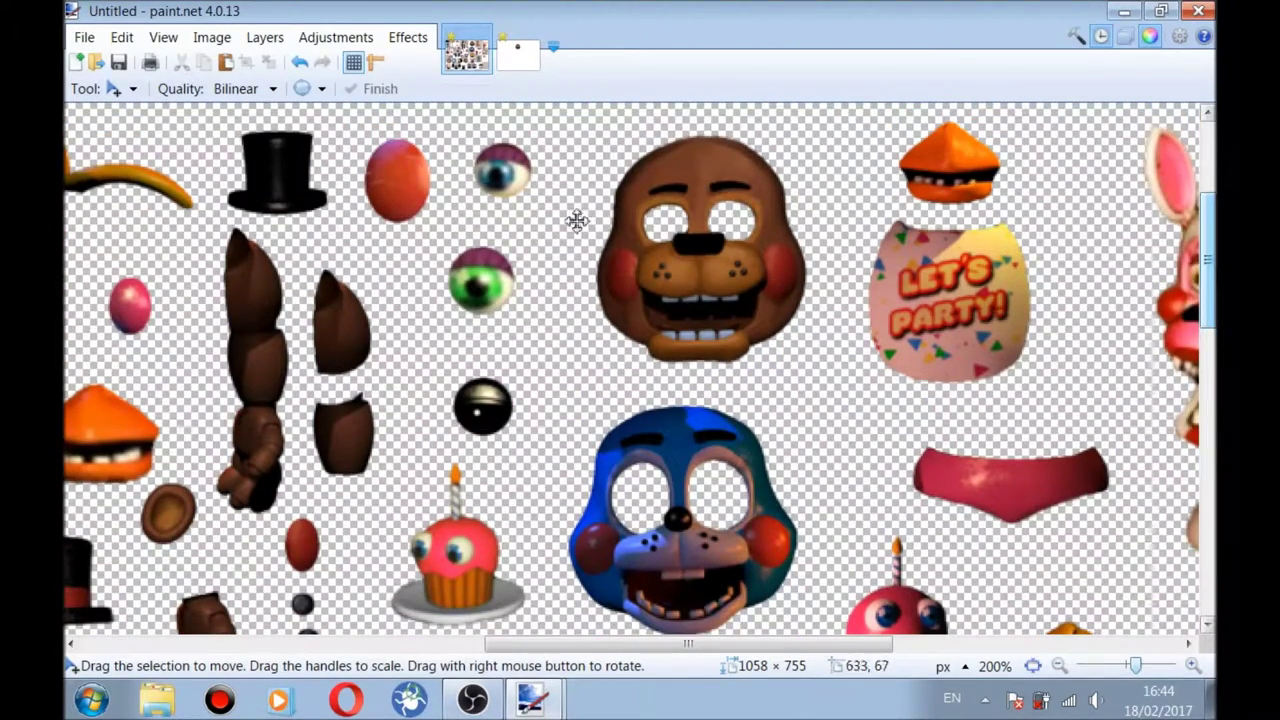
left_click(122, 89)
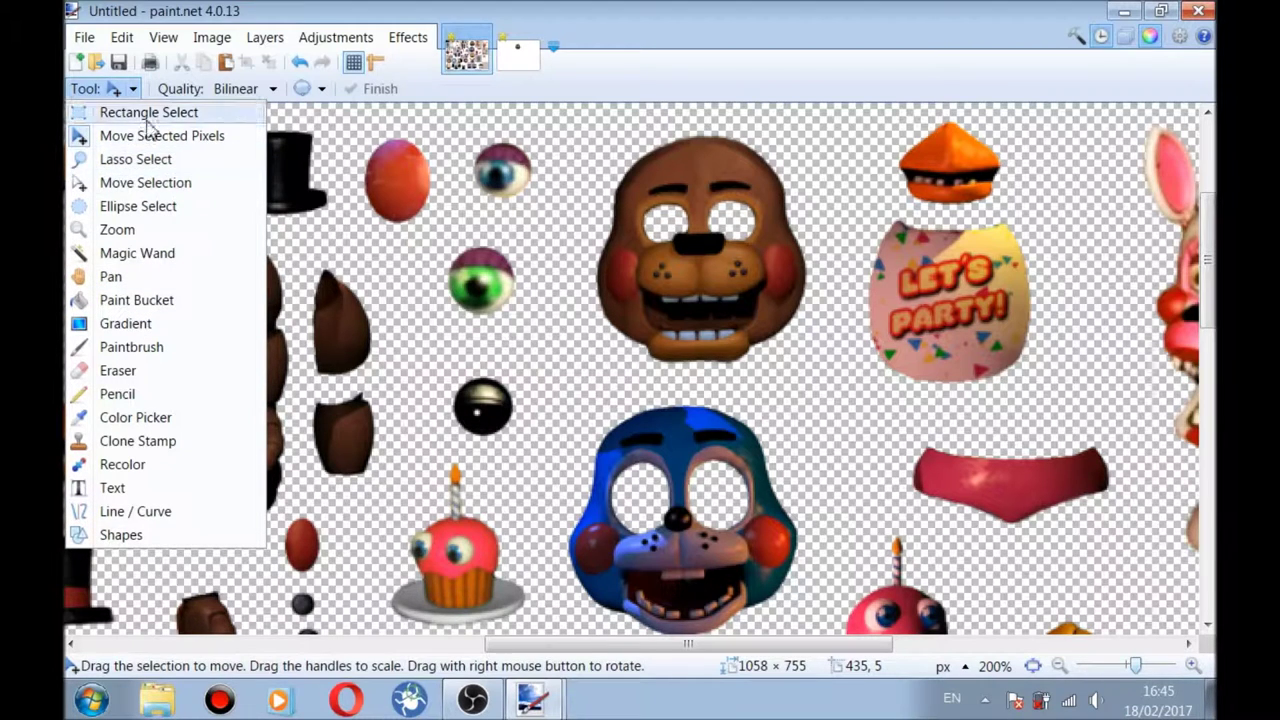
left_click(160, 160)
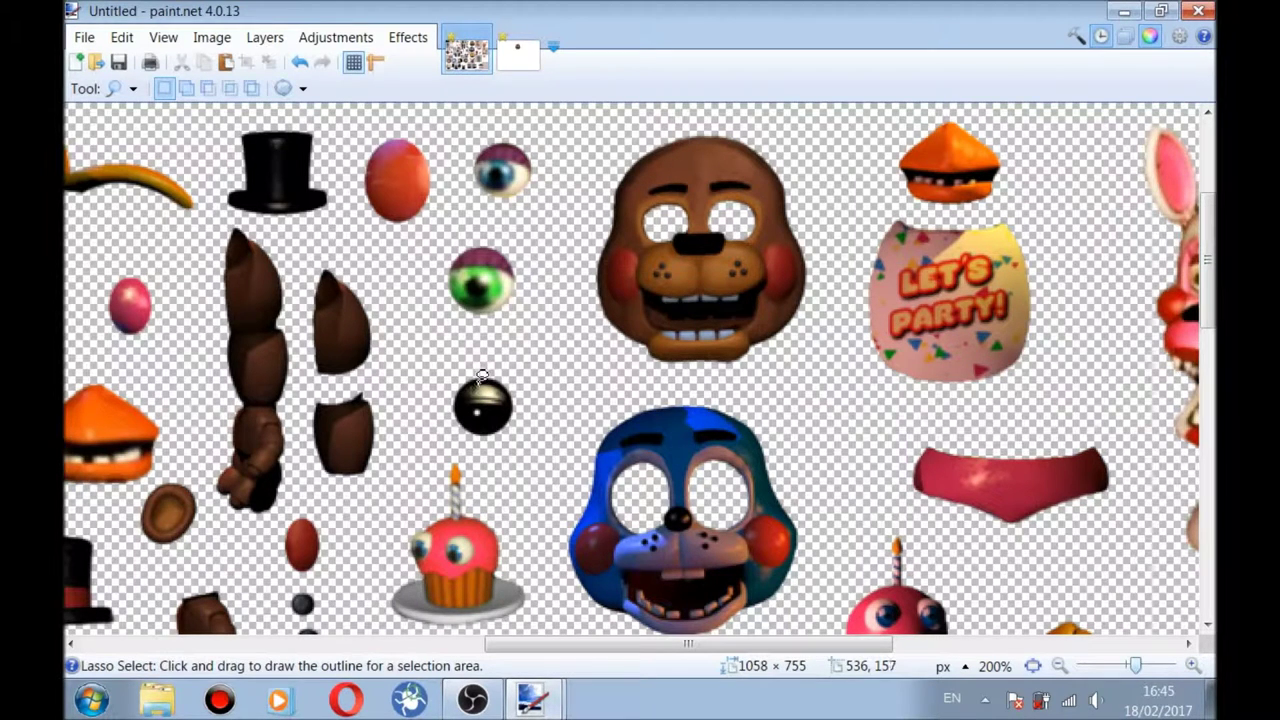
left_click(124, 90)
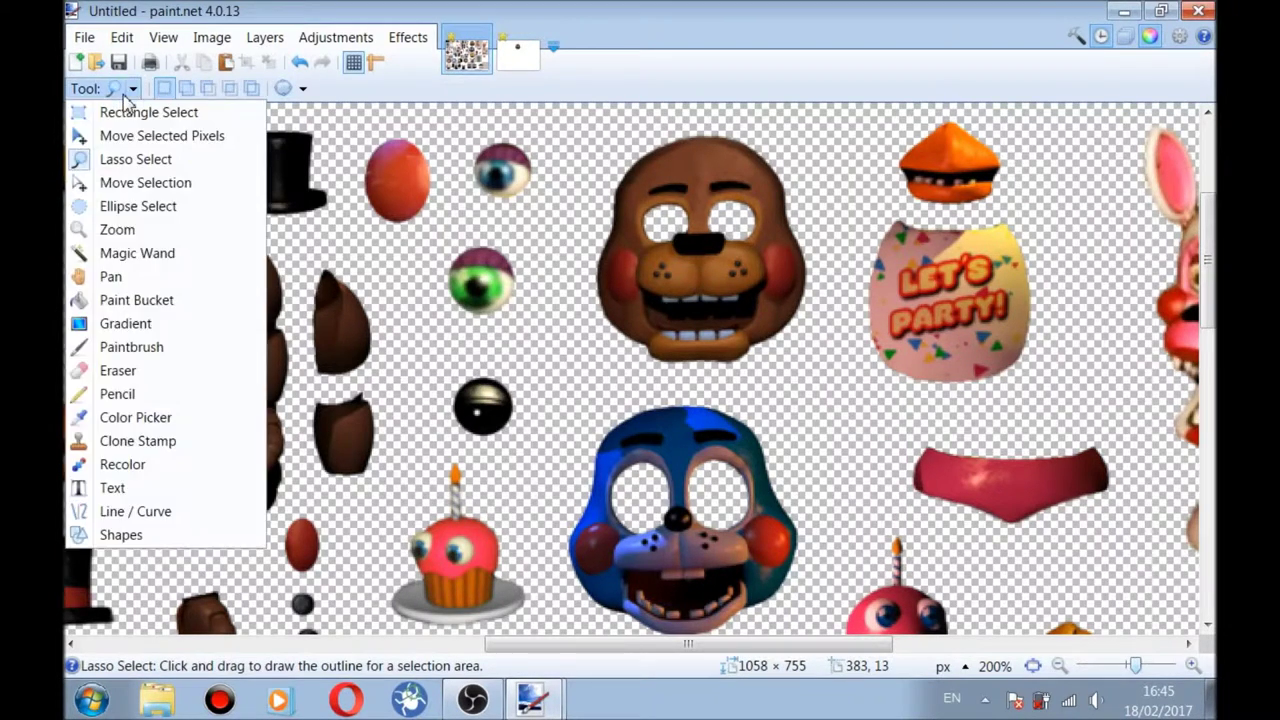
left_click(147, 163)
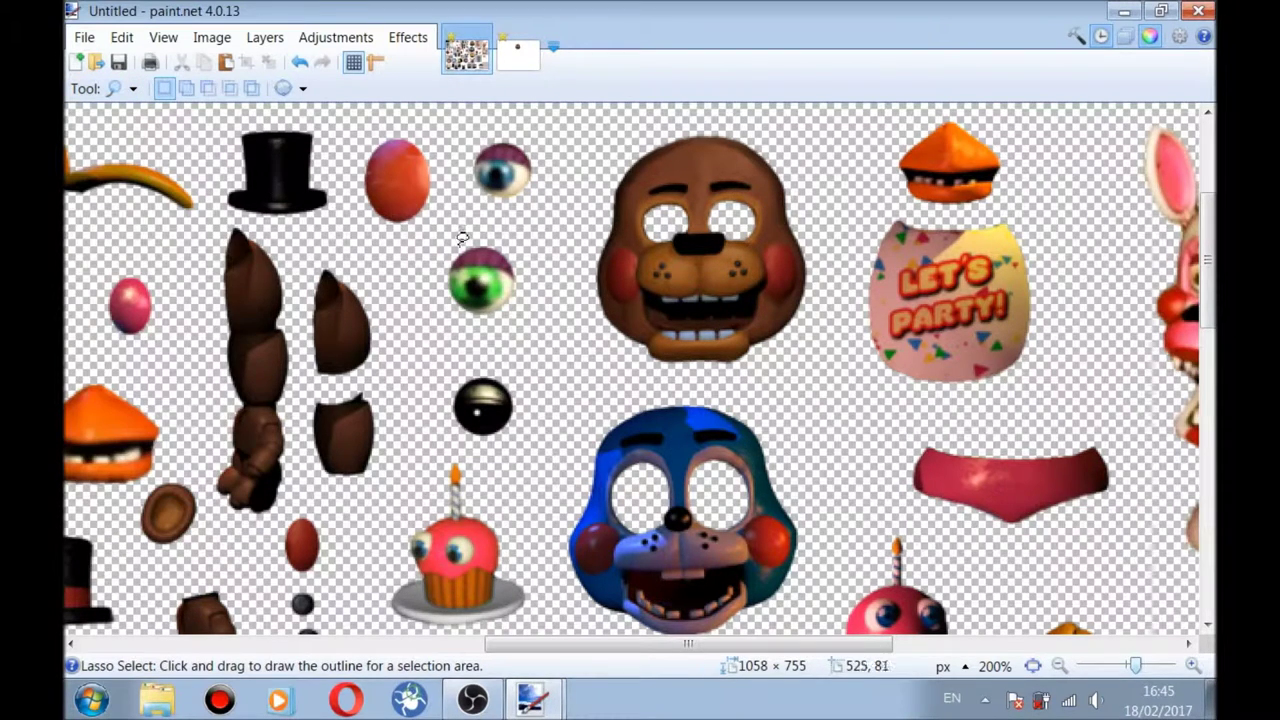
- Lasso around the small black eyeball and copy it
left_click(474, 388)
left_click_drag(470, 380, 506, 358)
left_click(480, 372)
mouse_move(467, 373)
left_mouse_down()
mouse_move(451, 399)
mouse_move(480, 444)
mouse_move(512, 436)
mouse_move(512, 400)
left_mouse_up()
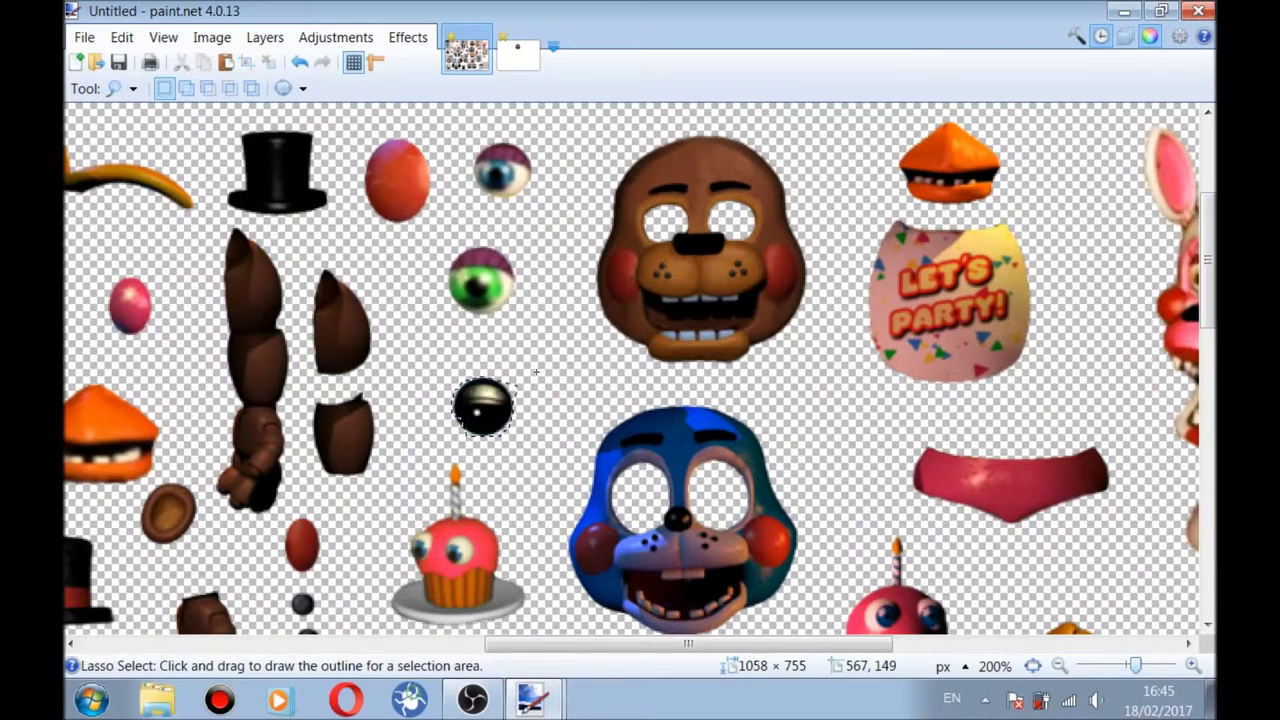
left_click(480, 386)
left_click(496, 361)
mouse_move(473, 373)
left_mouse_down()
mouse_move(455, 415)
mouse_move(505, 425)
left_mouse_up()
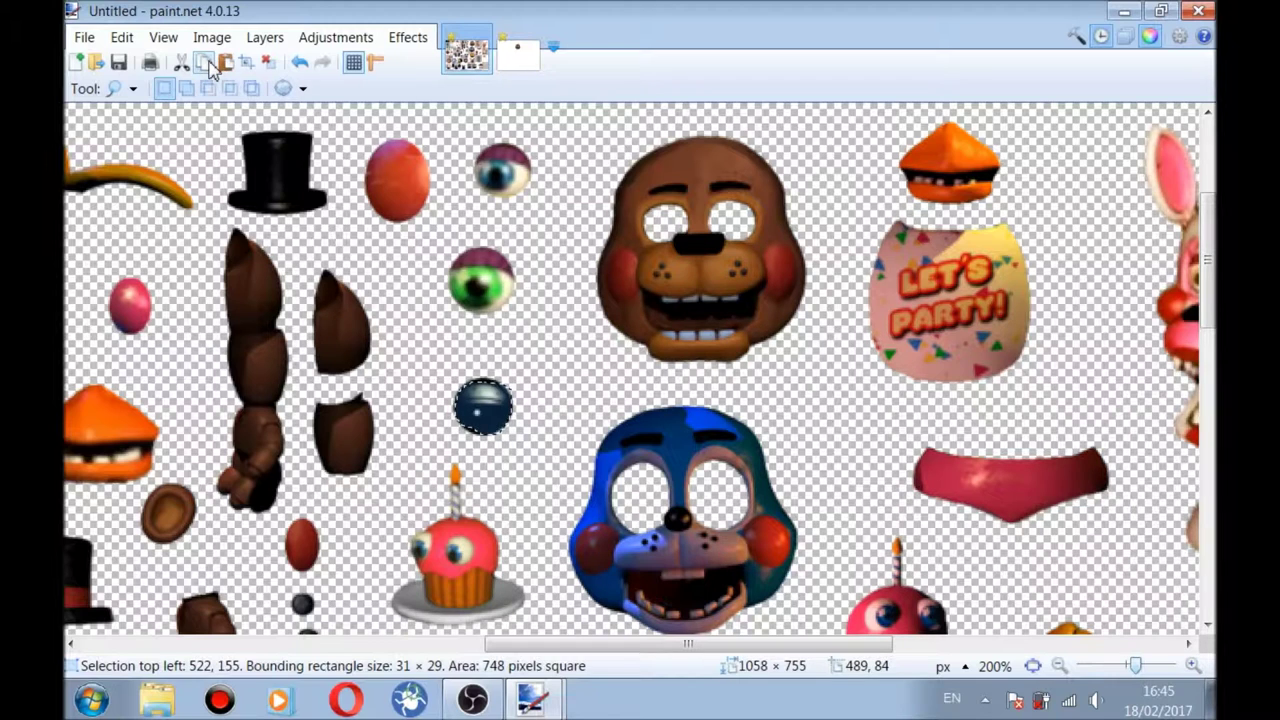
left_click(268, 62)
- Paste the black eyeball onto Freddy's head at 400% and drag it into the right socket
left_click(518, 50)
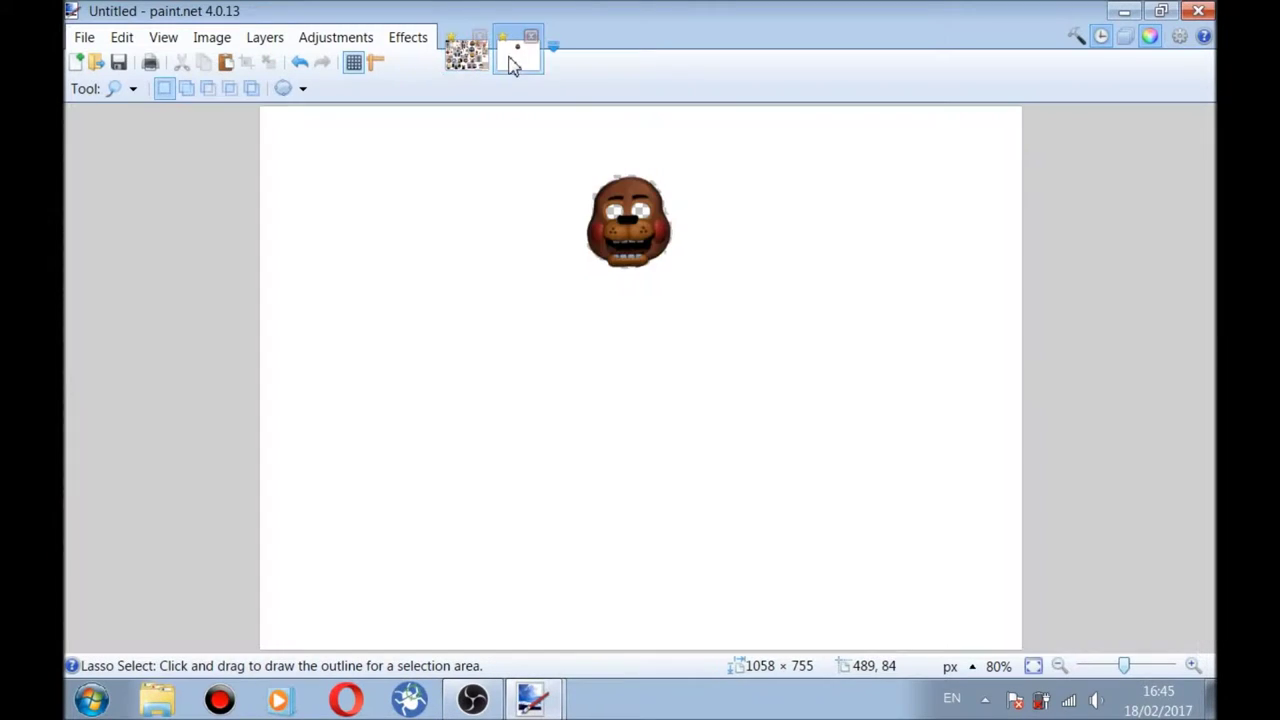
key("ctrl+v")
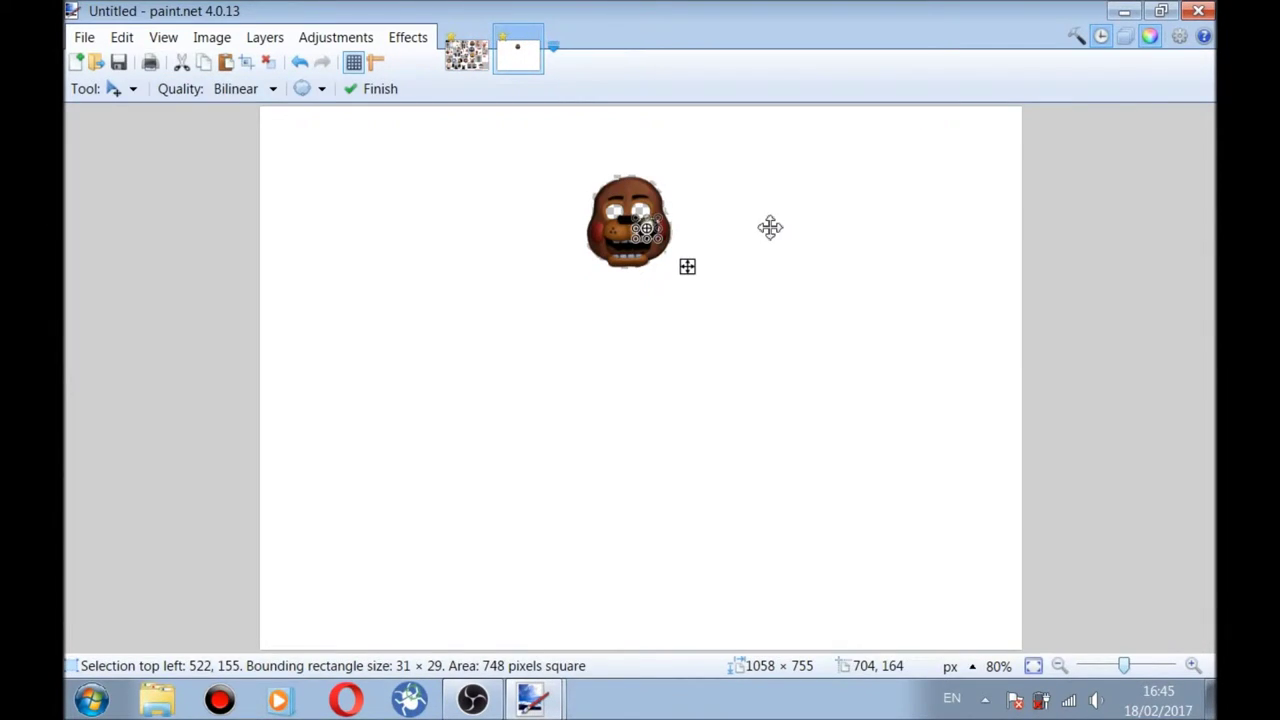
left_click(1137, 666)
left_click(1140, 668)
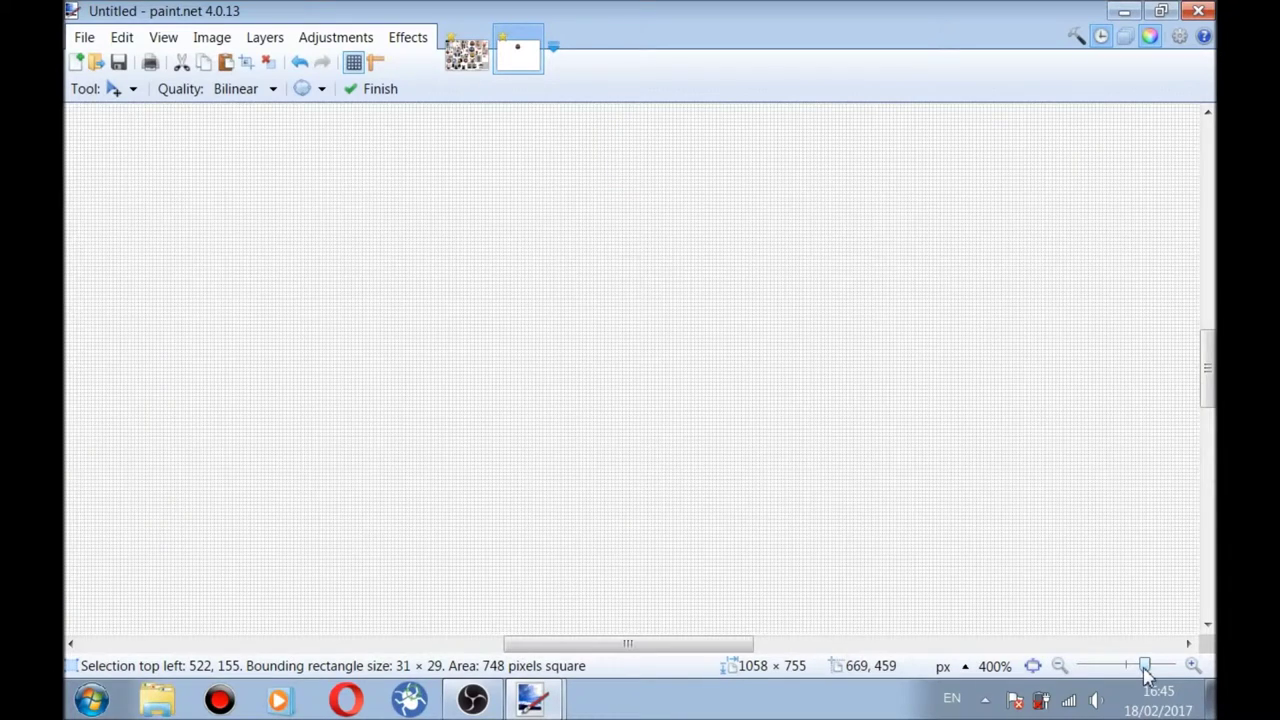
left_click_drag(1208, 372, 1208, 246)
left_click_drag(690, 408, 681, 345)
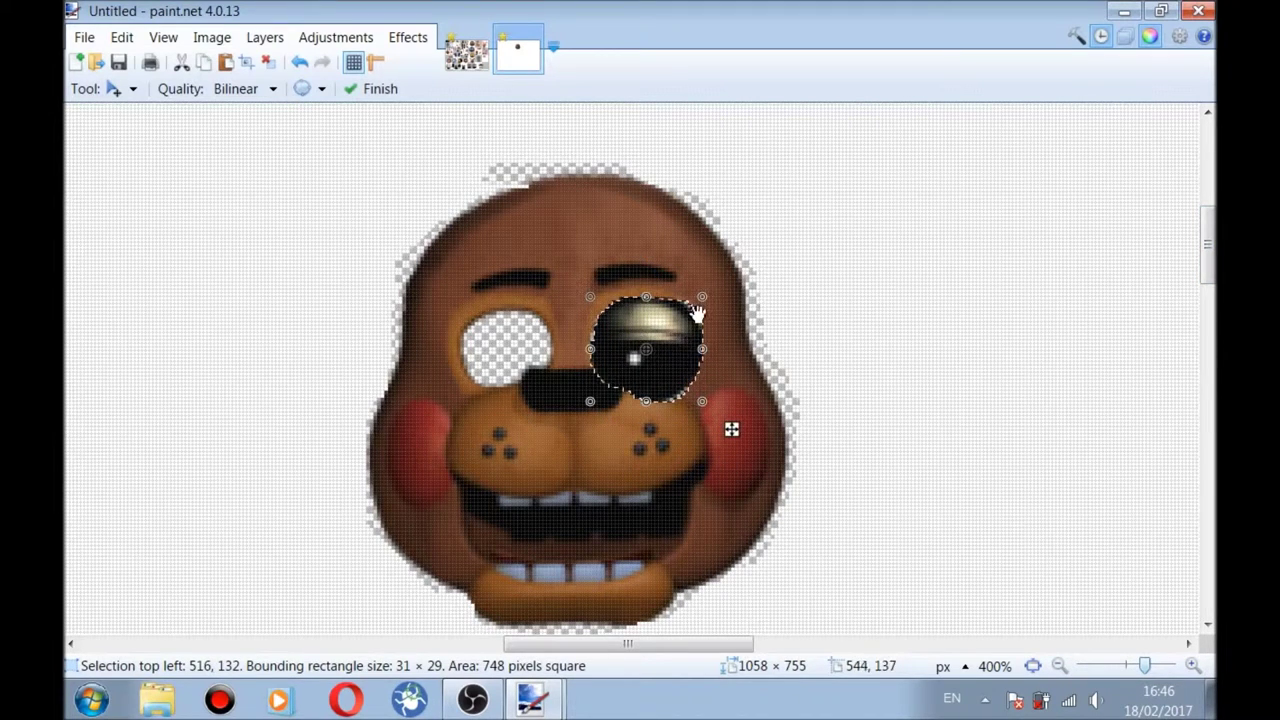
- Resize the eyeball to fill the socket, finish it, and select the Paintbrush
left_click_drag(702, 300, 698, 305)
left_click_drag(591, 350, 592, 345)
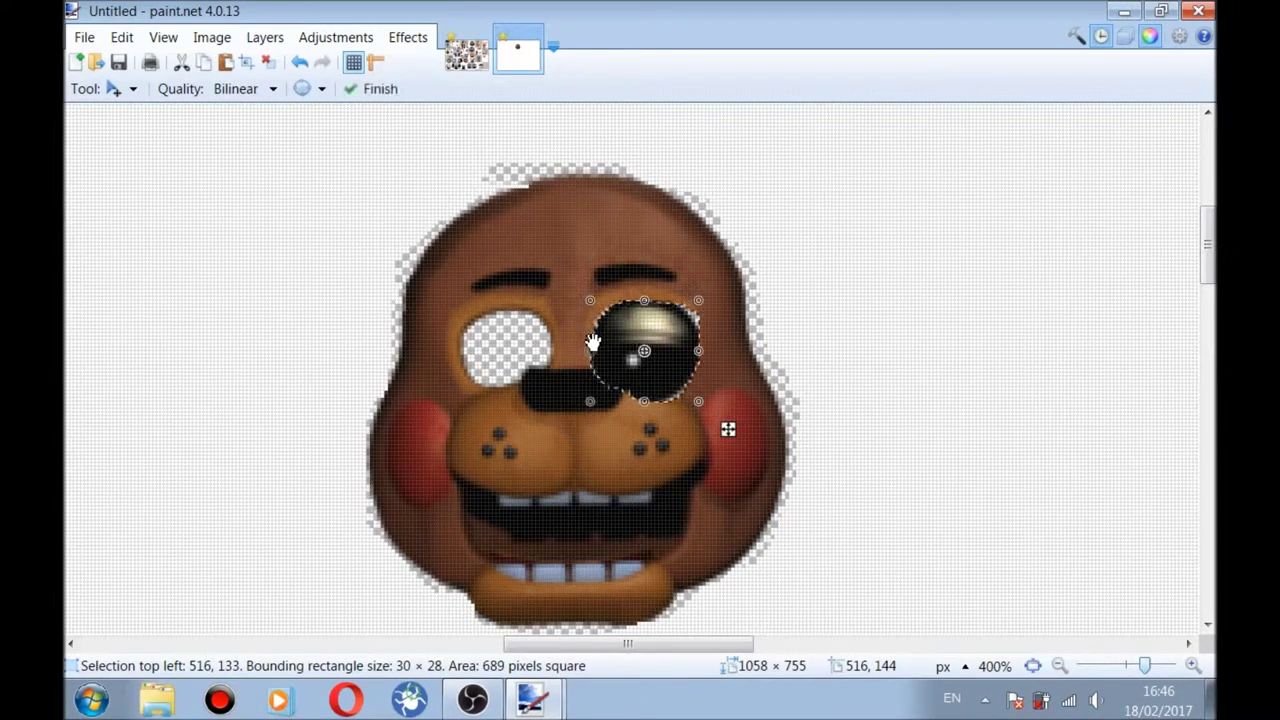
left_click(268, 66)
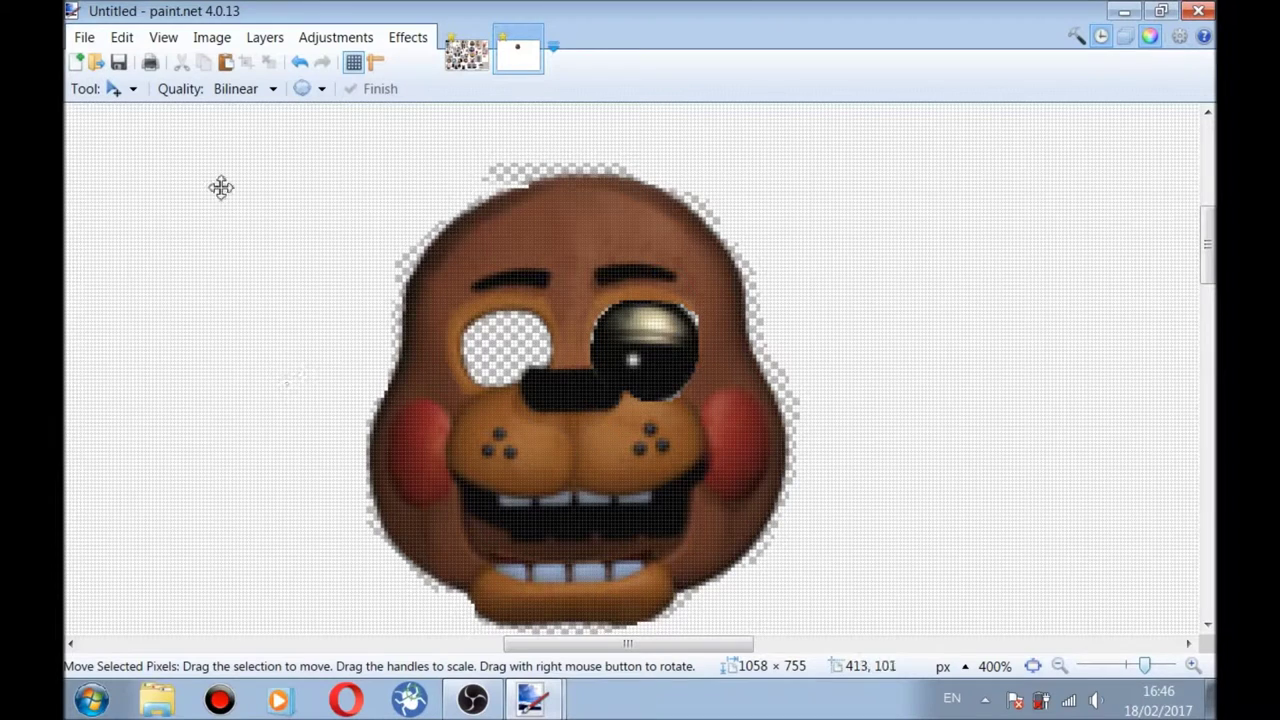
left_click(127, 90)
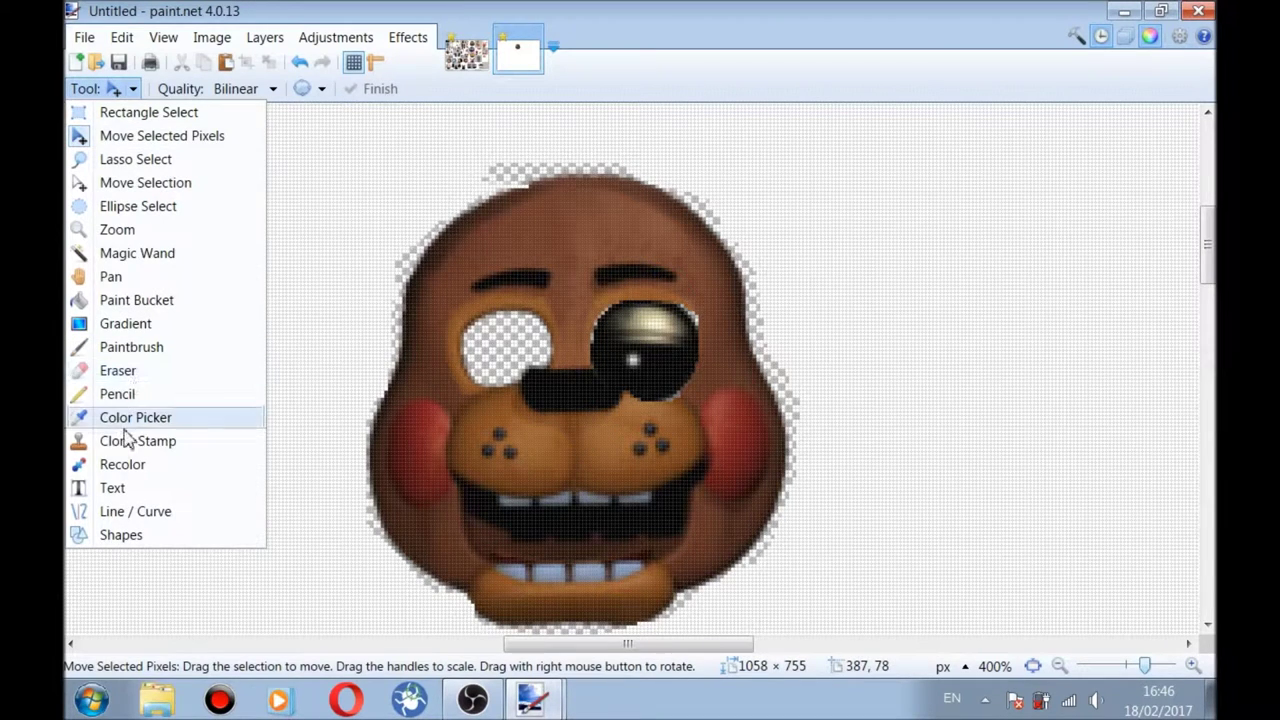
left_click(118, 348)
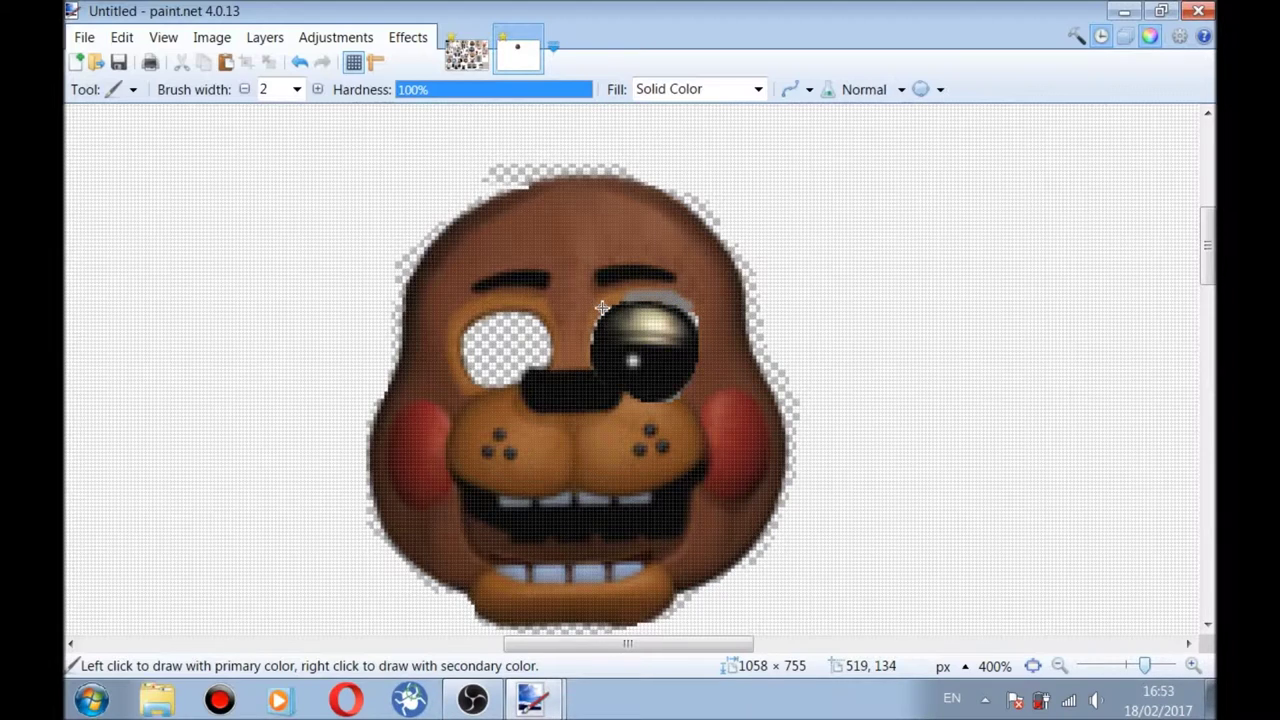
- Zoom the Toy Pack sheet out and back in, then choose Lasso Select
left_click(466, 50)
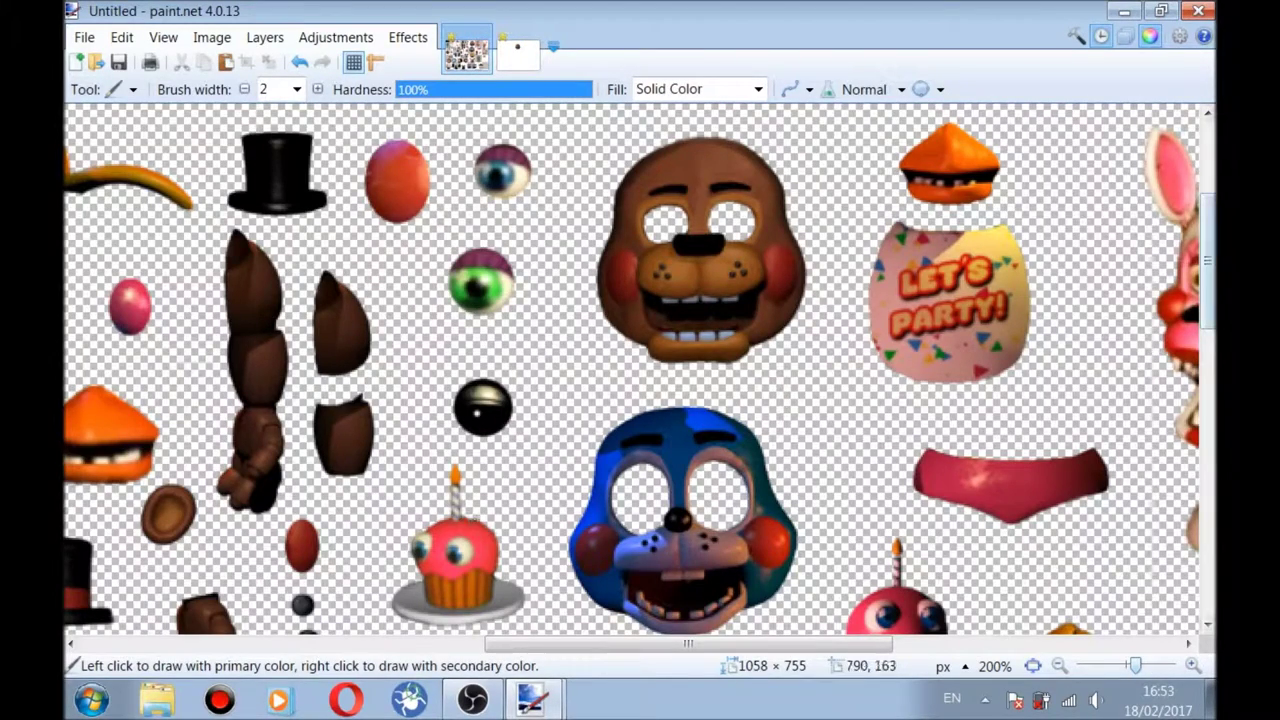
mouse_move(1136, 665)
left_mouse_down()
mouse_move(1128, 678)
mouse_move(1118, 667)
left_mouse_up()
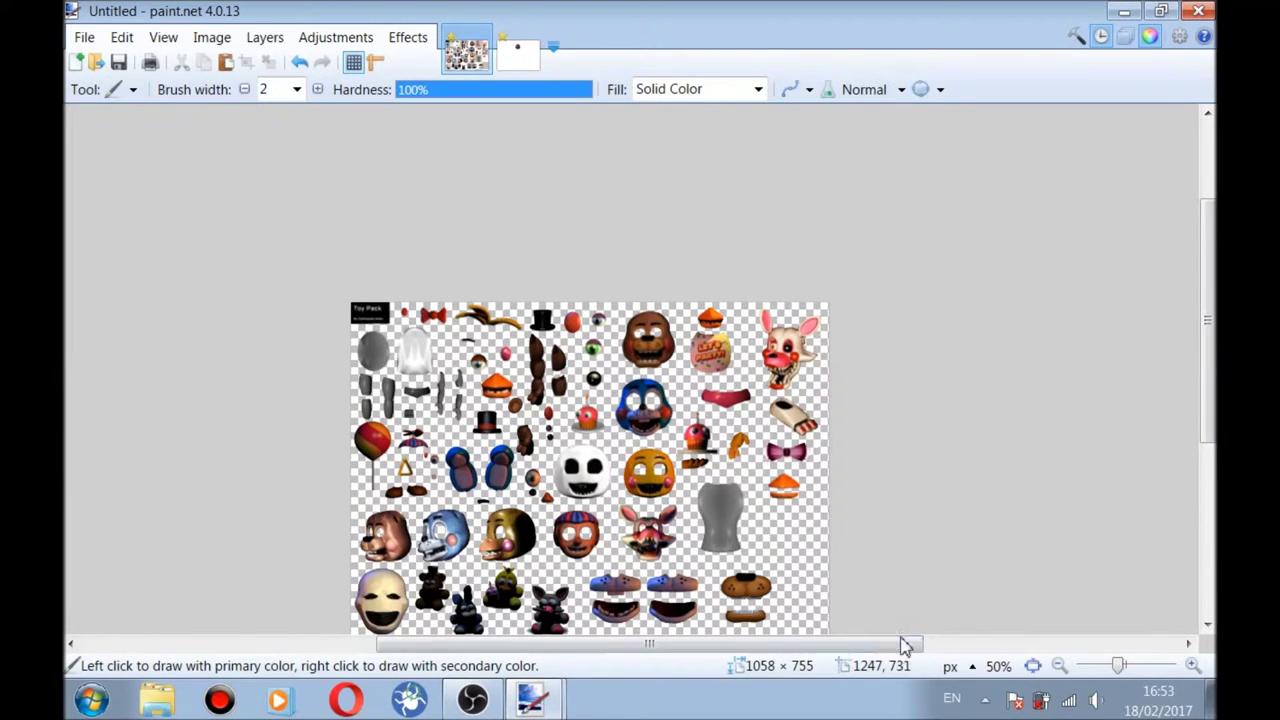
left_click_drag(905, 645, 851, 645)
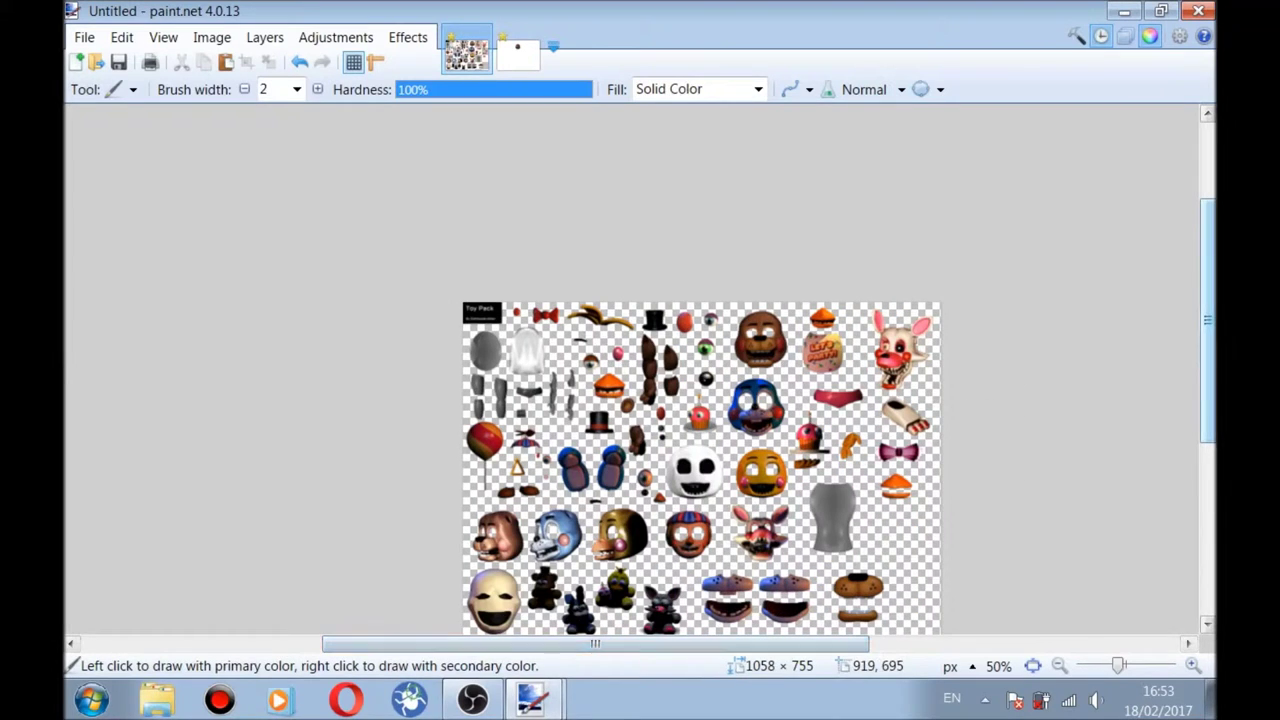
left_click_drag(1120, 676, 1130, 679)
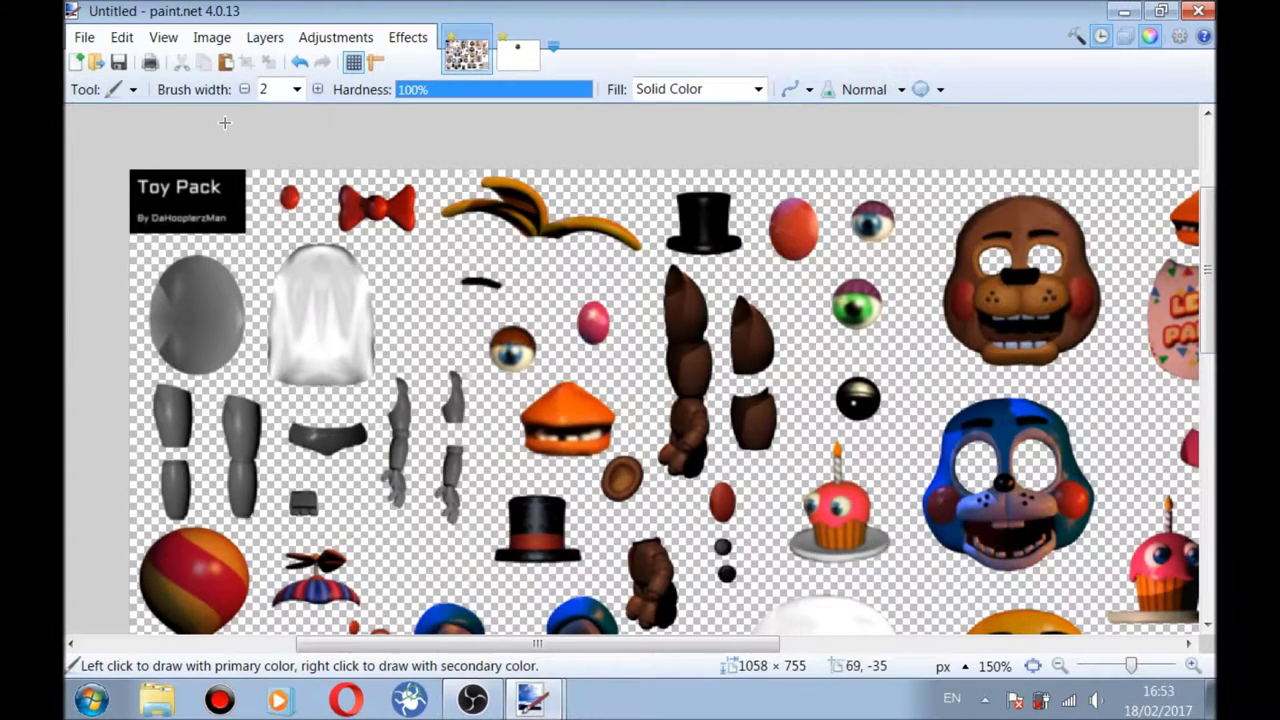
left_click(132, 89)
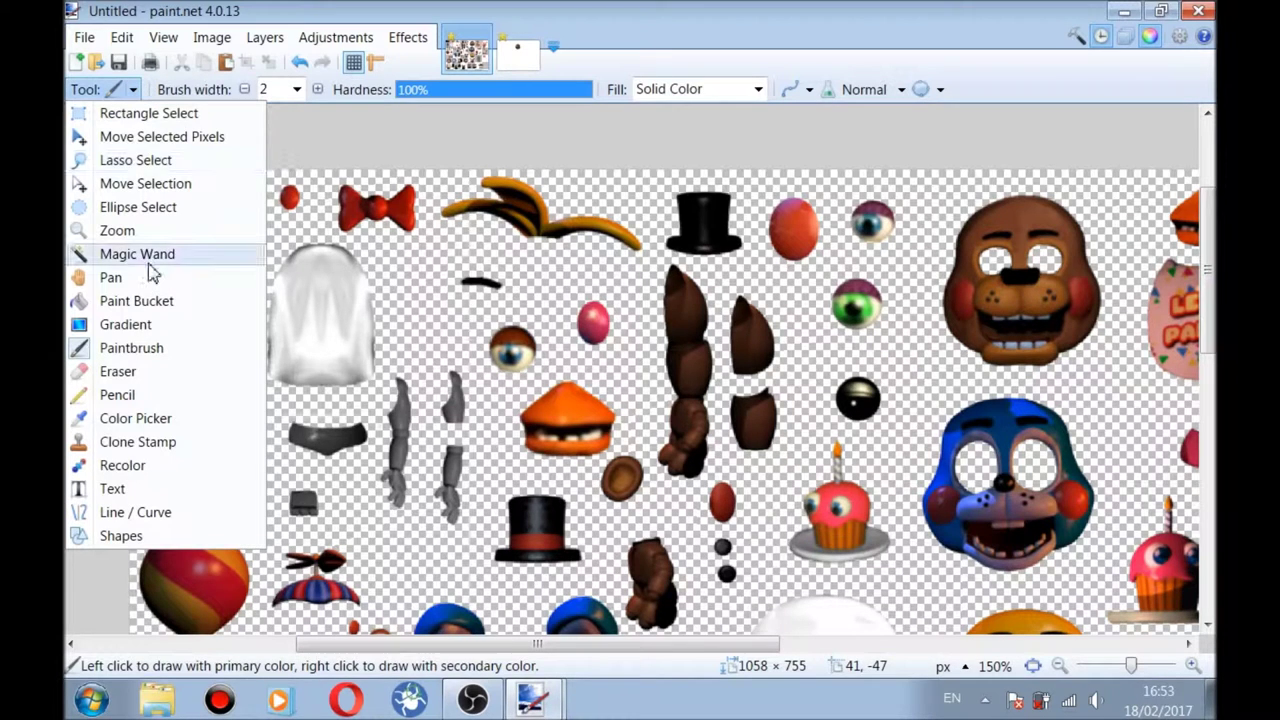
left_click(135, 163)
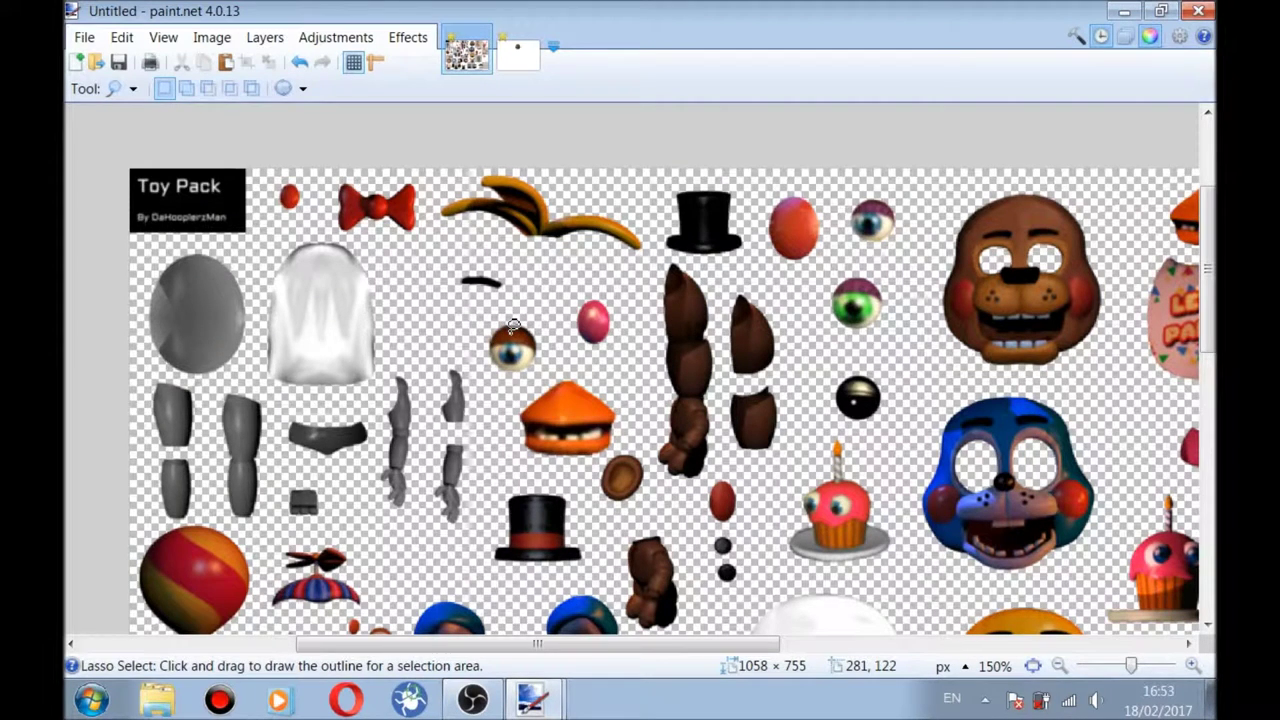
- Copy the blue eye from the sheet and paste it into Freddy's empty left socket
mouse_move(511, 335)
left_mouse_down()
mouse_move(503, 320)
mouse_move(488, 347)
mouse_move(513, 374)
mouse_move(539, 348)
mouse_move(516, 324)
mouse_move(490, 330)
left_mouse_up()
left_click(531, 313)
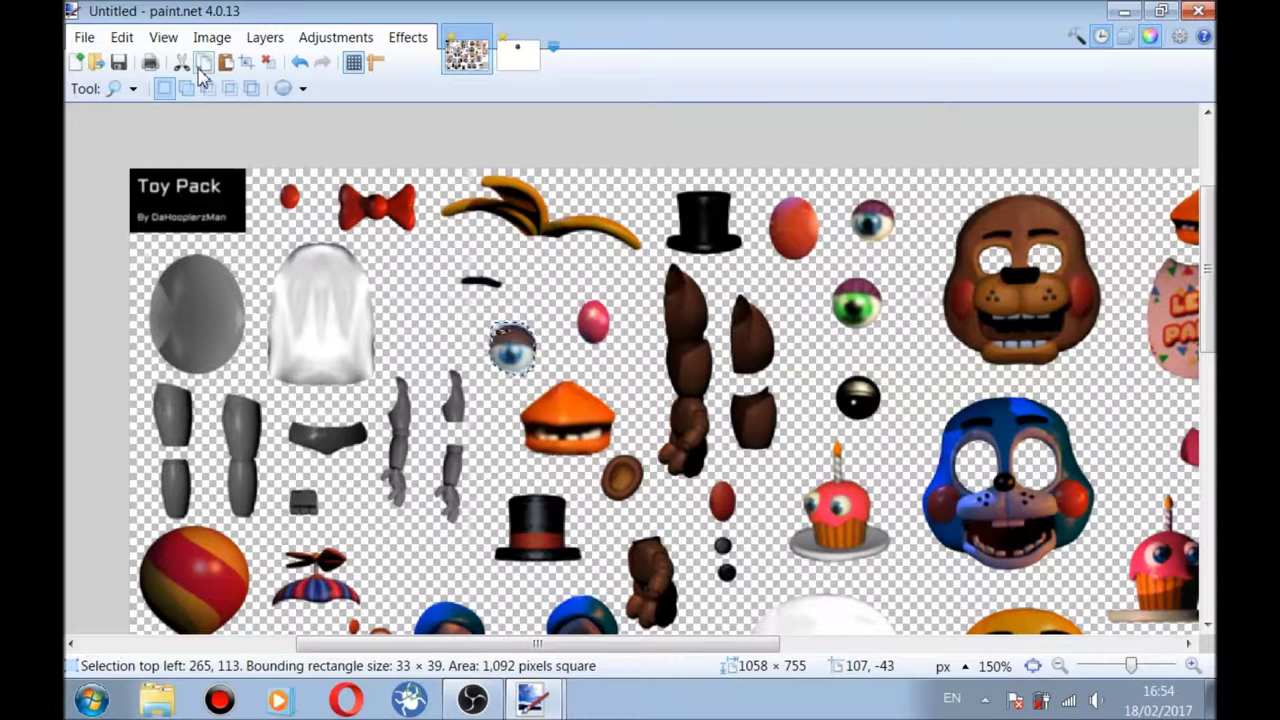
left_click(268, 63)
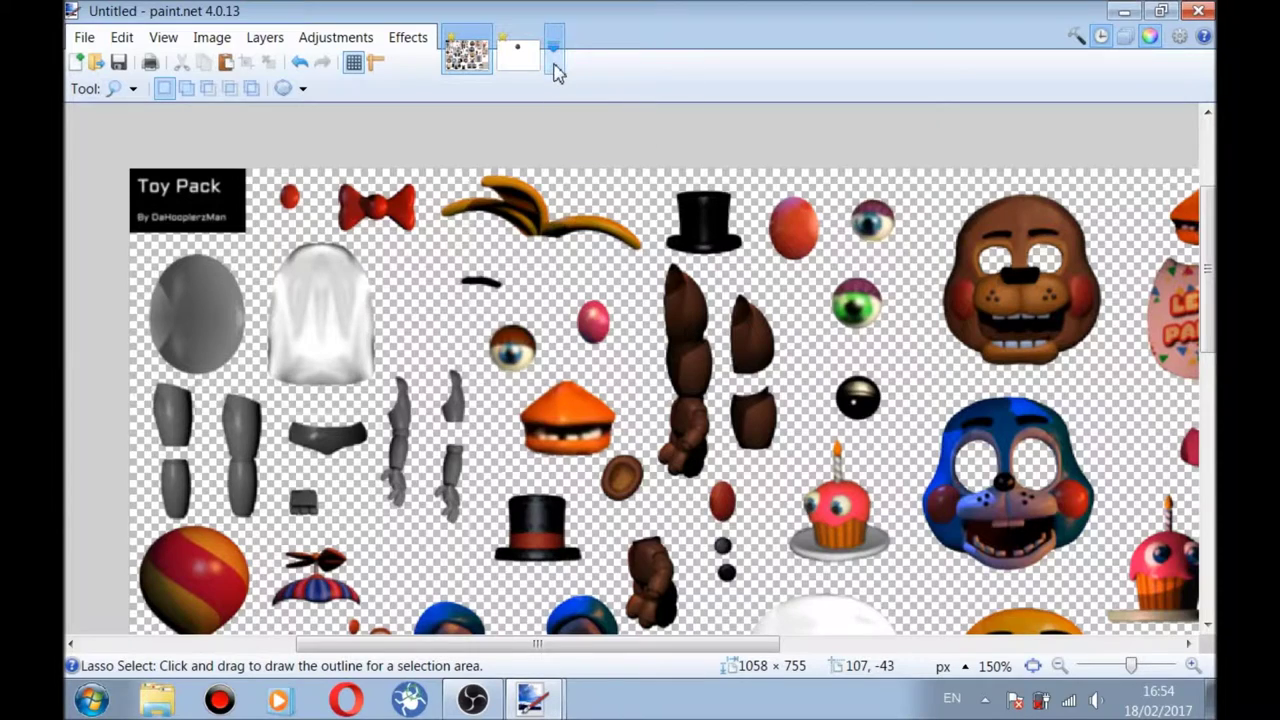
left_click(531, 60)
key("ctrl+v")
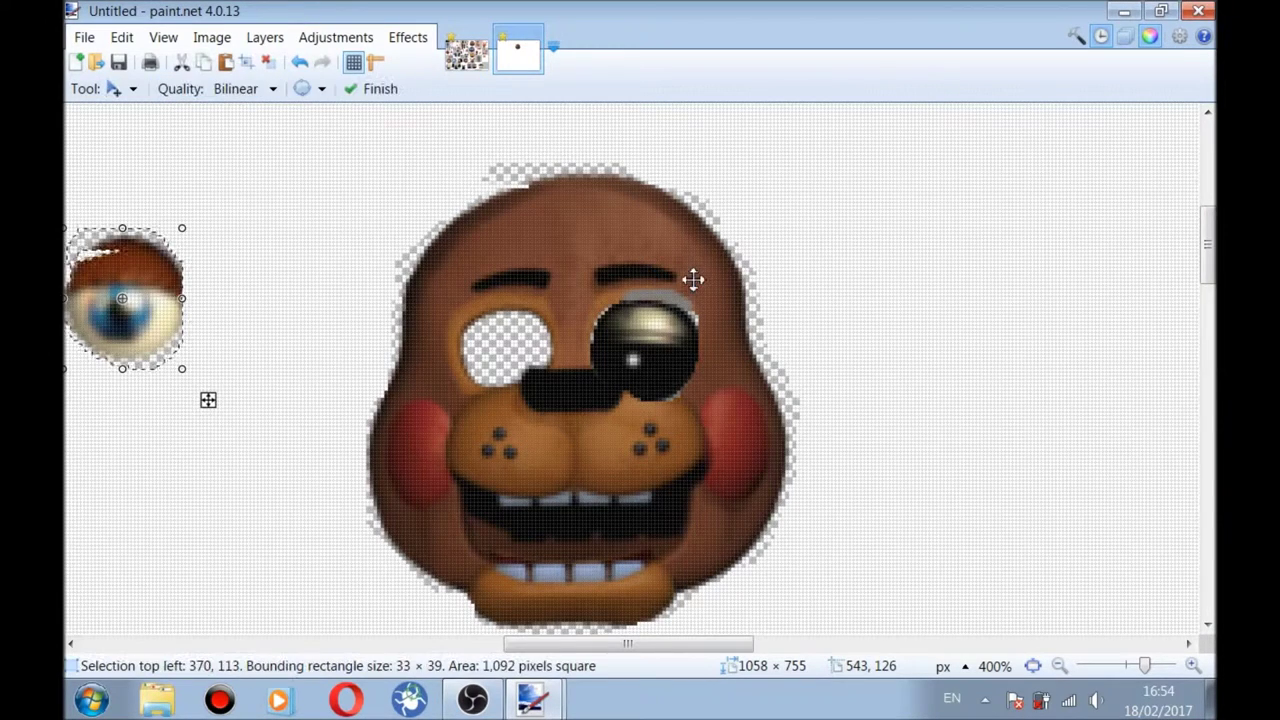
left_click_drag(183, 304, 510, 336)
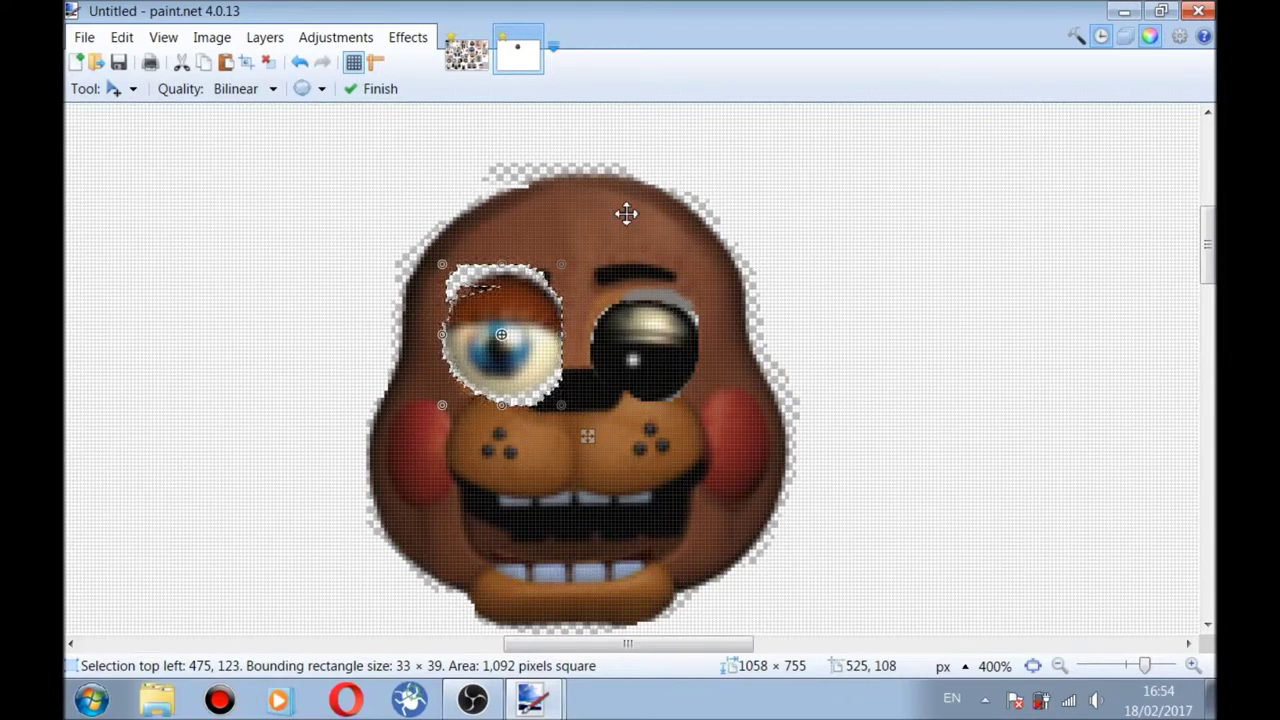
- Undo the eye paste and move so the left socket is empty again
left_click(300, 62)
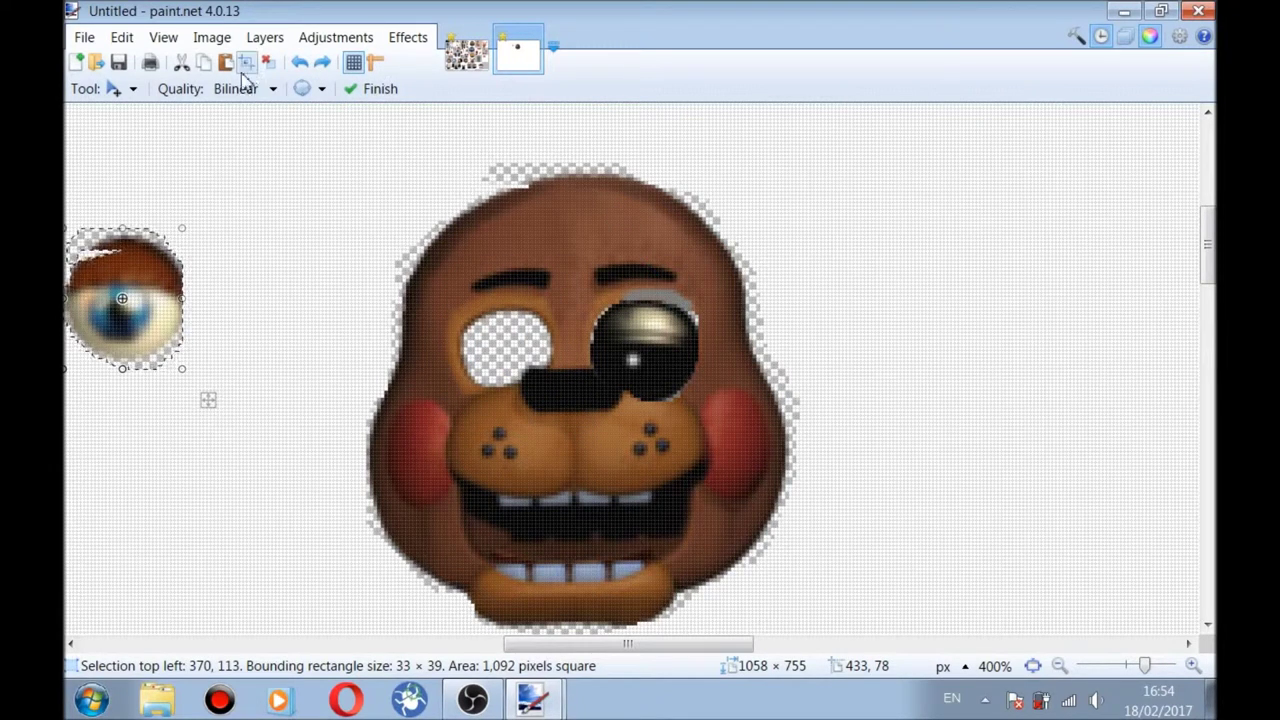
left_click(300, 62)
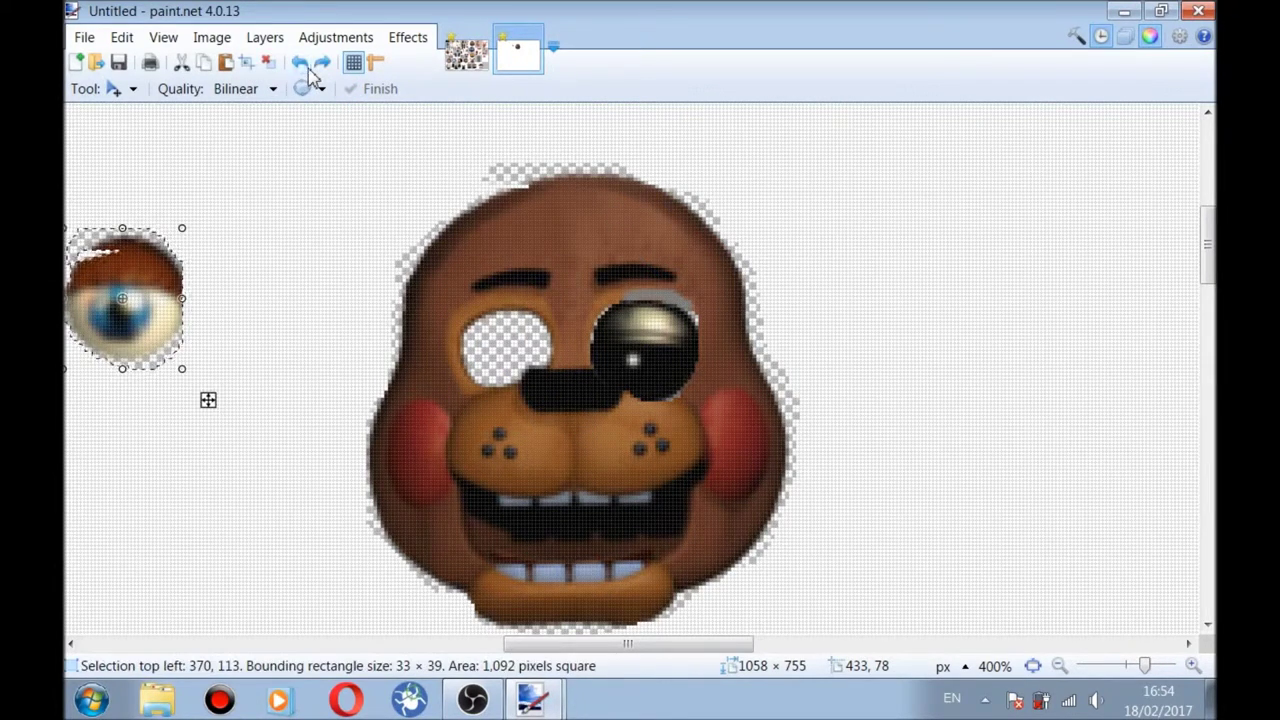
left_click(304, 64)
- Choose Lasso Select on the Toy Pack sheet and make several attempts at selecting the blue eye
left_click(466, 52)
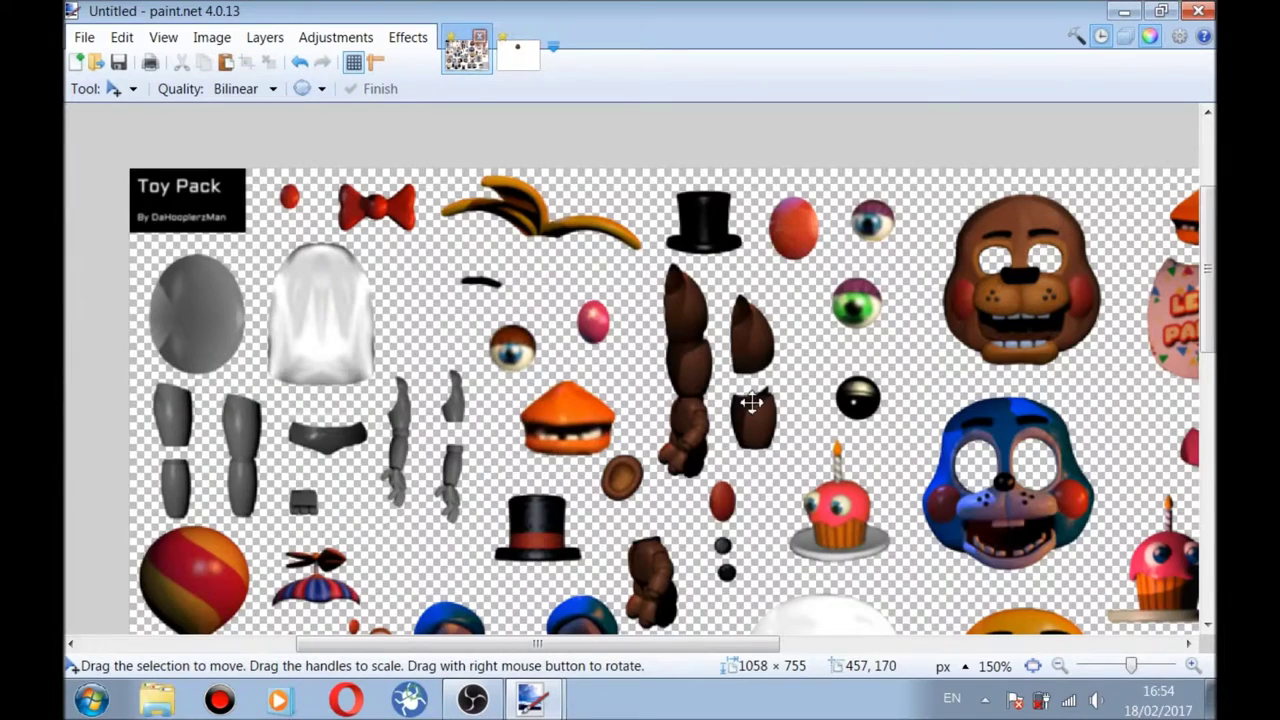
left_click(132, 88)
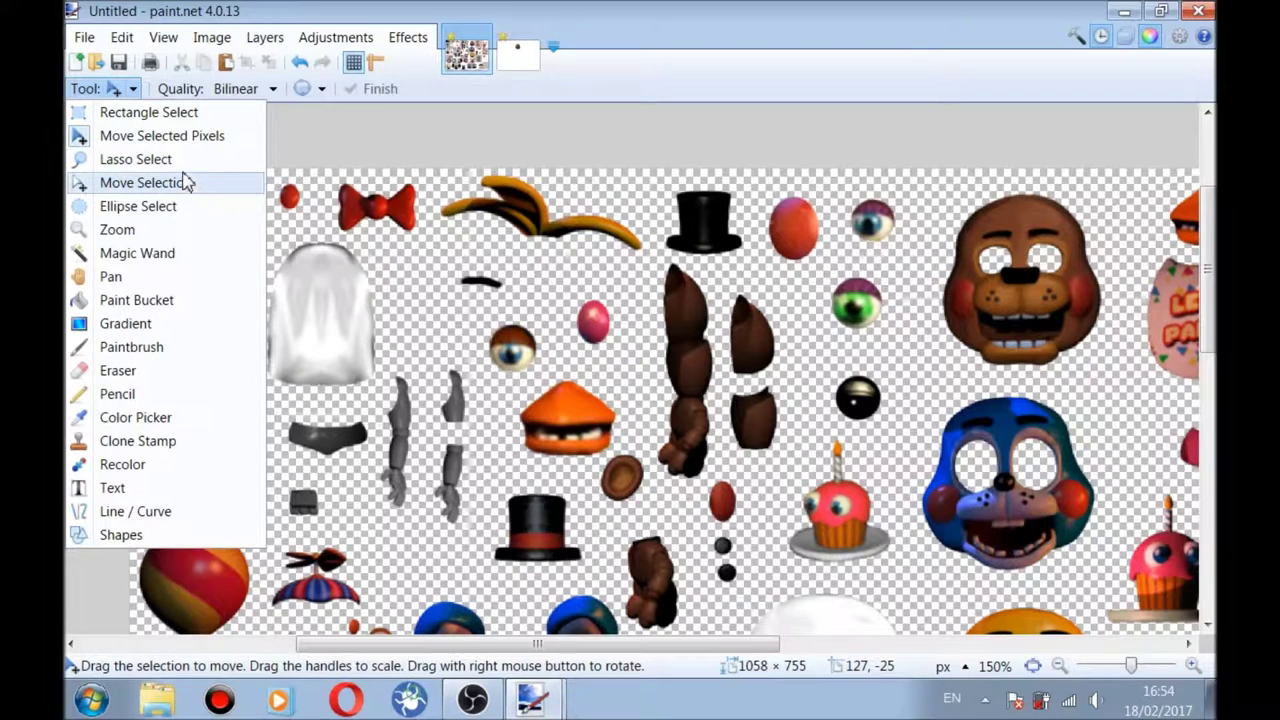
left_click(184, 166)
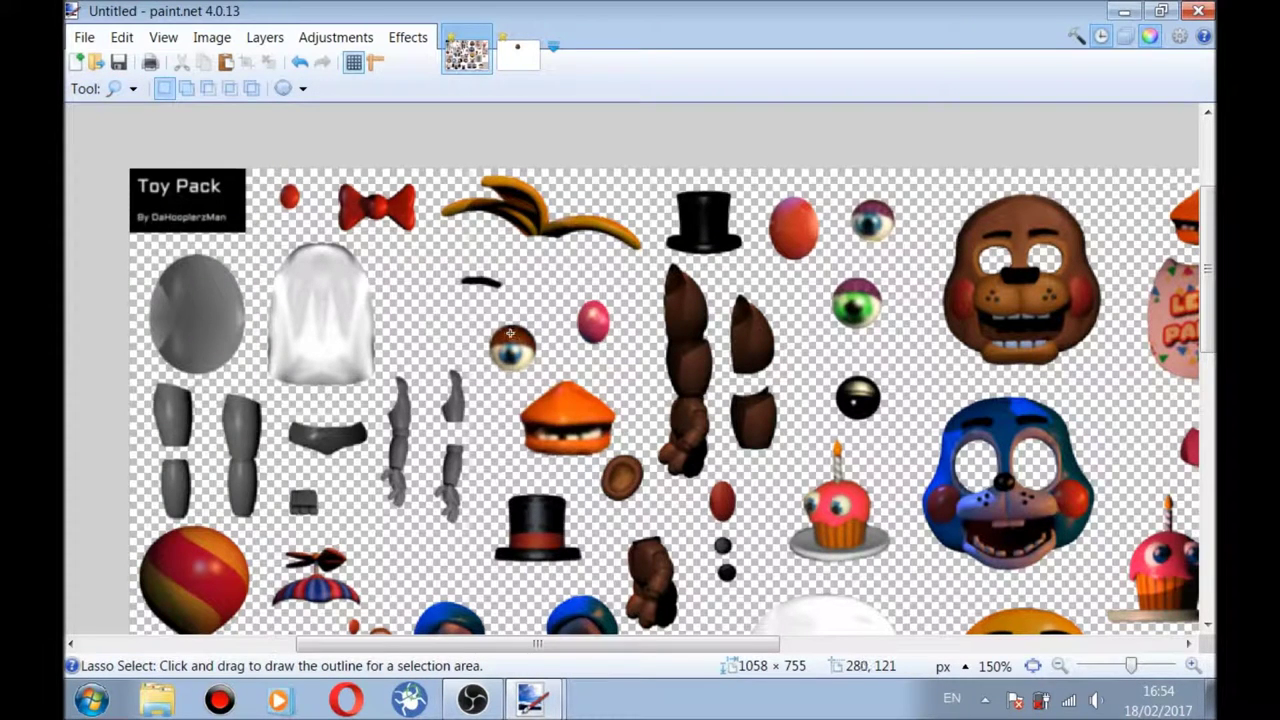
left_click(511, 330)
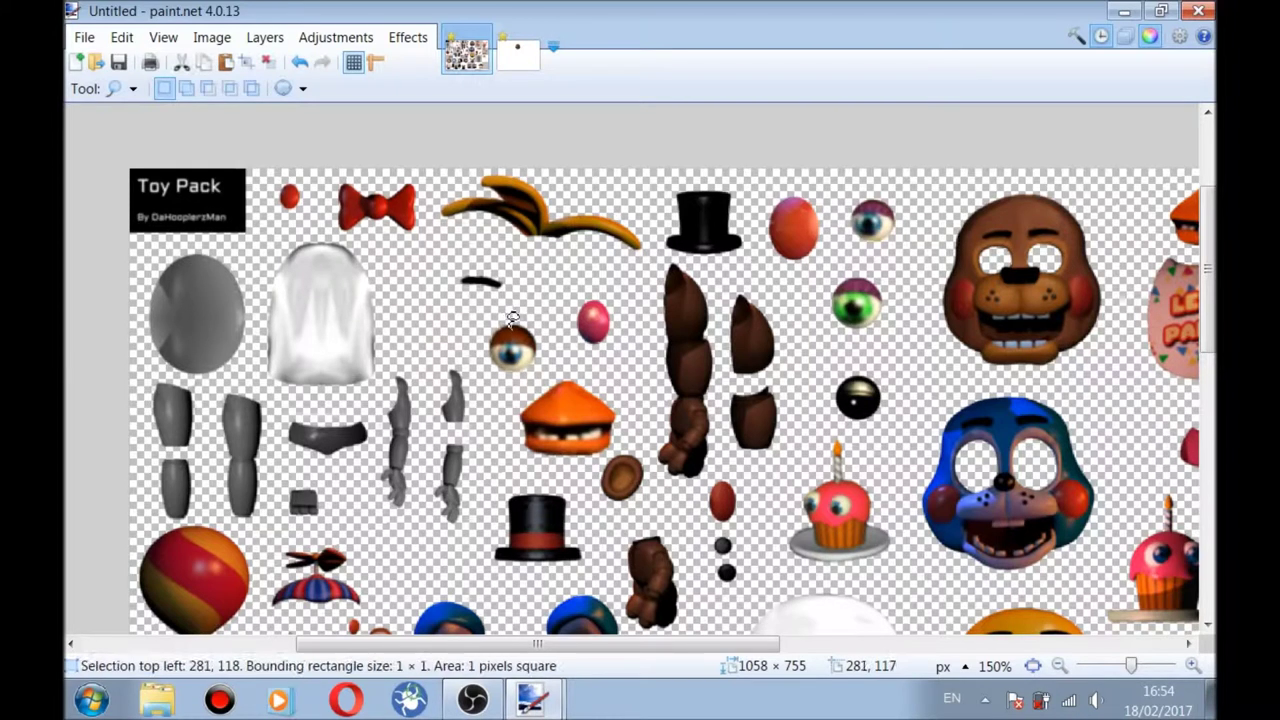
key("ctrl+d")
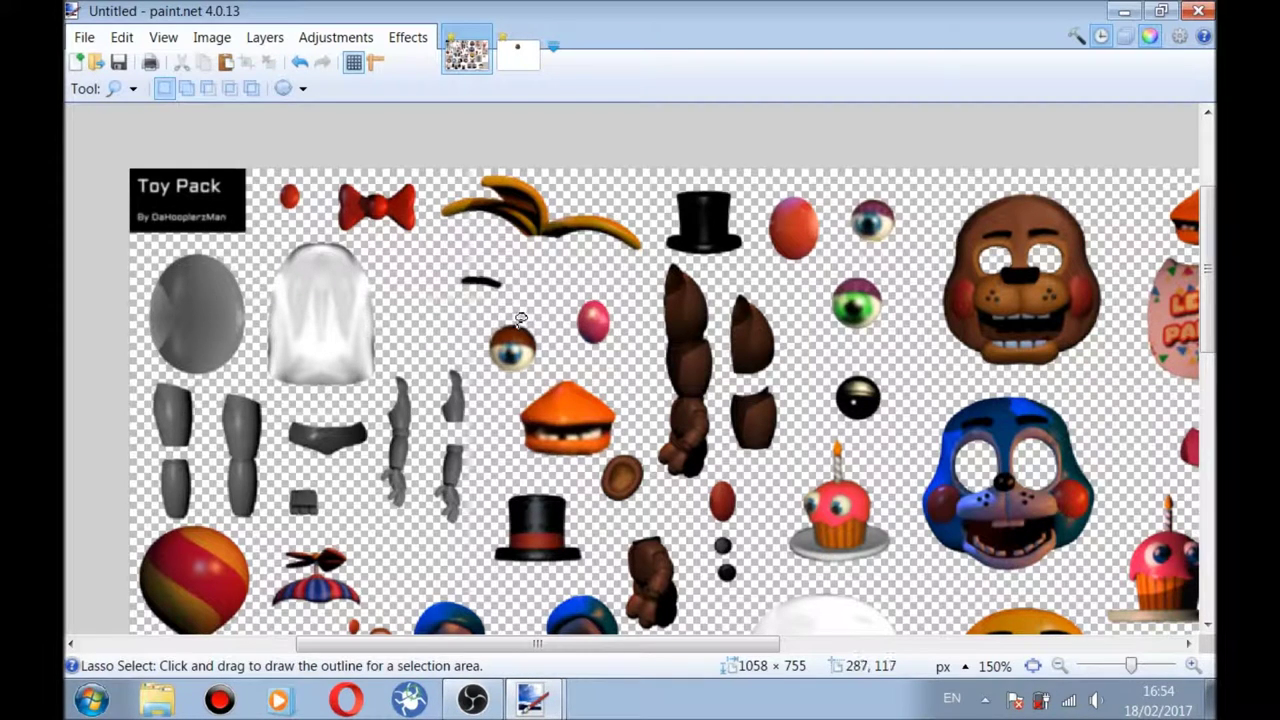
left_click(512, 329)
mouse_move(505, 329)
left_mouse_down()
mouse_move(499, 363)
mouse_move(526, 370)
mouse_move(506, 361)
left_mouse_up()
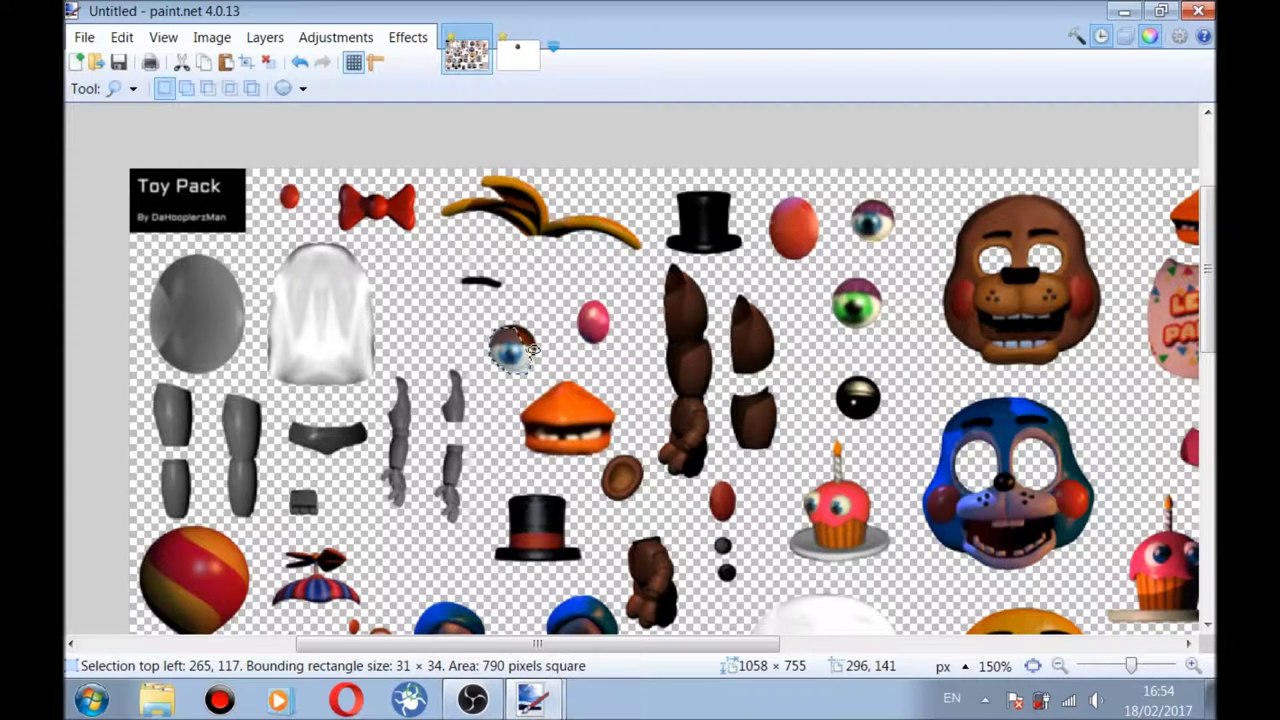
key("ctrl+d")
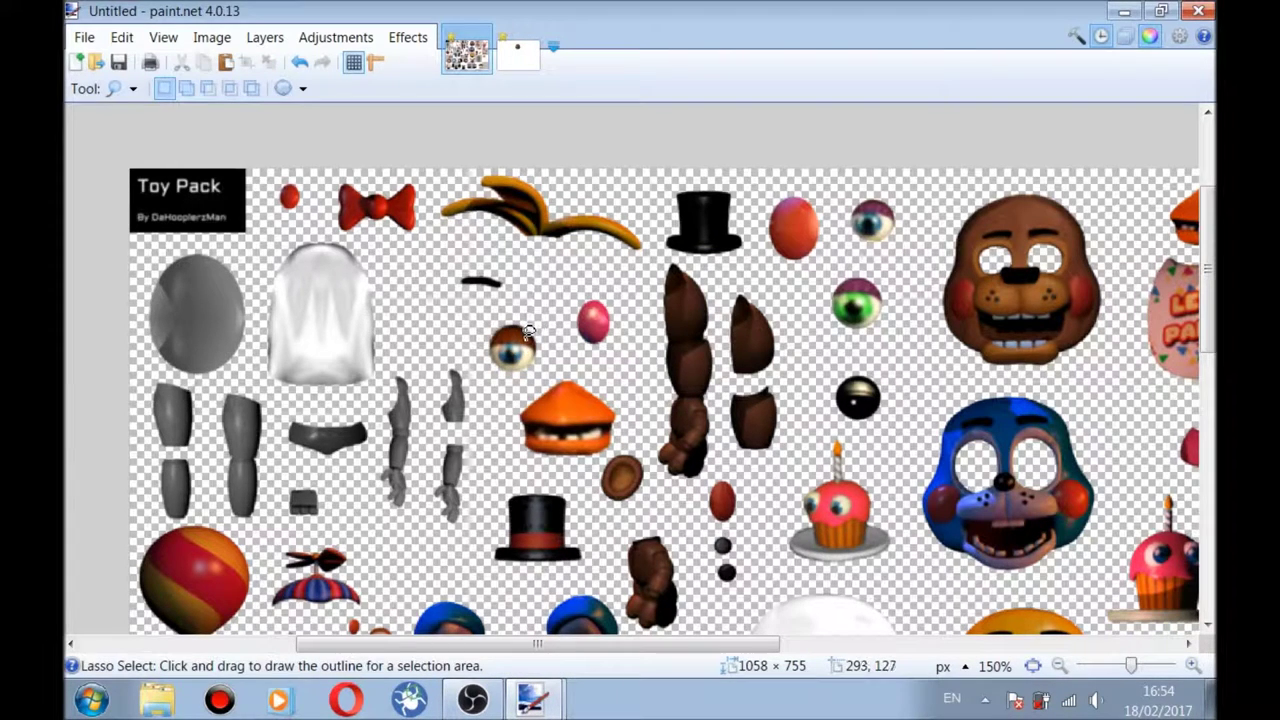
mouse_move(528, 331)
left_mouse_down()
mouse_move(517, 311)
mouse_move(487, 346)
mouse_move(521, 379)
mouse_move(535, 362)
left_mouse_up()
key("ctrl+d")
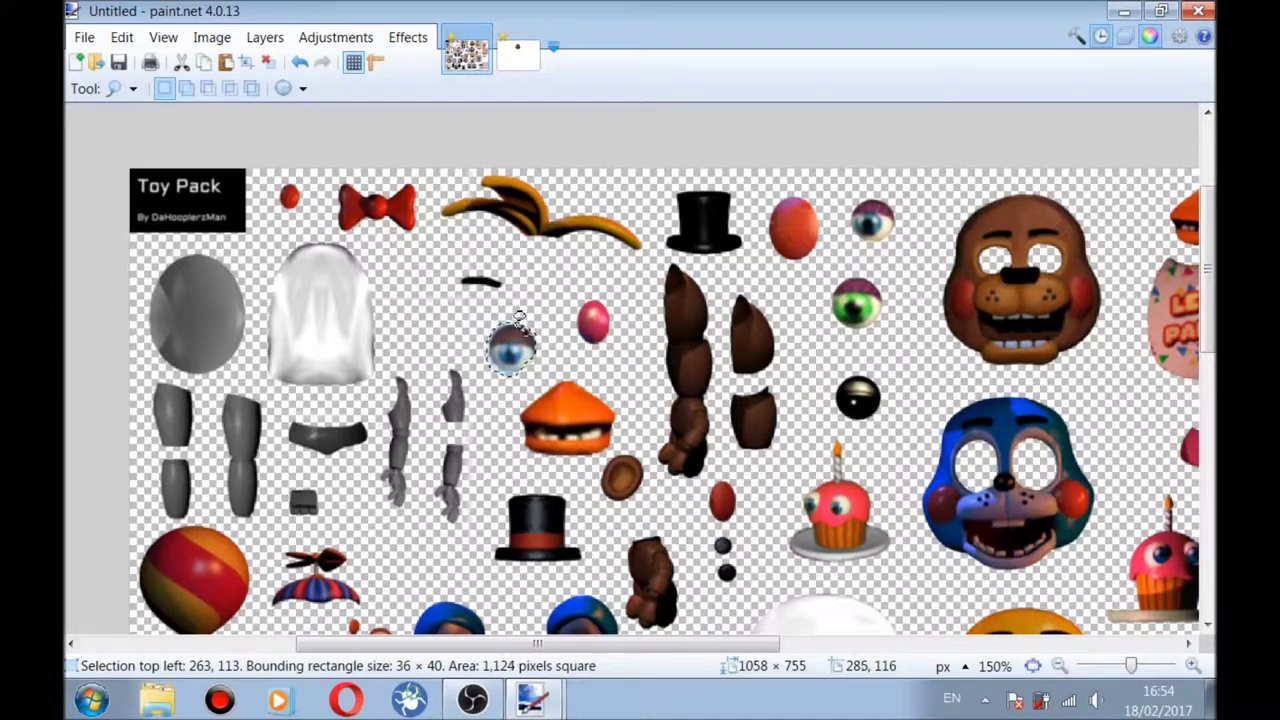
key("ctrl+d")
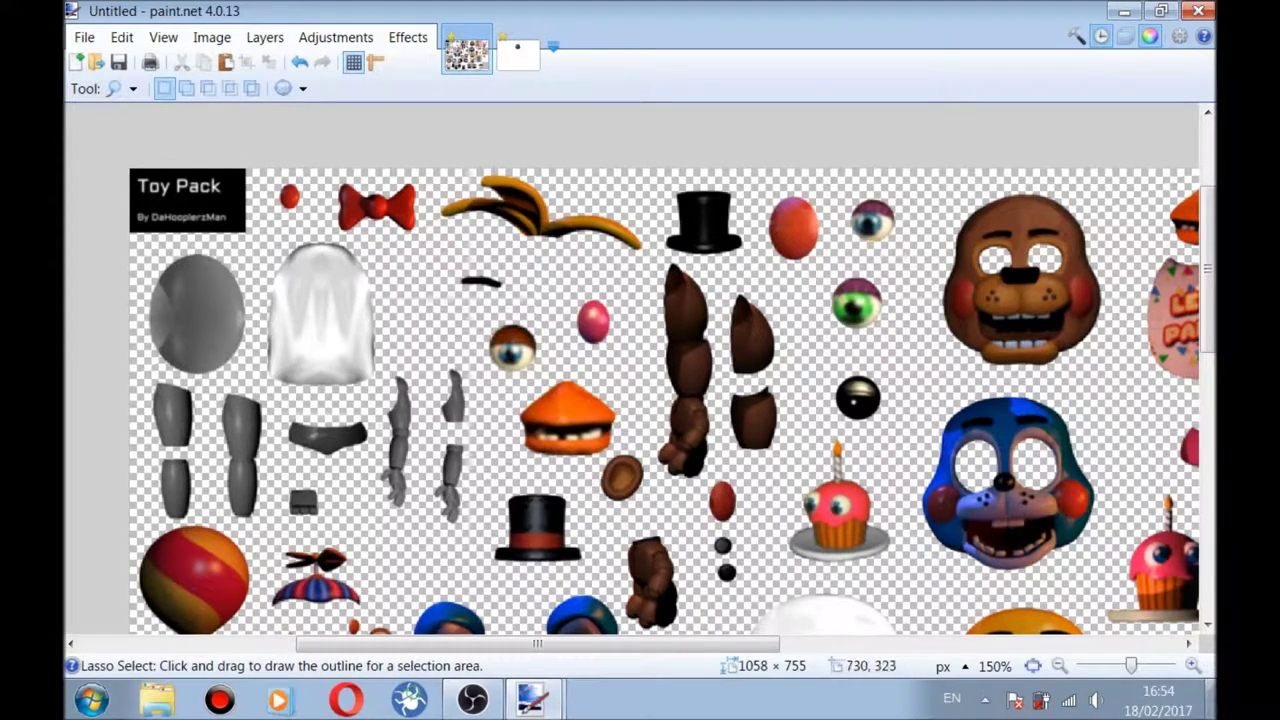
- Zoom the sheet to 400%, trace all around the blue eye, and copy it
left_click_drag(1131, 666, 1146, 668)
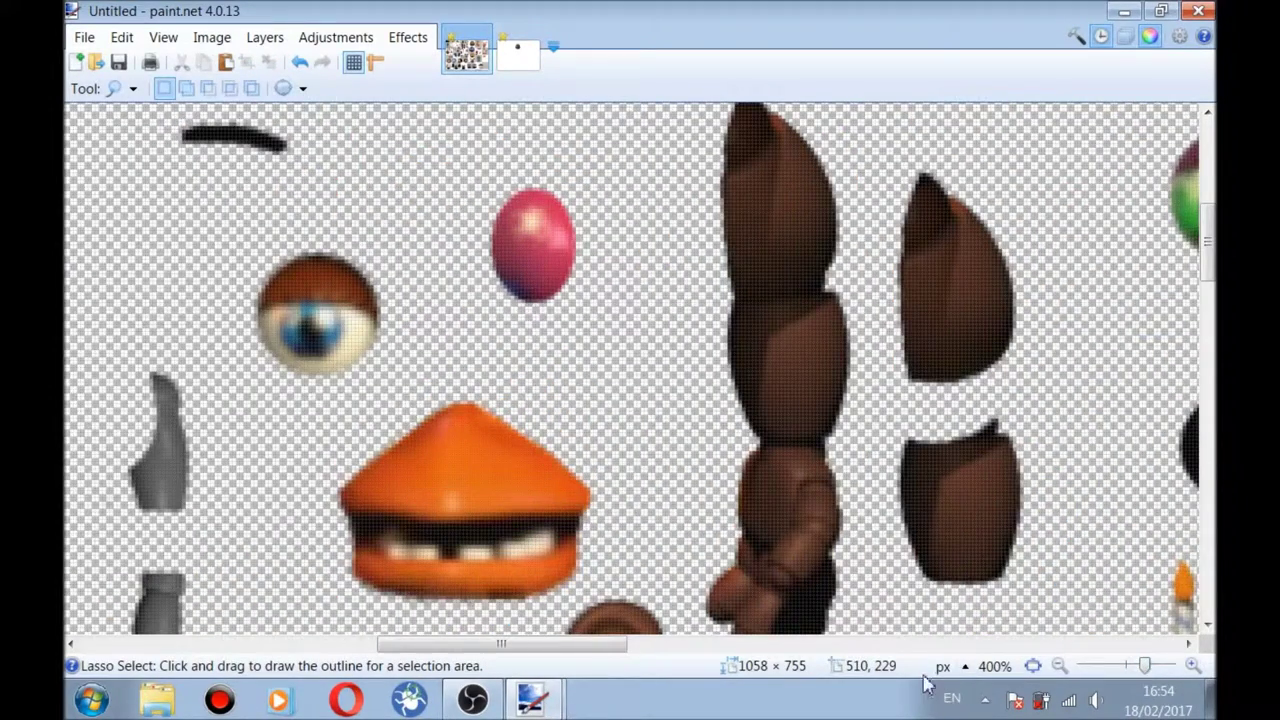
left_click_drag(589, 648, 527, 663)
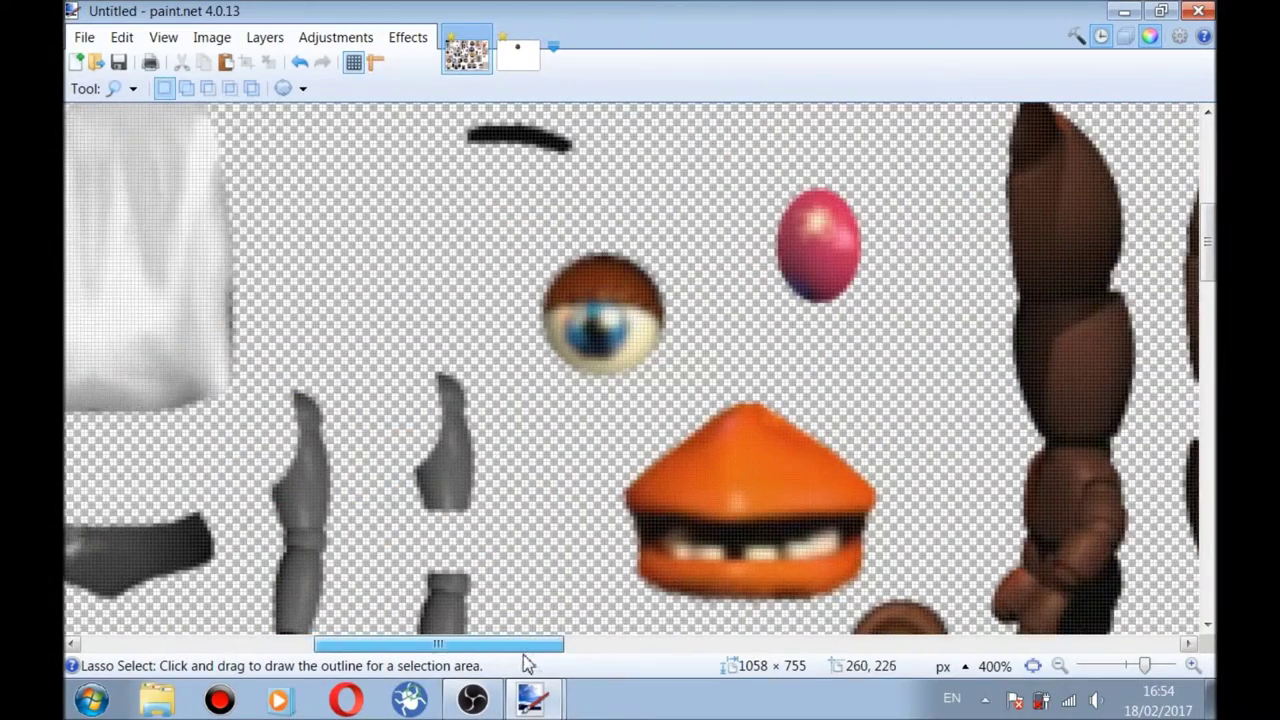
mouse_move(598, 256)
left_mouse_down()
mouse_move(548, 279)
mouse_move(528, 319)
mouse_move(572, 358)
left_mouse_up()
left_click(585, 267)
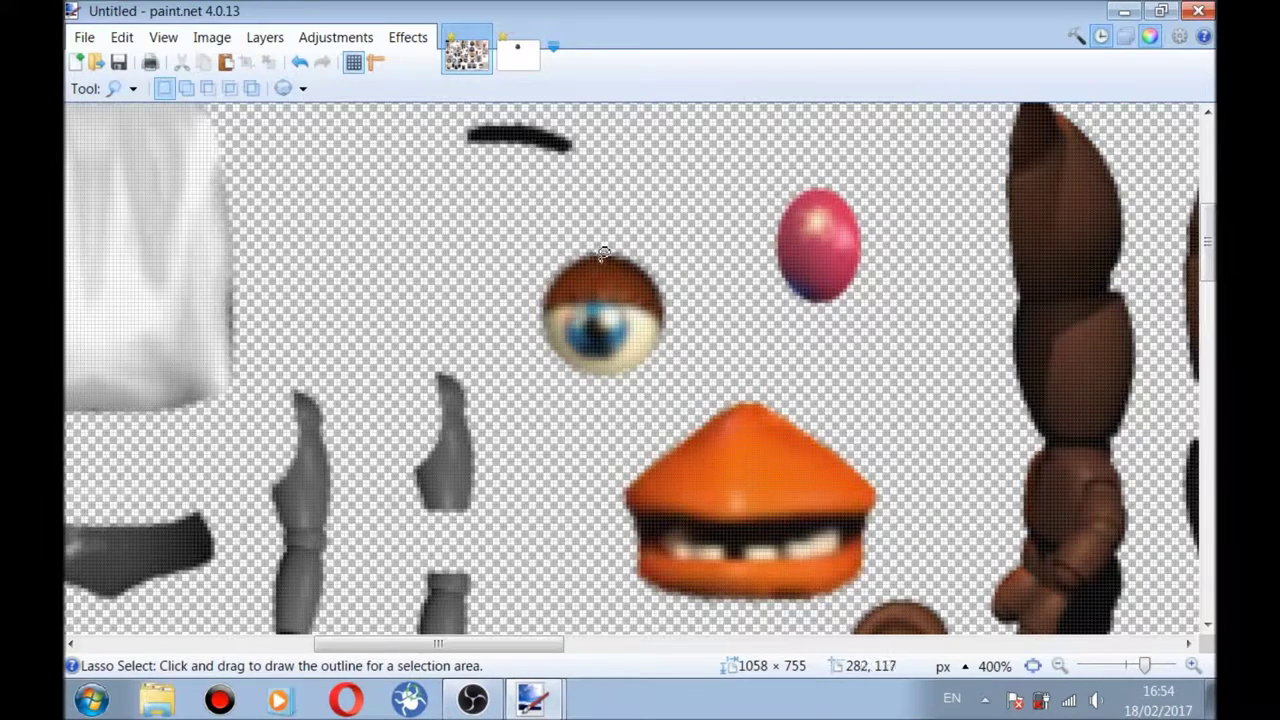
mouse_move(596, 262)
left_mouse_down()
mouse_move(544, 275)
mouse_move(556, 303)
left_mouse_up()
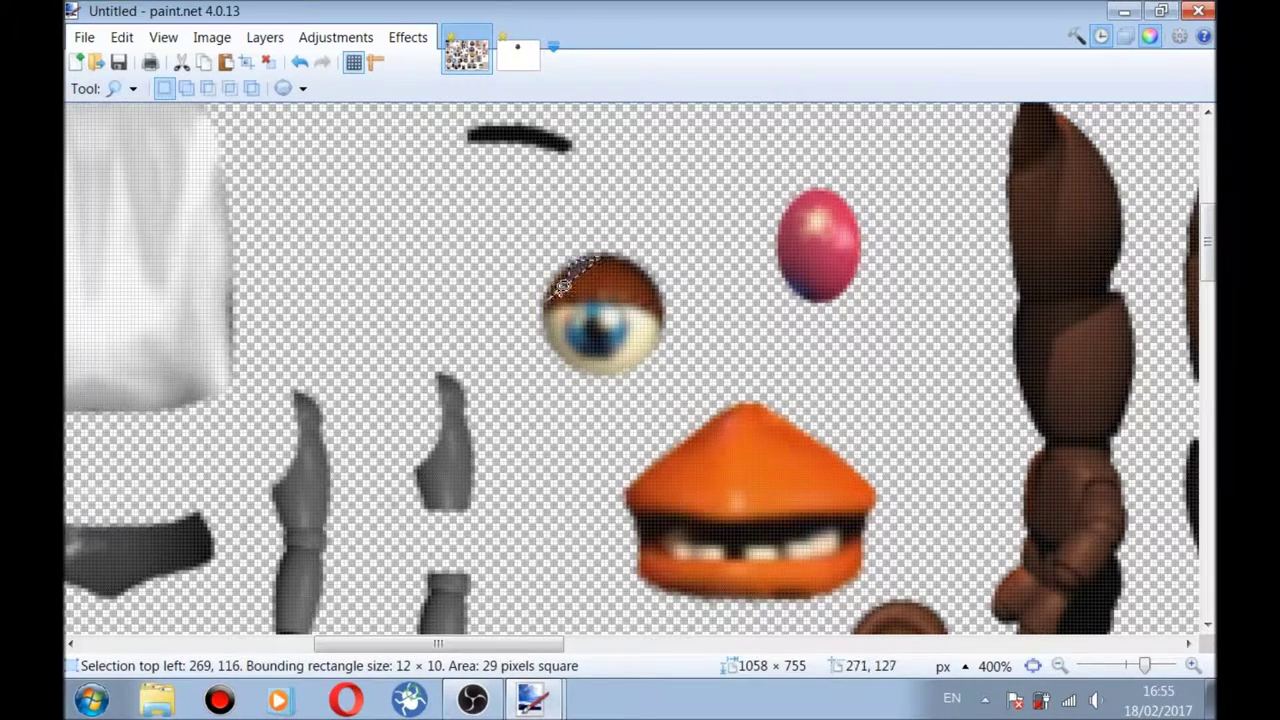
left_click(583, 262)
mouse_move(603, 256)
left_mouse_down()
mouse_move(583, 256)
mouse_move(541, 312)
mouse_move(577, 371)
mouse_move(613, 377)
mouse_move(641, 357)
mouse_move(660, 325)
mouse_move(650, 268)
left_mouse_up()
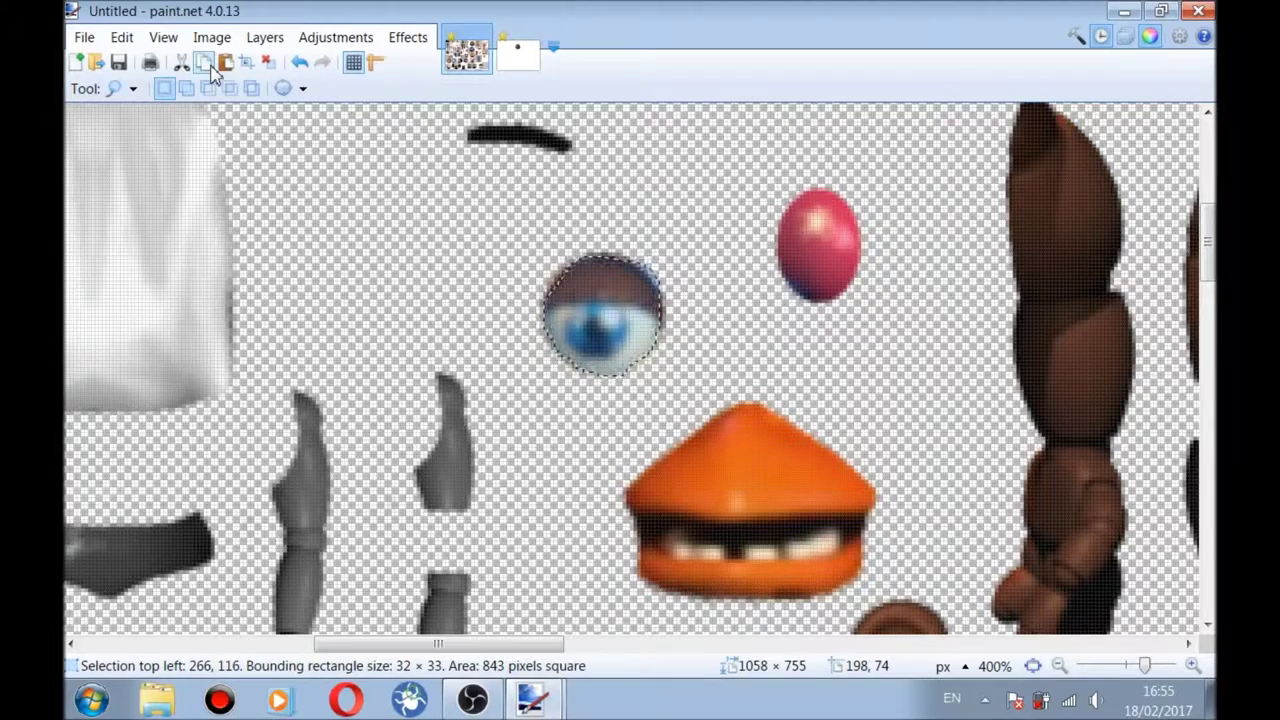
left_click(267, 68)
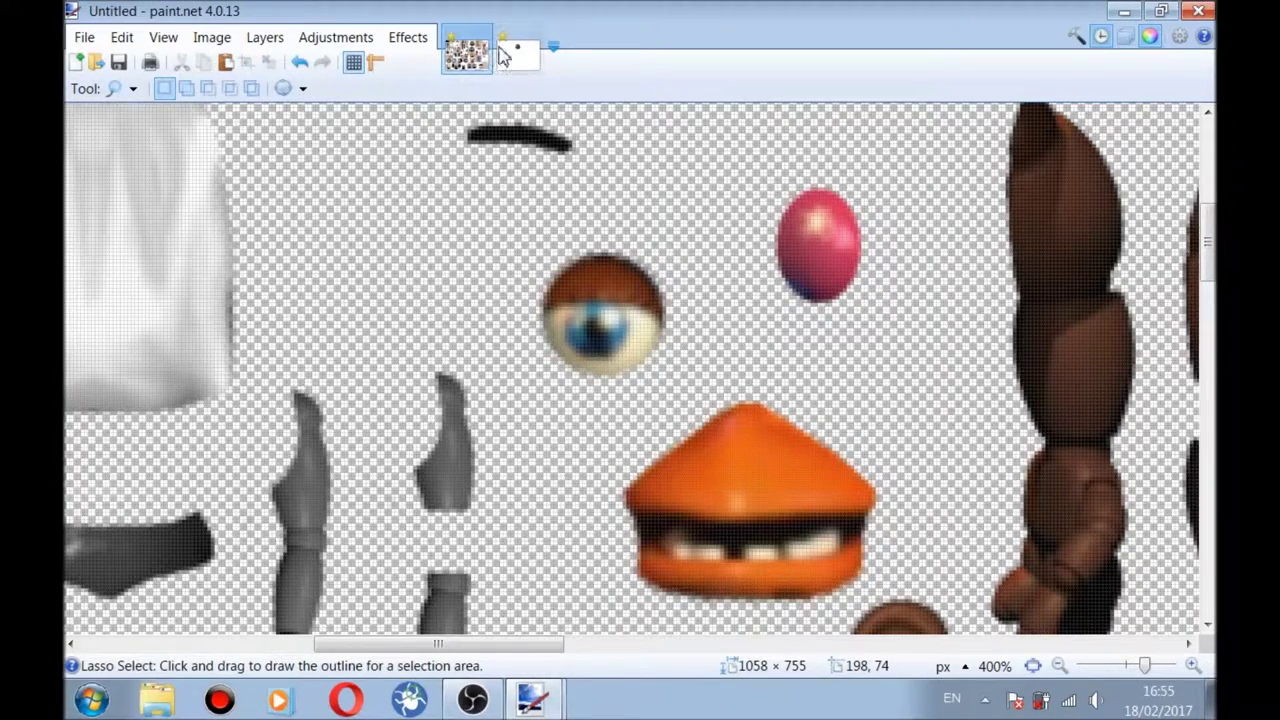
- Paste the eye into Freddy's left socket, shrink it to 29 × 29 pixels, and commit
left_click(517, 52)
key("ctrl+v")
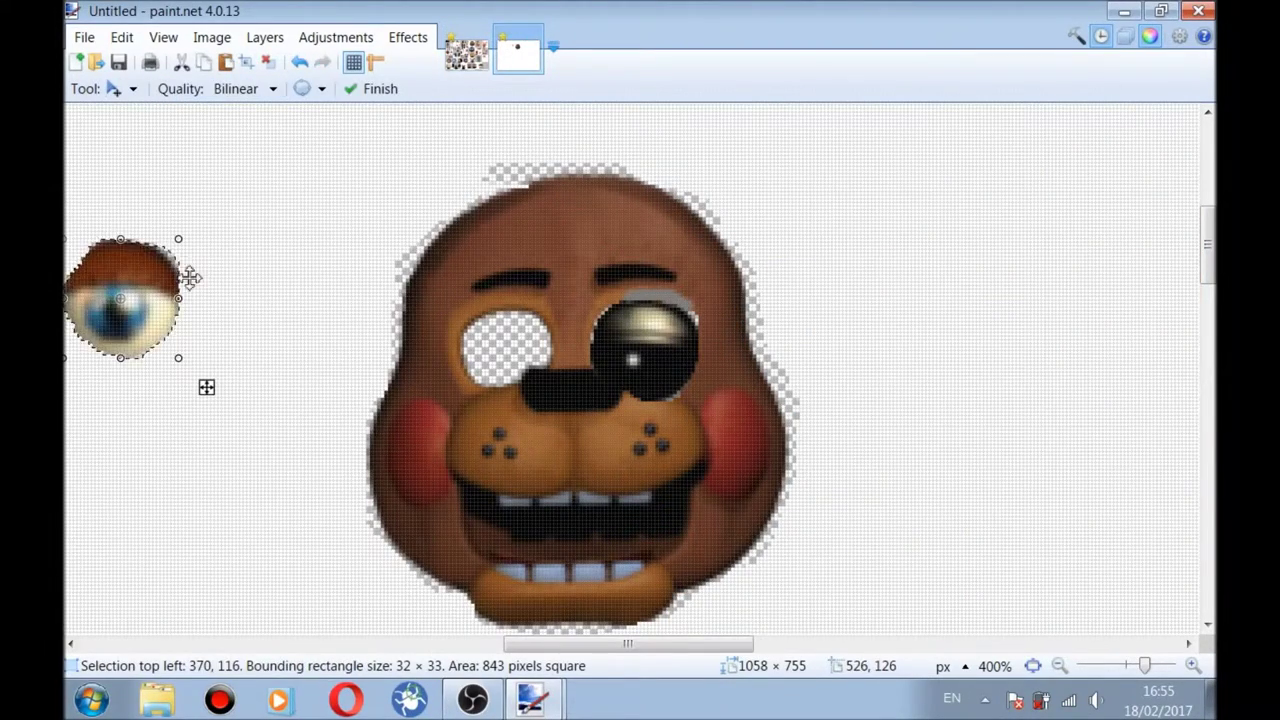
left_click_drag(132, 278, 520, 311)
mouse_move(434, 285)
left_mouse_down()
mouse_move(466, 289)
mouse_move(457, 296)
left_mouse_up()
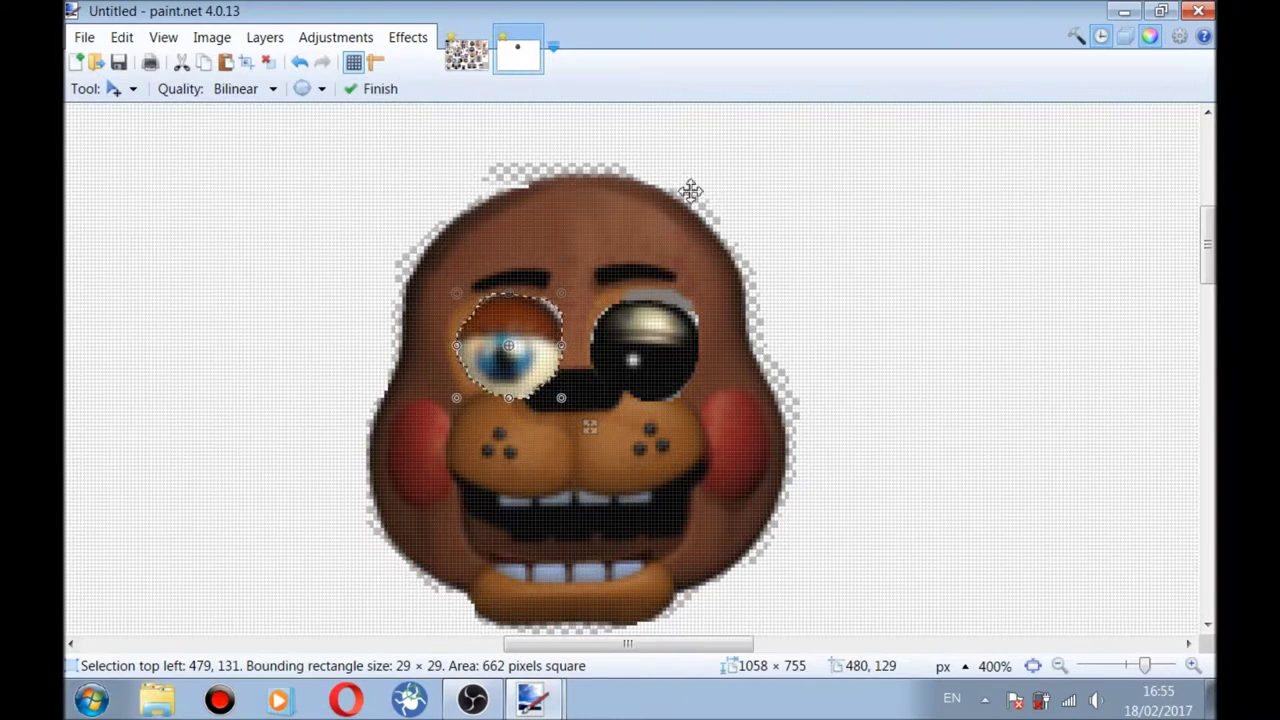
left_click(268, 62)
left_click(477, 66)
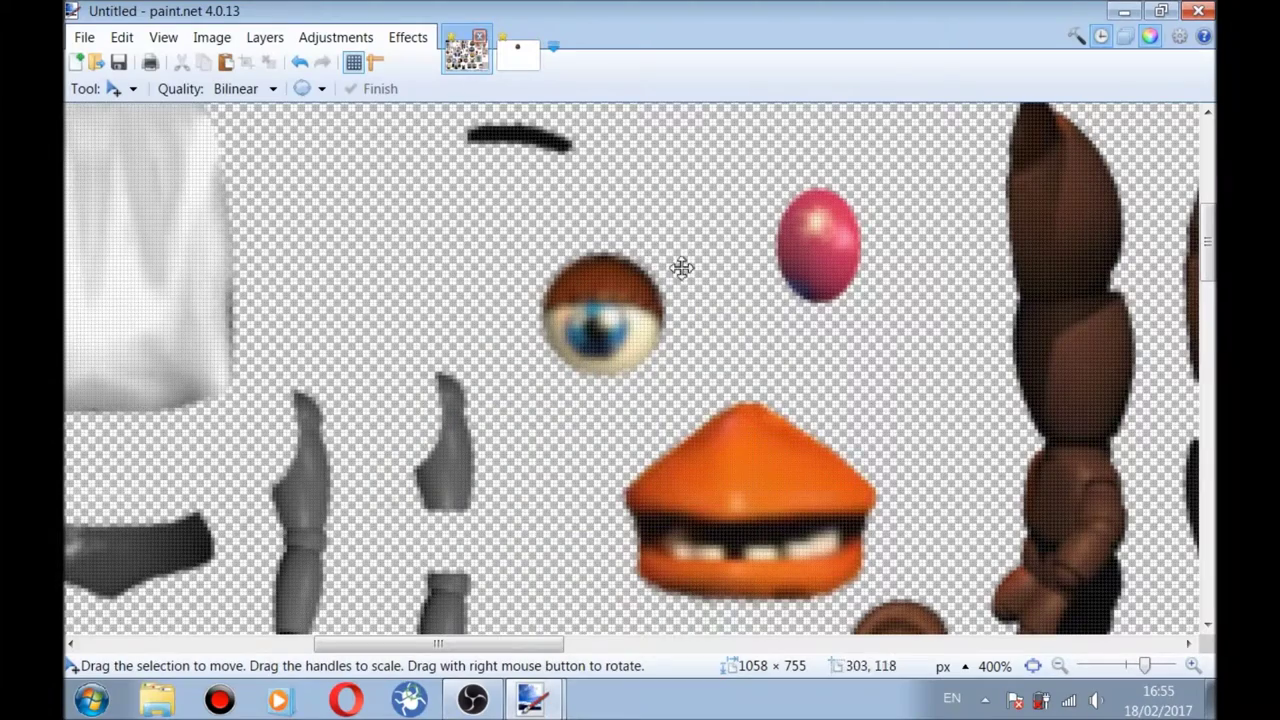
- Scroll to the sheet's top and lasso around the orange-and-black hair tuft
scroll(1208, 230, "up", 2)
scroll(1208, 220, "up", 3)
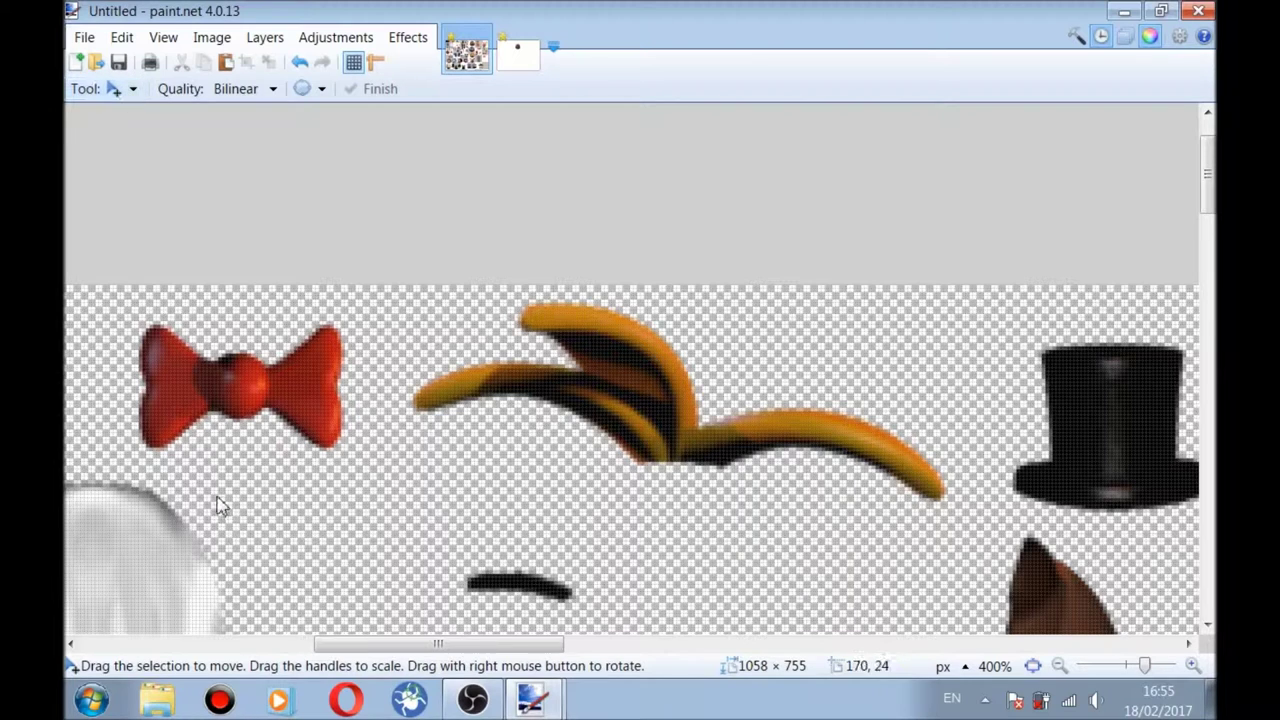
left_click(132, 88)
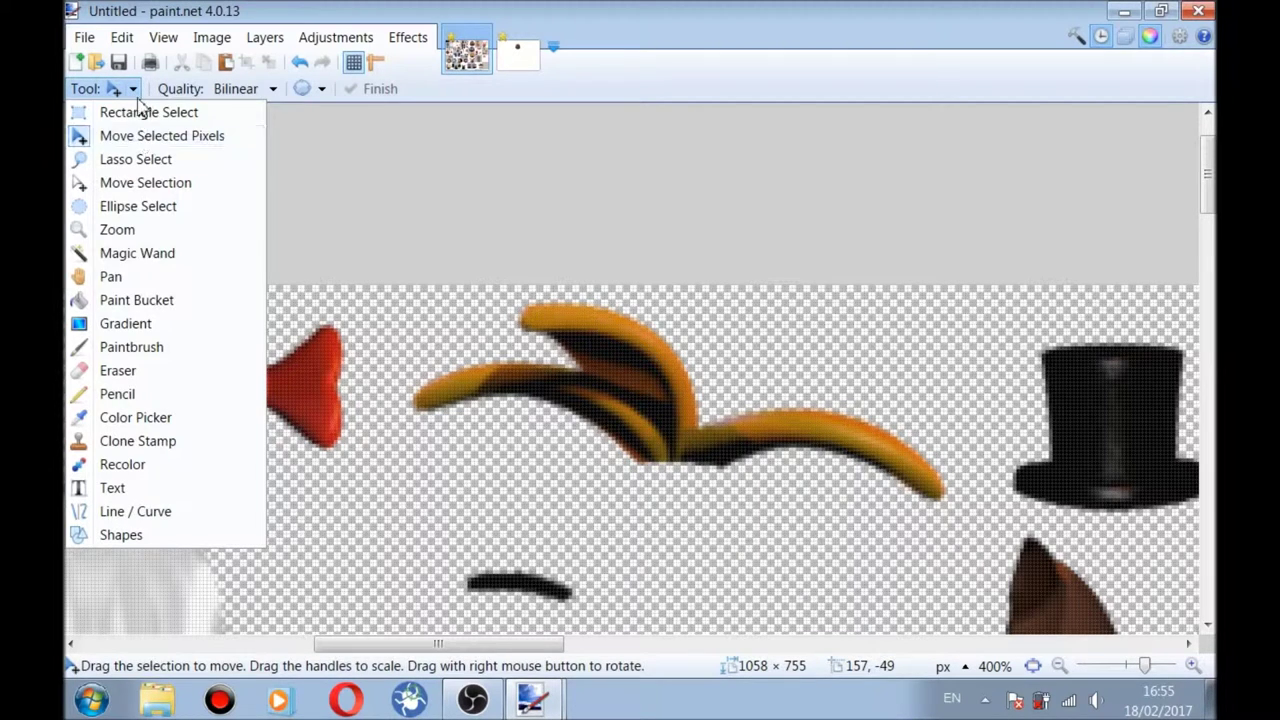
left_click(146, 161)
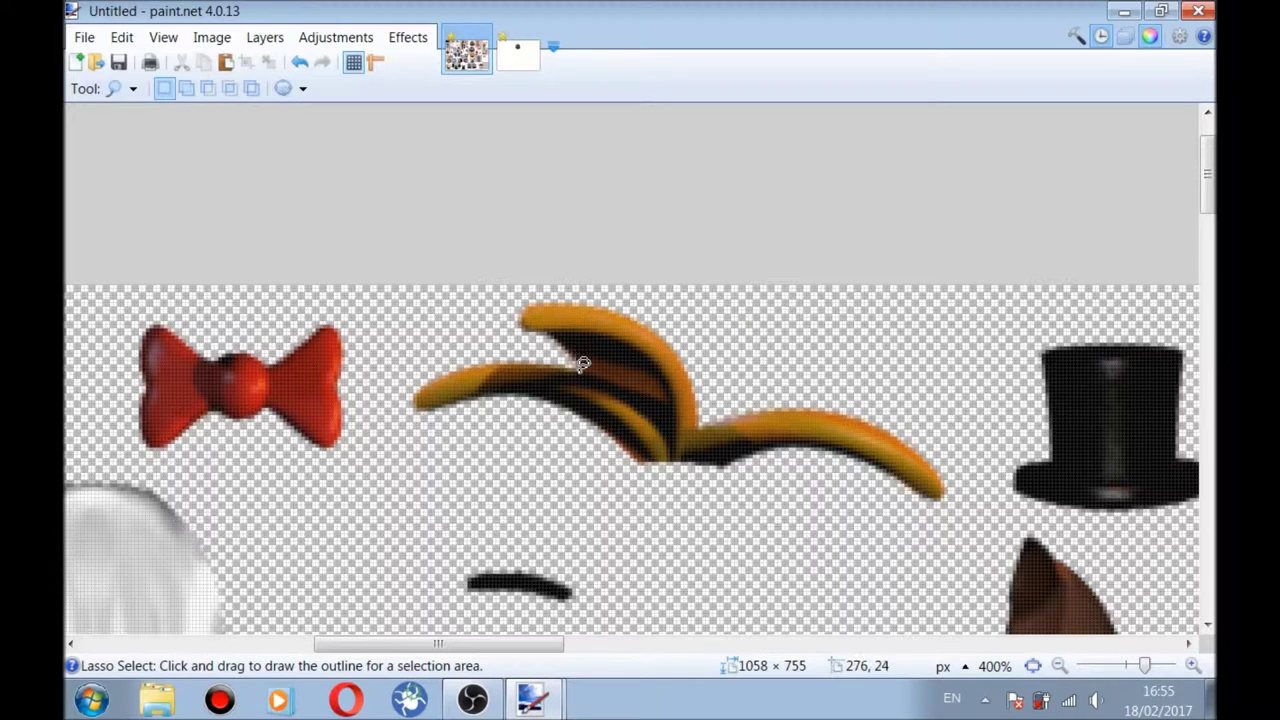
mouse_move(585, 372)
left_mouse_down()
mouse_move(561, 336)
mouse_move(510, 318)
mouse_move(523, 297)
mouse_move(626, 312)
mouse_move(634, 342)
mouse_move(683, 353)
mouse_move(700, 436)
mouse_move(744, 412)
mouse_move(848, 422)
mouse_move(940, 465)
mouse_move(948, 511)
mouse_move(904, 483)
left_mouse_up()
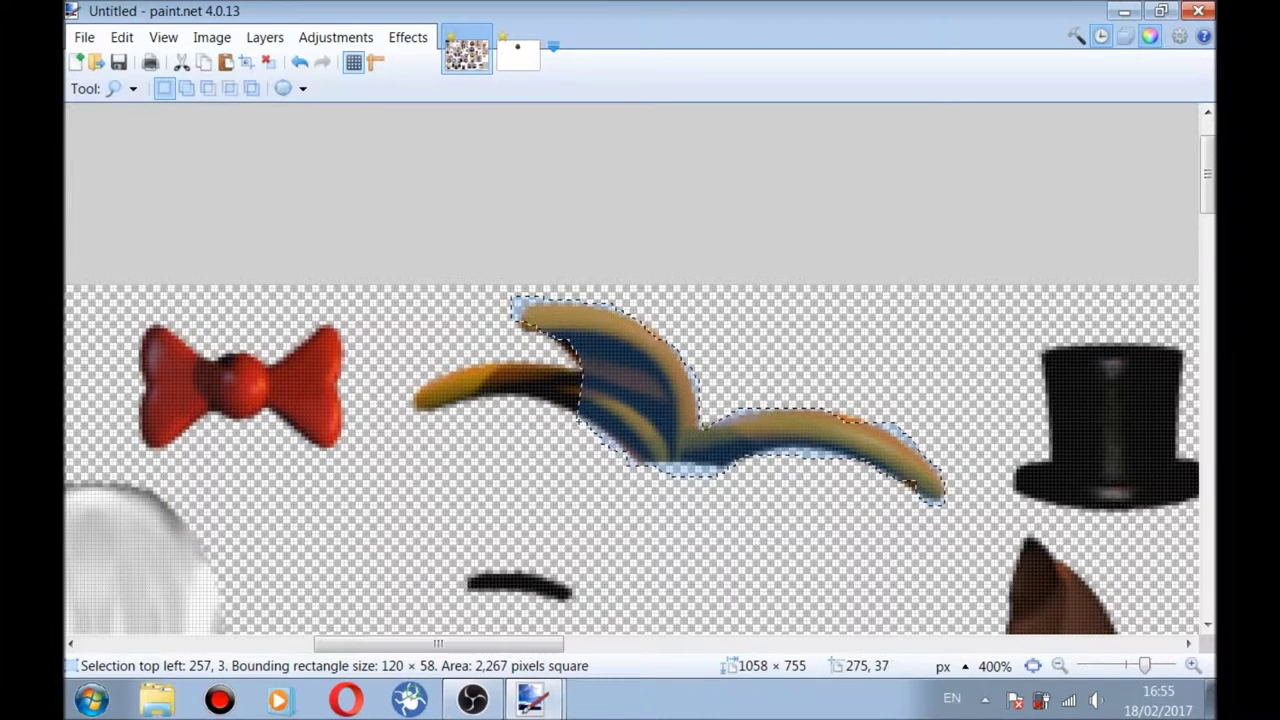
mouse_move(537, 411)
left_mouse_down()
mouse_move(406, 397)
mouse_move(434, 365)
mouse_move(532, 352)
mouse_move(529, 337)
left_mouse_up()
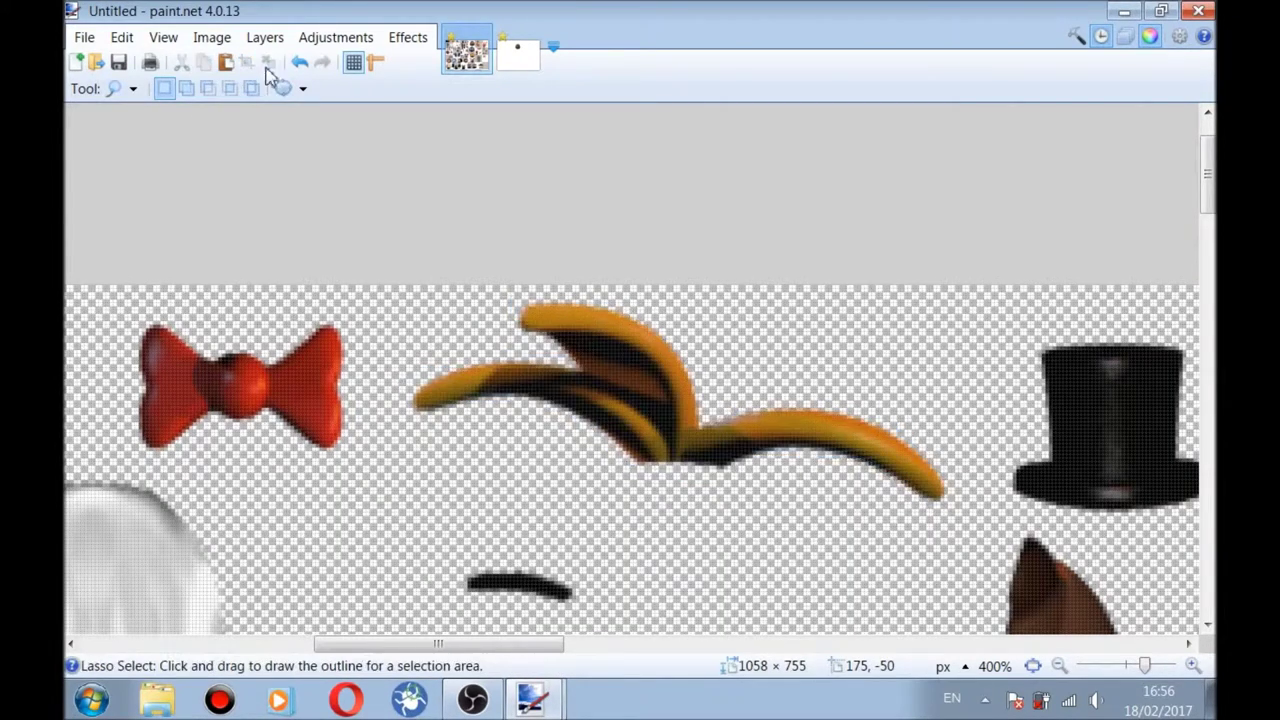
- Paste the hair tuft and move it onto the top of Freddy's head
left_click(520, 56)
key("ctrl+v")
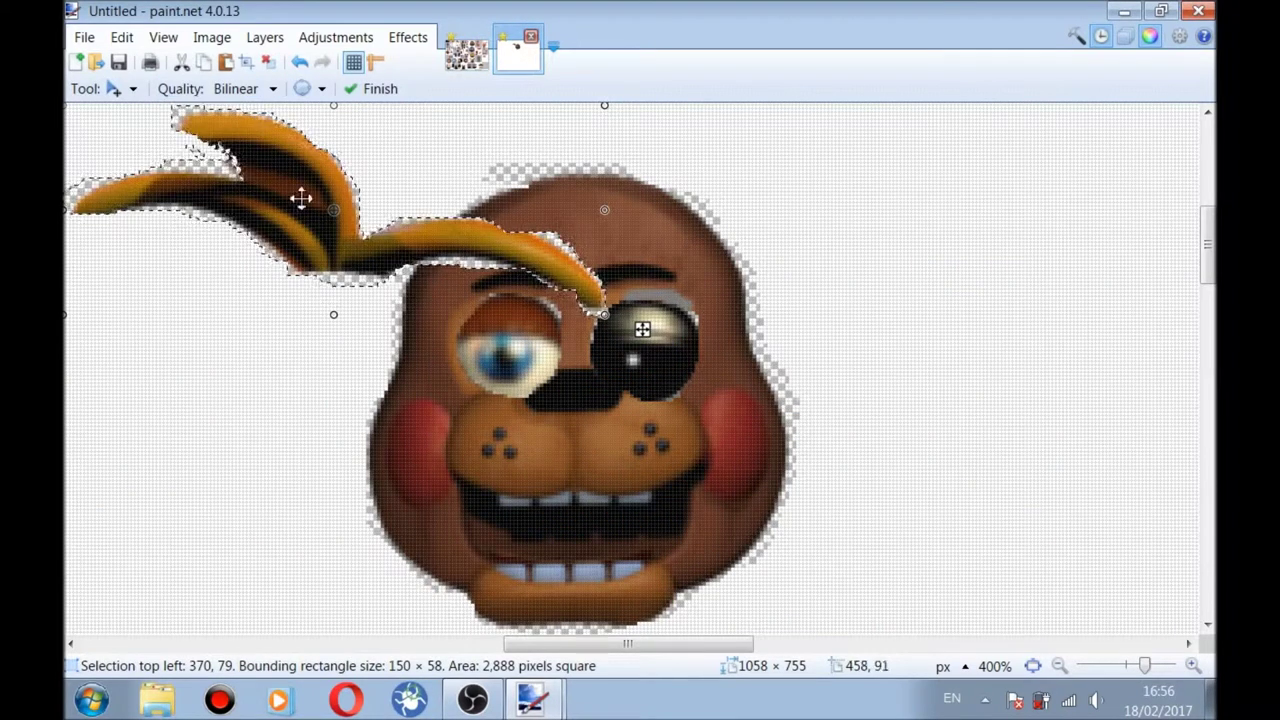
left_click_drag(300, 194, 559, 152)
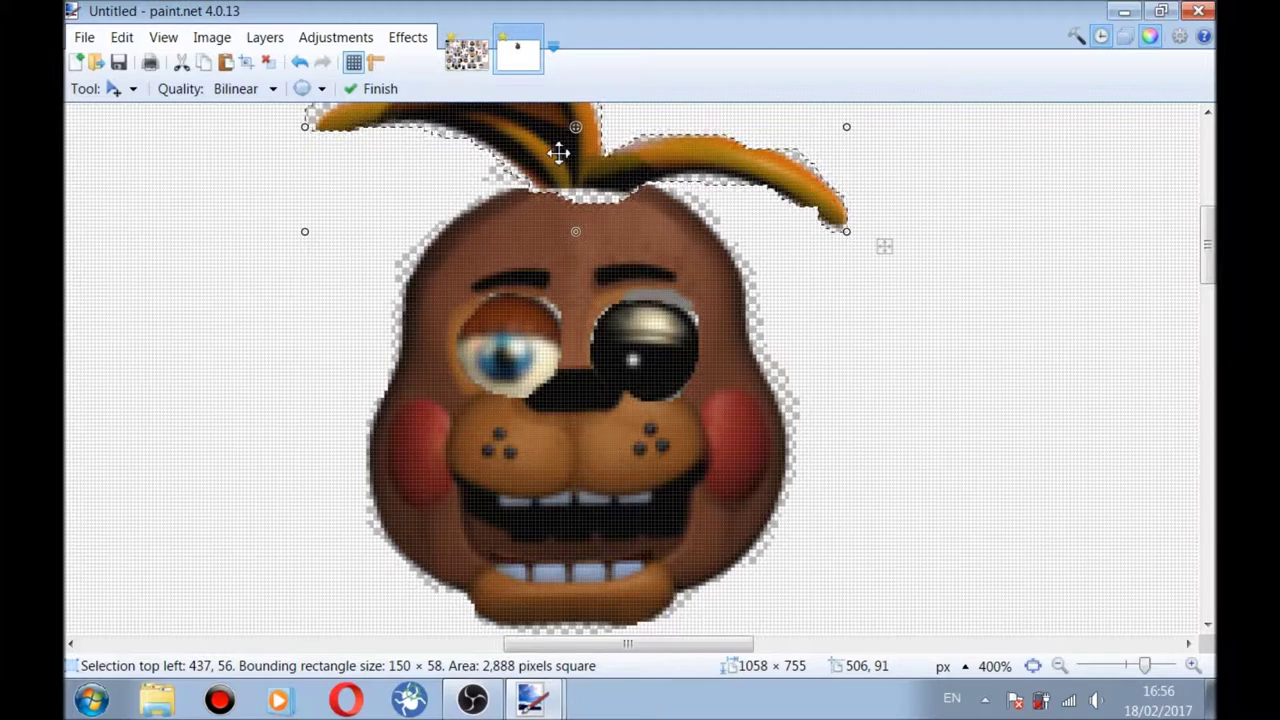
- Recolour the hair with Hue / Saturation: Hue -16, Saturation 97, Lightness -52
left_click(348, 42)
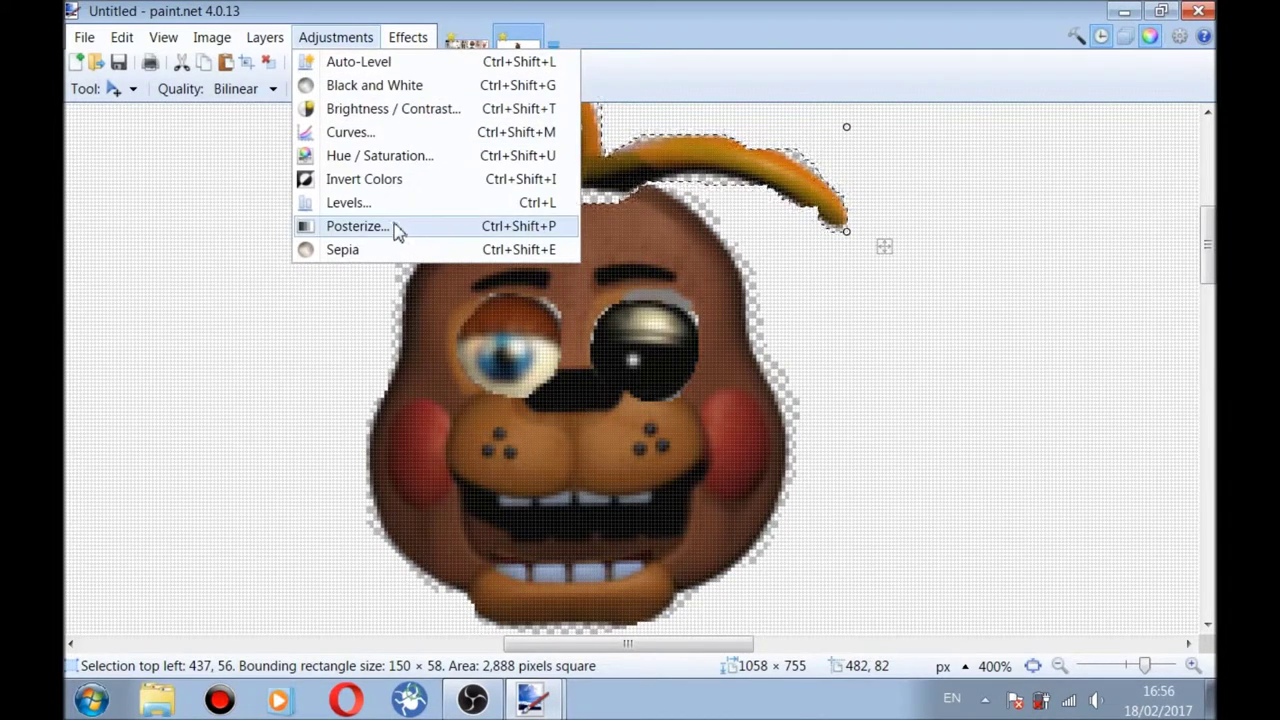
left_click(392, 157)
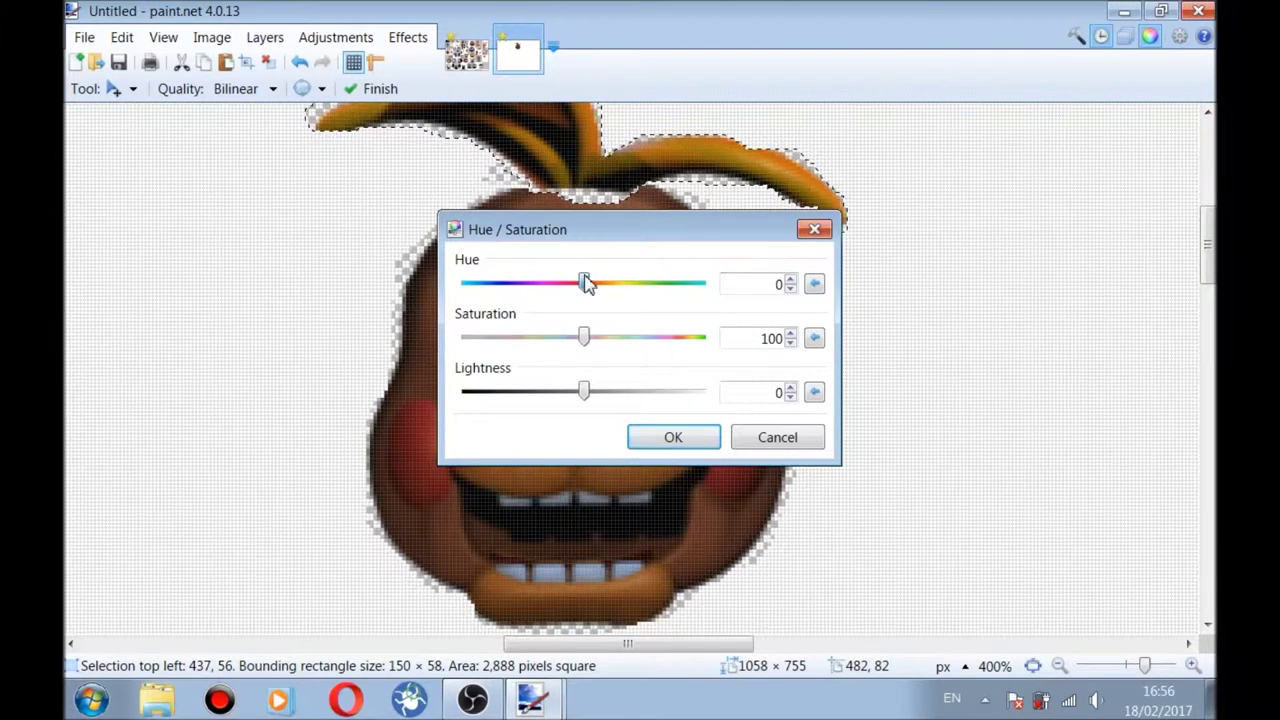
left_click_drag(585, 284, 517, 309)
left_click_drag(597, 340, 484, 369)
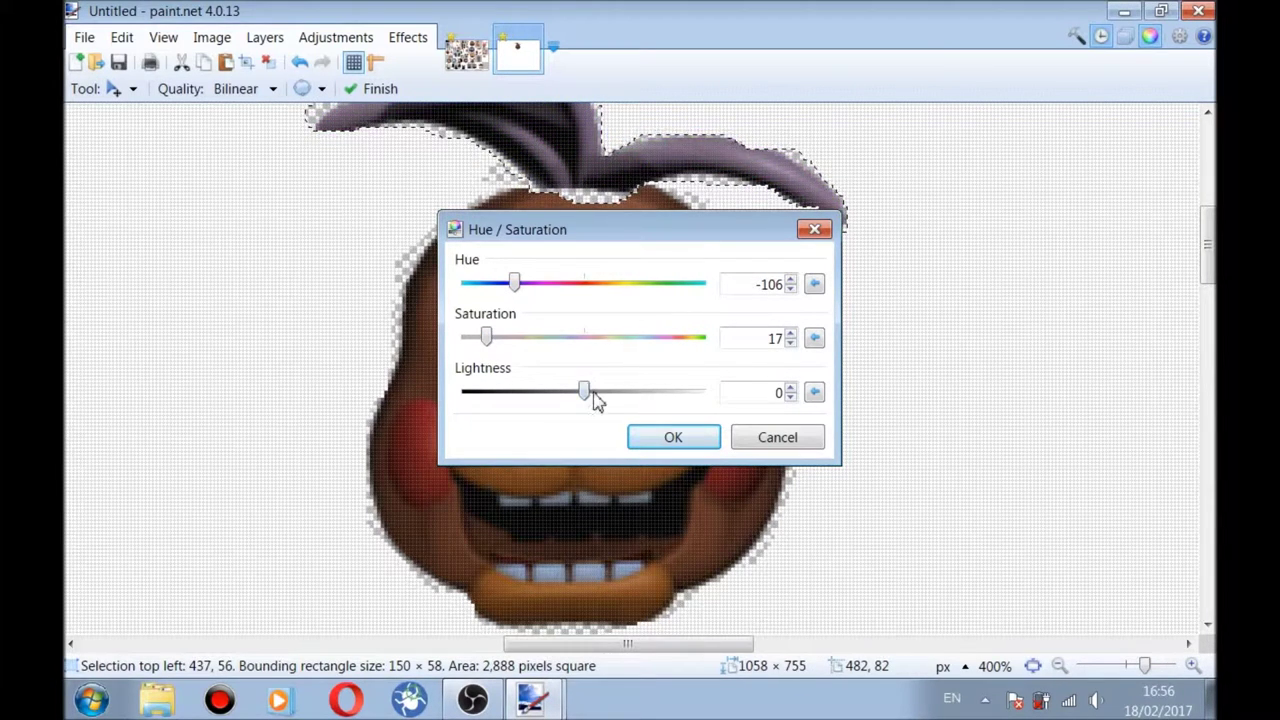
left_click_drag(595, 400, 546, 414)
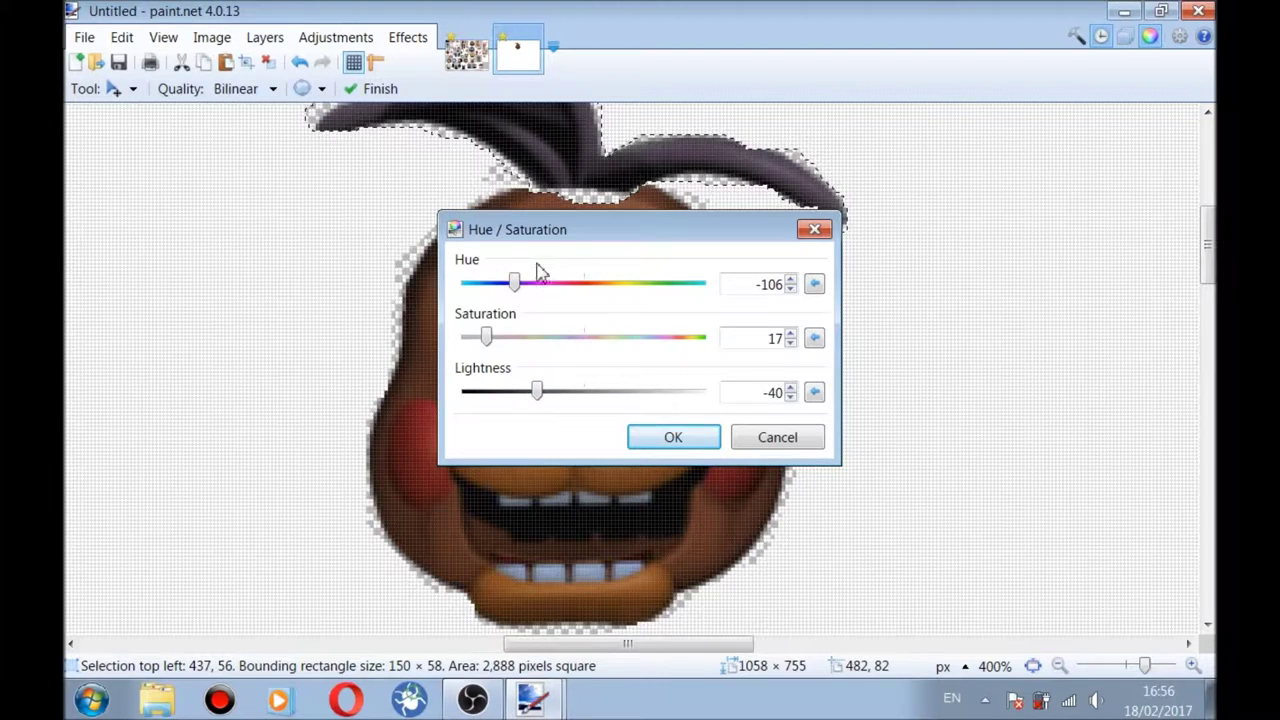
left_click_drag(520, 286, 598, 290)
left_click_drag(537, 392, 595, 395)
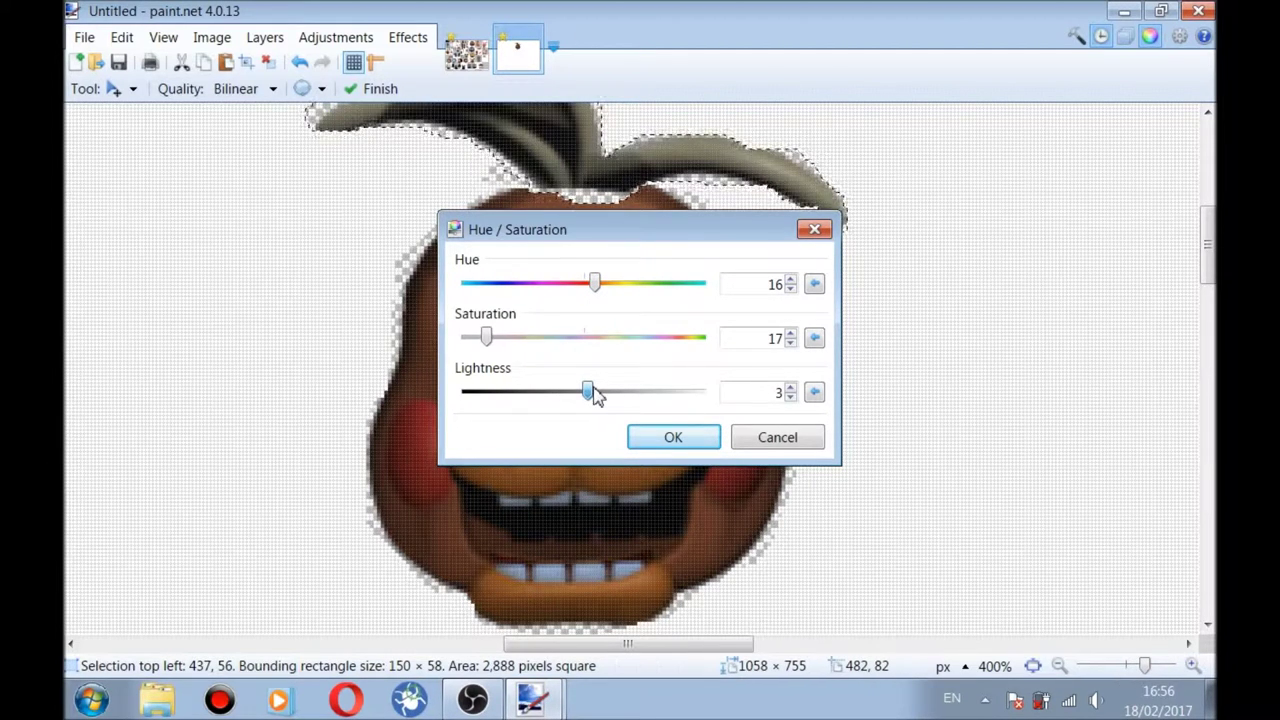
left_click_drag(597, 286, 586, 339)
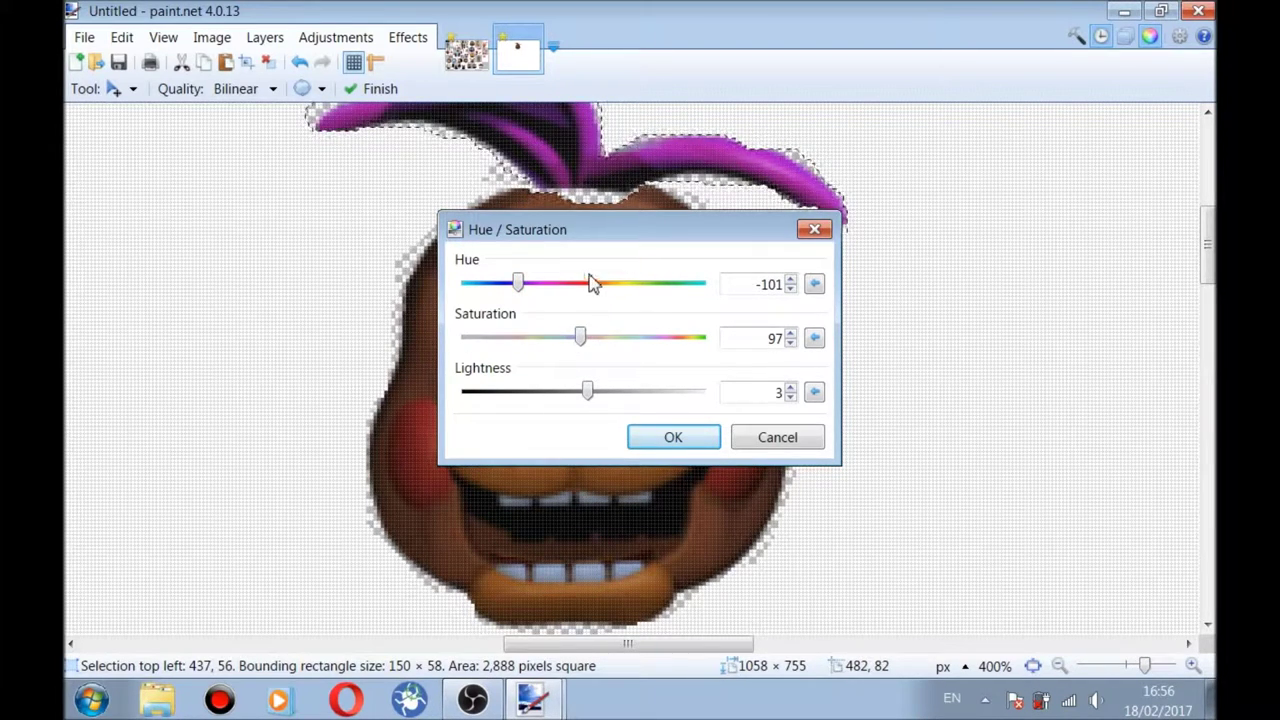
left_click_drag(518, 289, 572, 311)
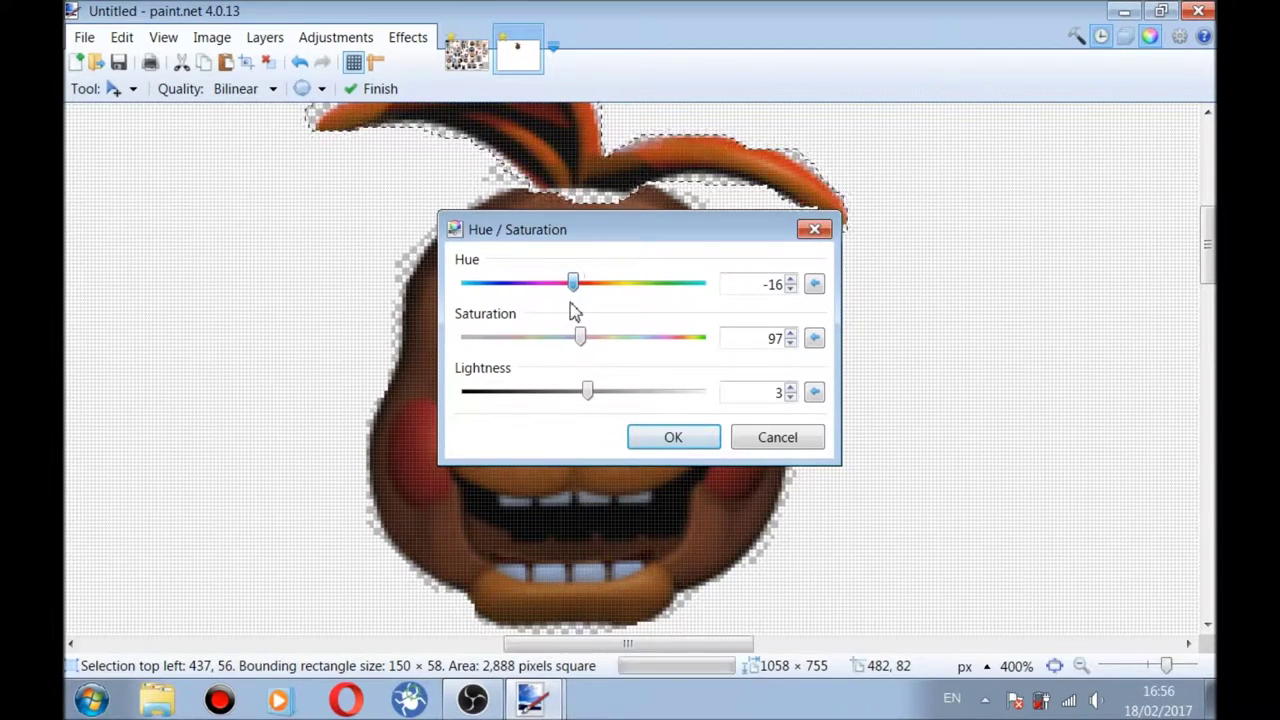
left_click_drag(590, 396, 533, 398)
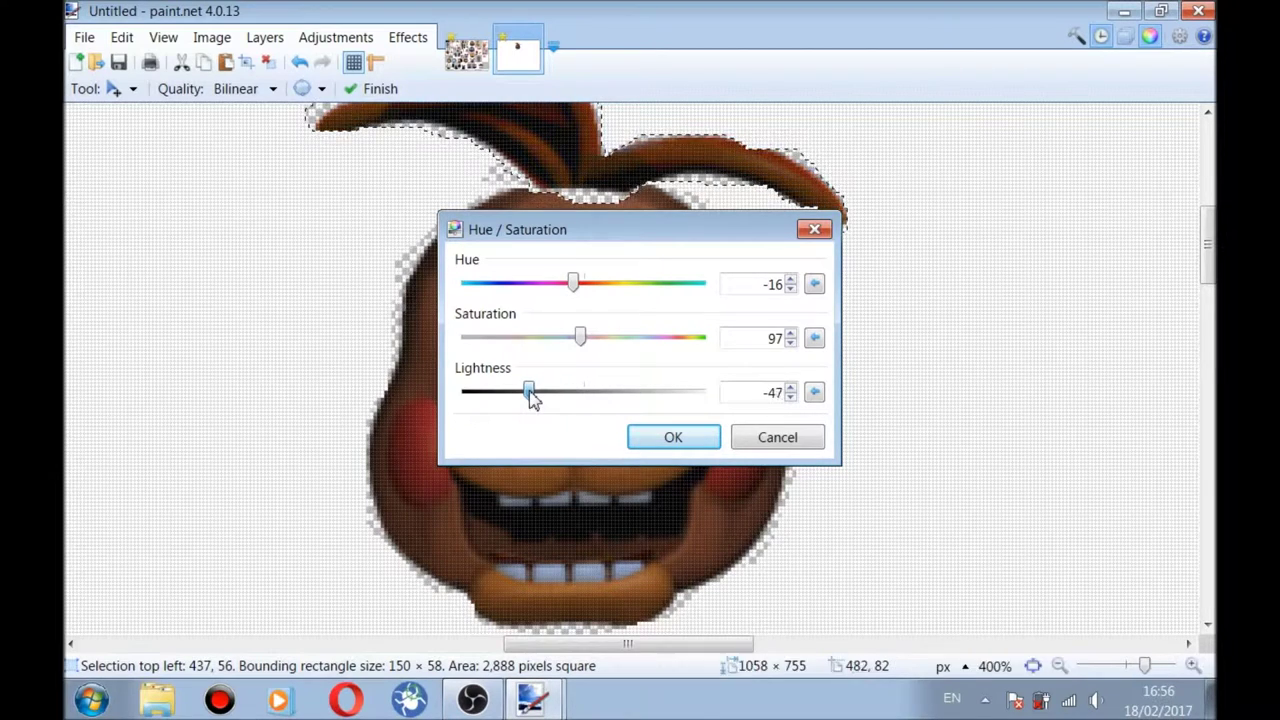
left_click(666, 437)
- Nudge the hair into place, deselect it, and select the Paintbrush
left_click_drag(598, 172, 594, 172)
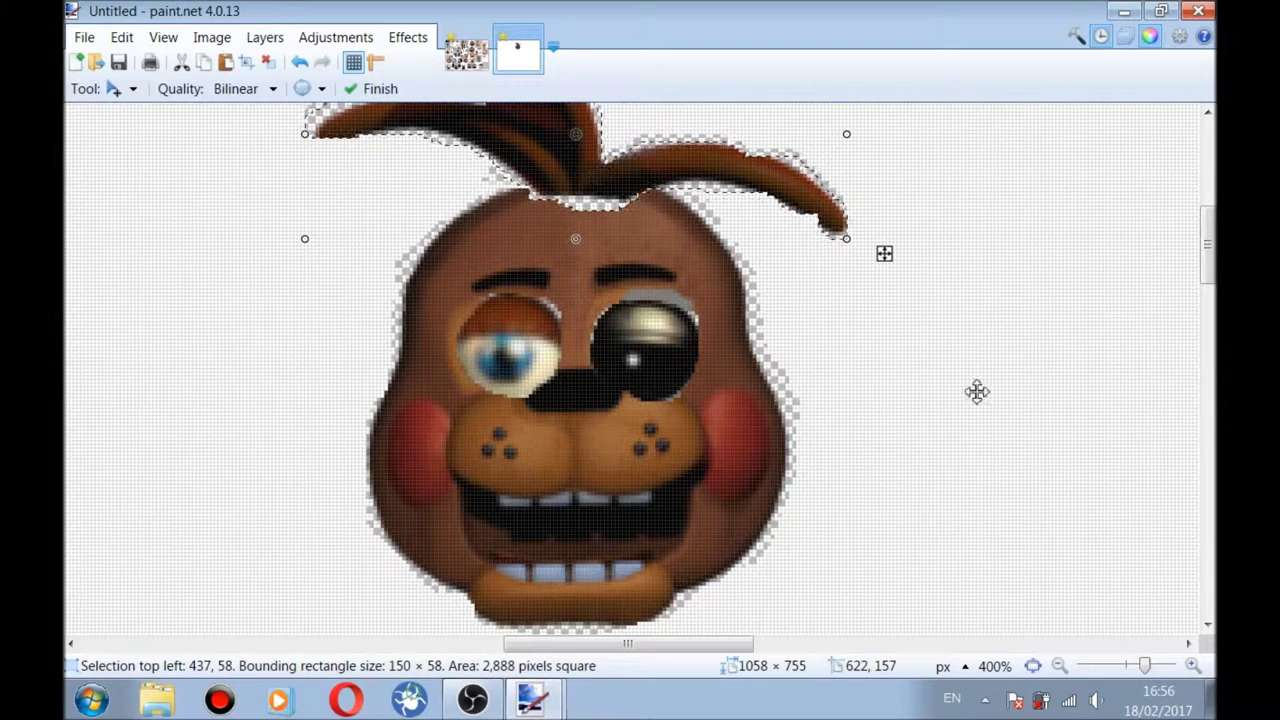
mouse_move(1145, 666)
left_mouse_down()
mouse_move(1122, 680)
mouse_move(1135, 677)
left_mouse_up()
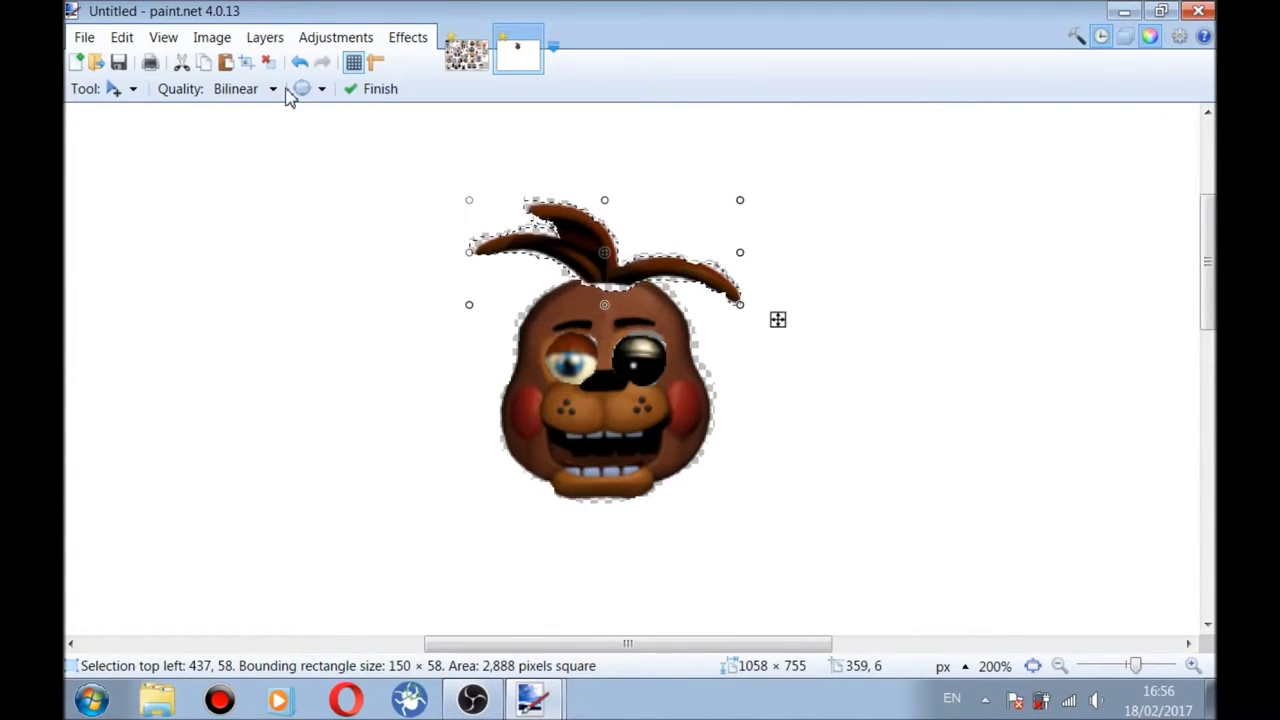
left_click(268, 63)
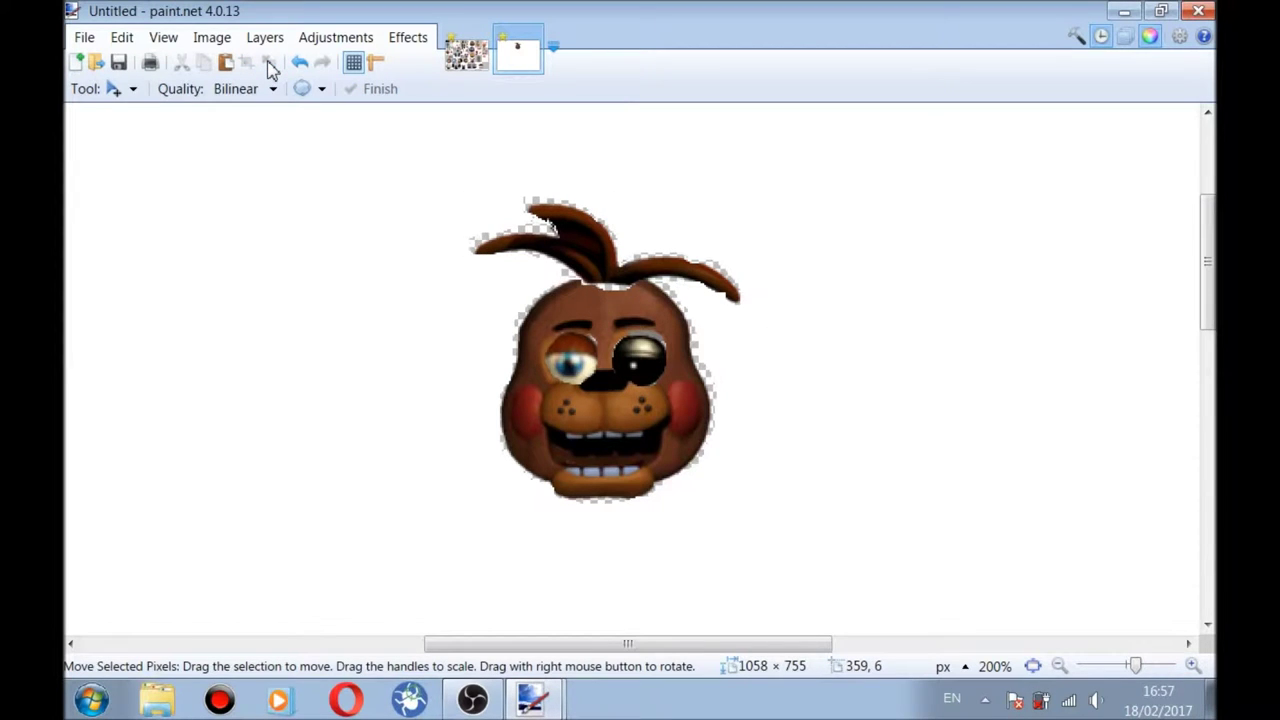
left_click(133, 89)
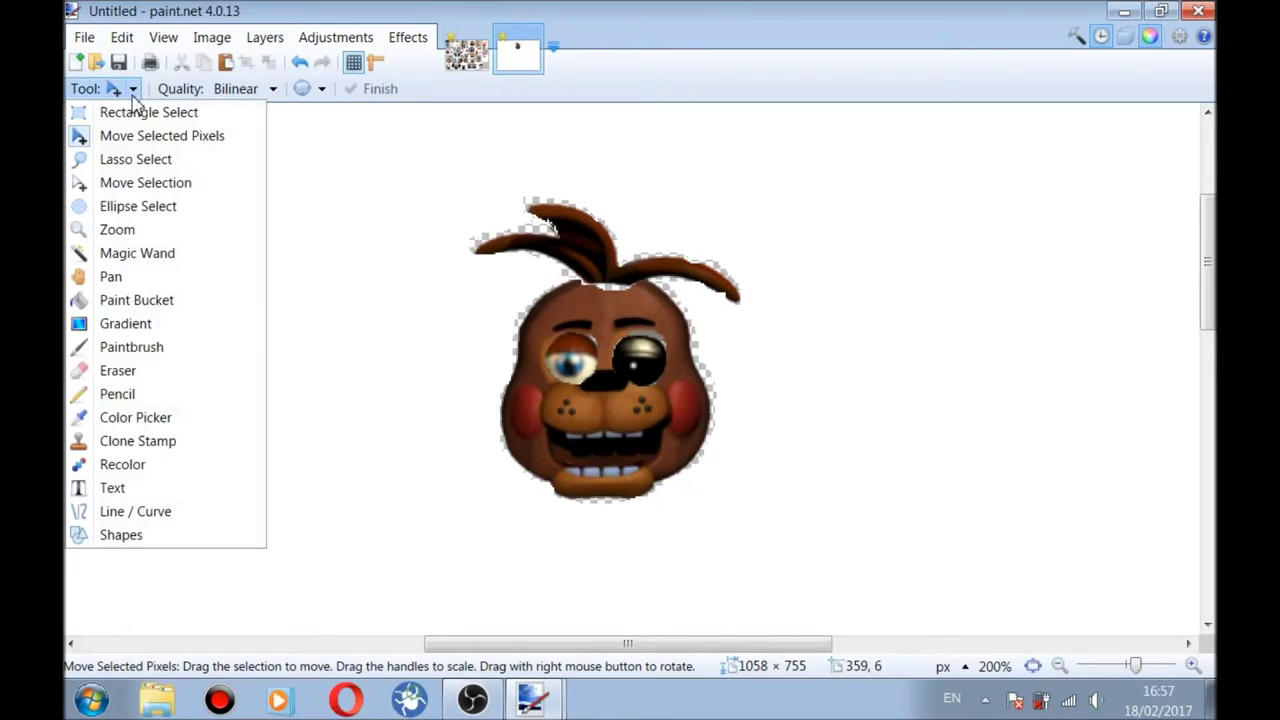
left_click(123, 347)
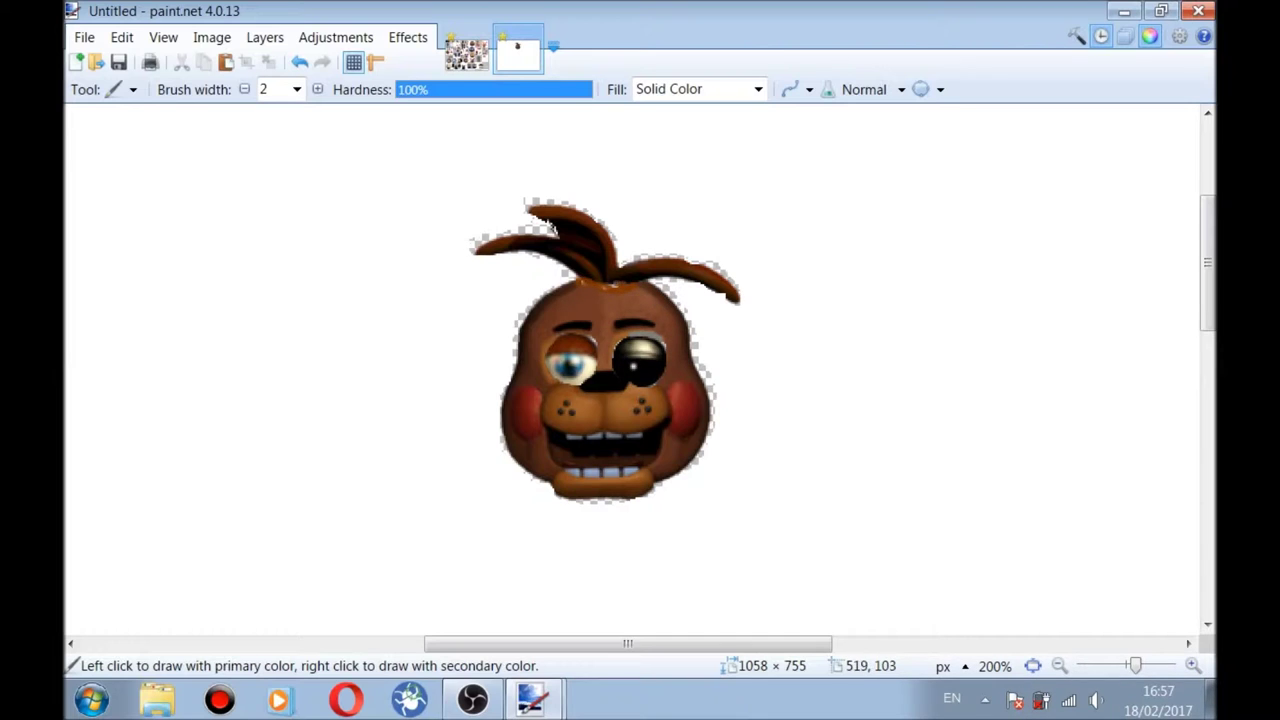
left_click(466, 60)
- Zoom the sprite sheet to show its parts and pick the Lasso Select tool
left_click_drag(1150, 665, 1117, 672)
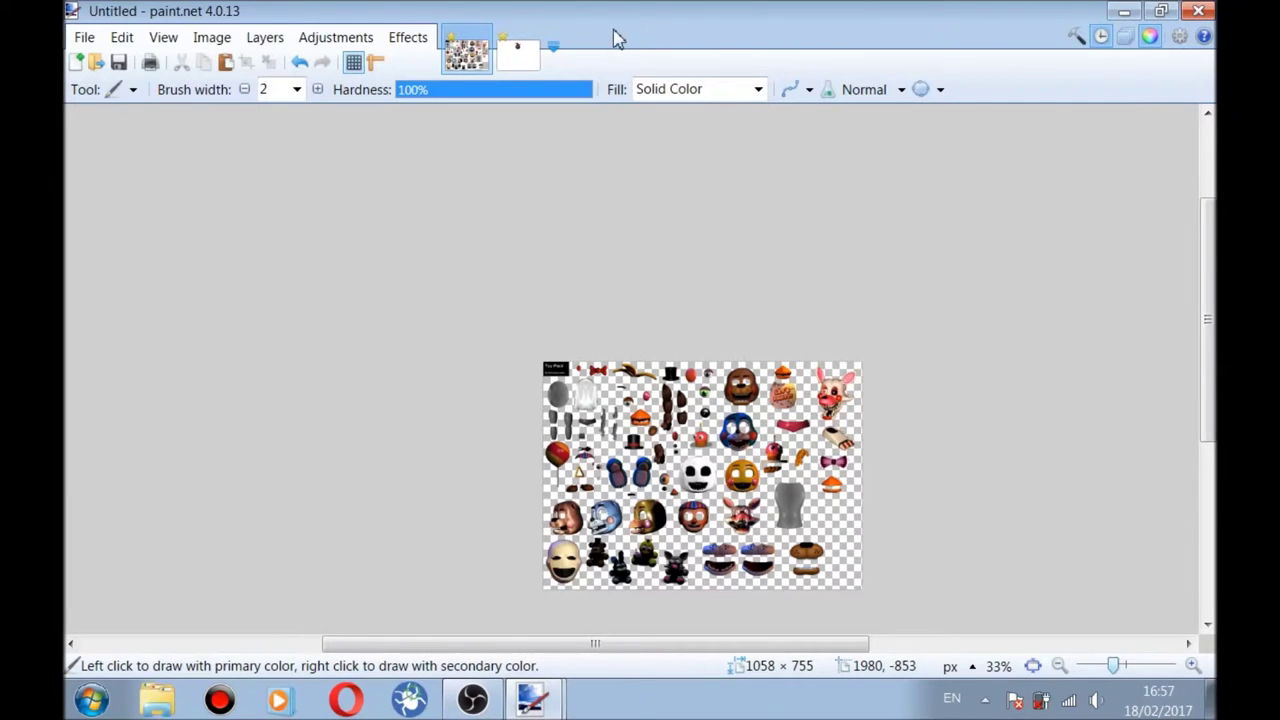
scroll(640, 50, "down", 5)
scroll(680, 70, "up", 4)
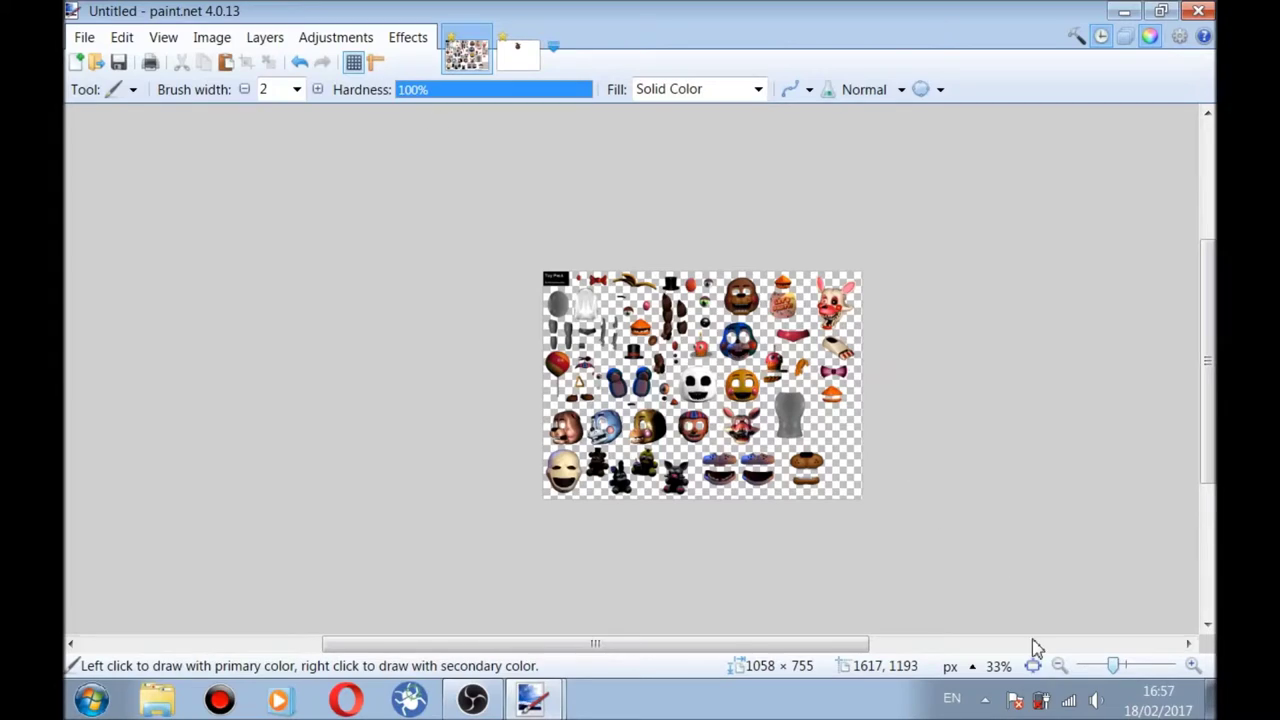
left_click_drag(1117, 668, 1128, 666)
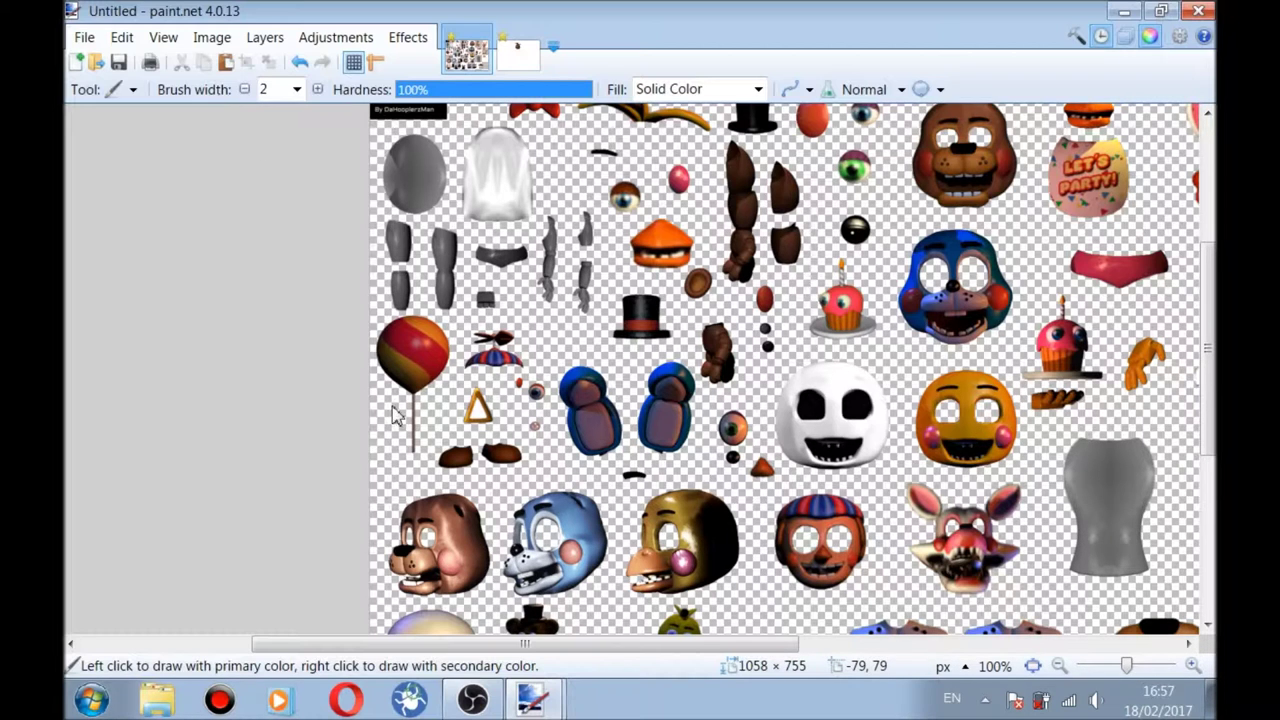
left_click(132, 88)
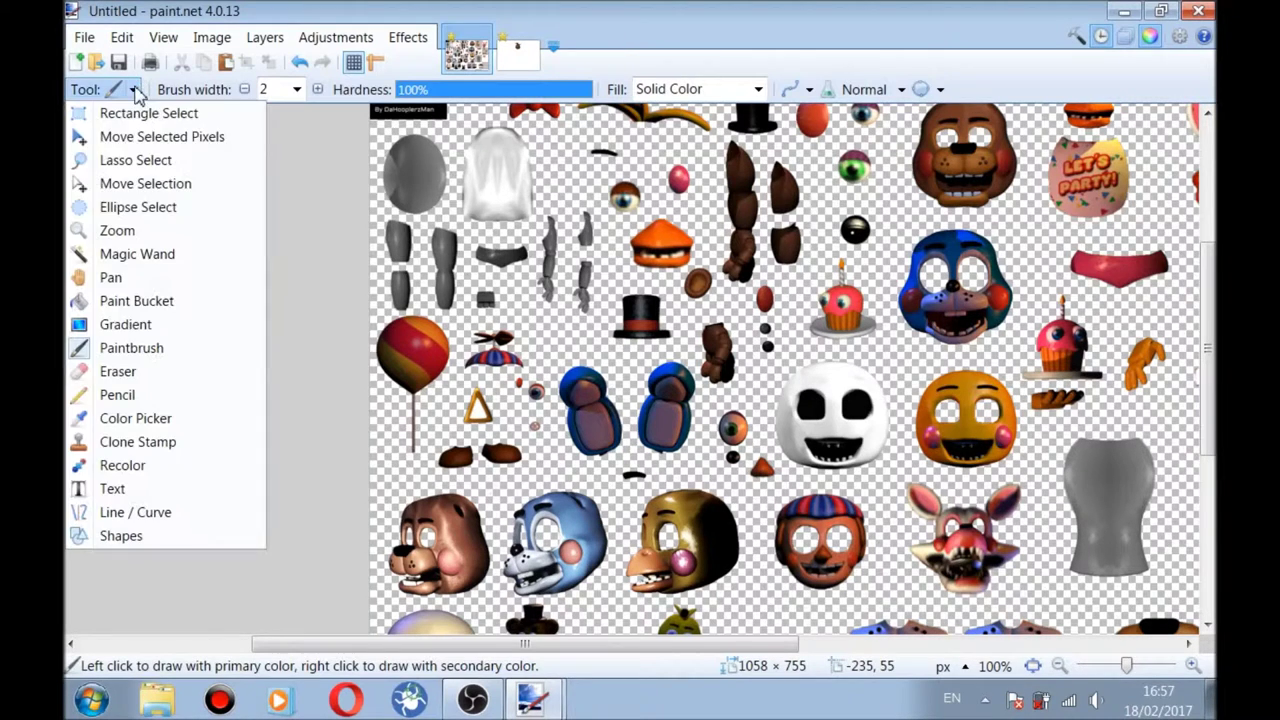
left_click(130, 162)
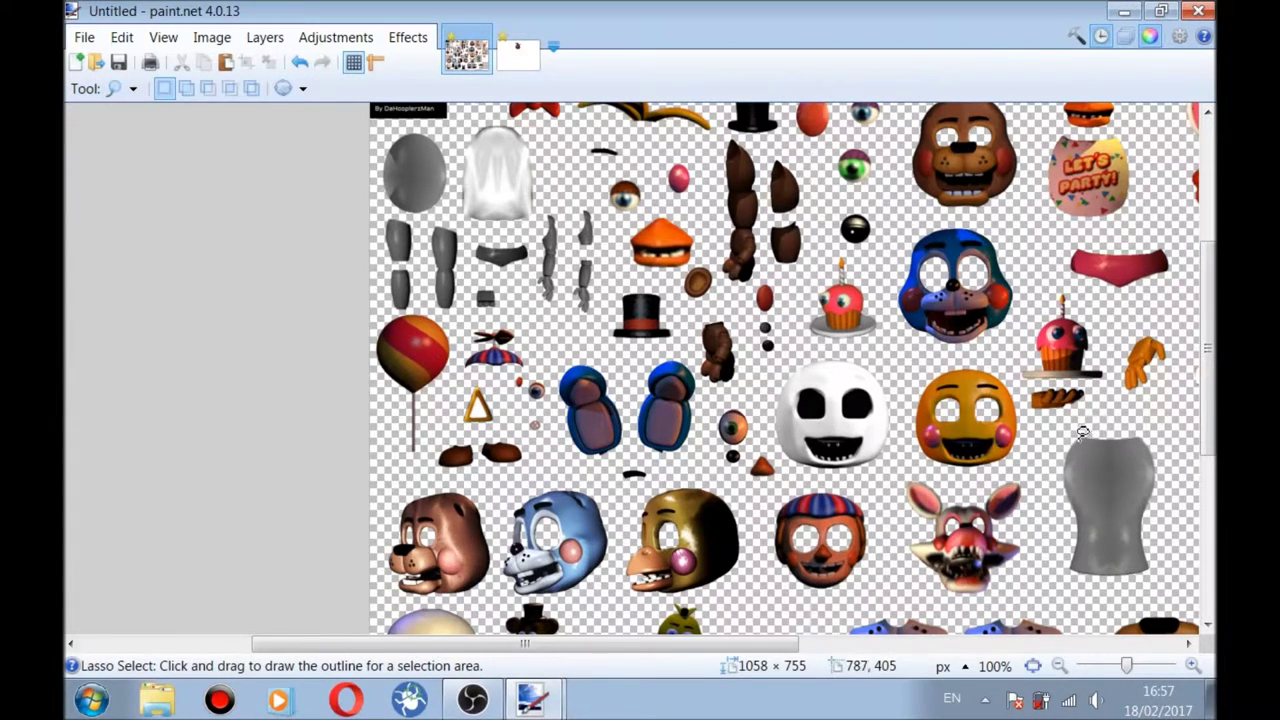
- Outline the sprite sheet's grey torso with the lasso and copy it
mouse_move(1076, 443)
left_mouse_down()
mouse_move(1141, 439)
mouse_move(1151, 455)
mouse_move(1158, 501)
mouse_move(1140, 532)
mouse_move(1146, 561)
mouse_move(1128, 573)
mouse_move(1057, 576)
mouse_move(1058, 444)
mouse_move(1085, 424)
left_mouse_up()
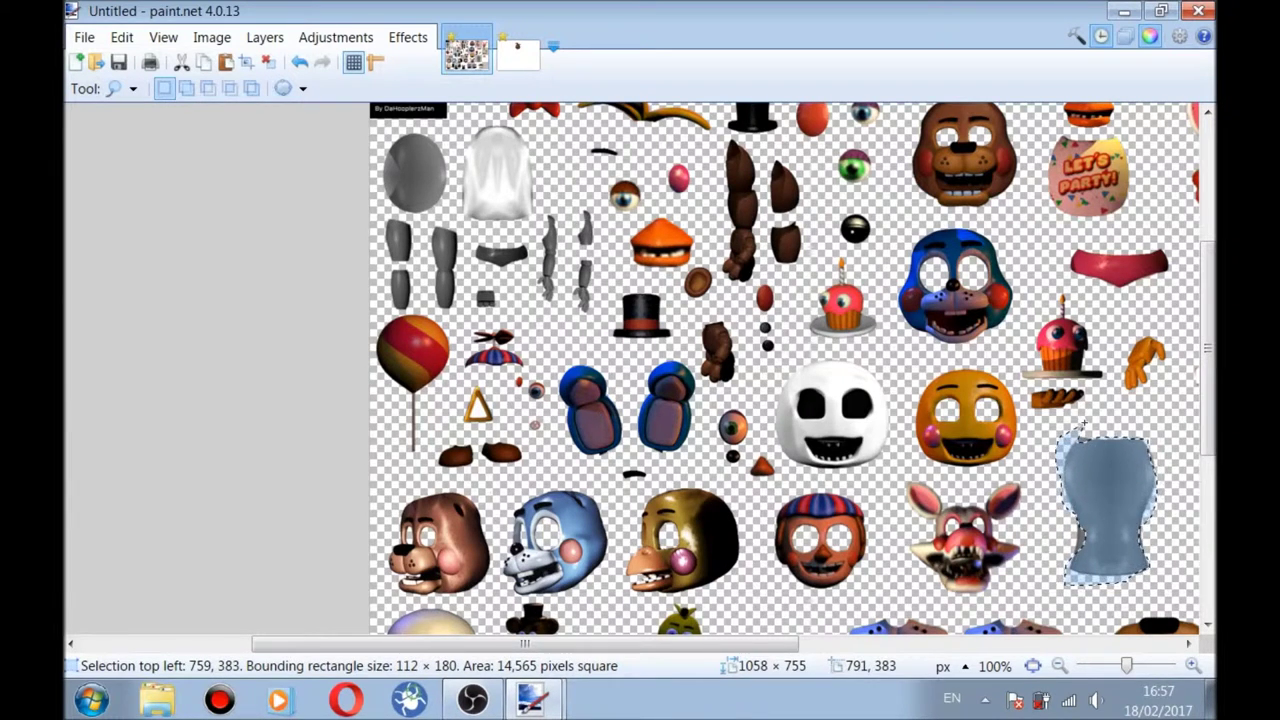
left_click(1096, 460)
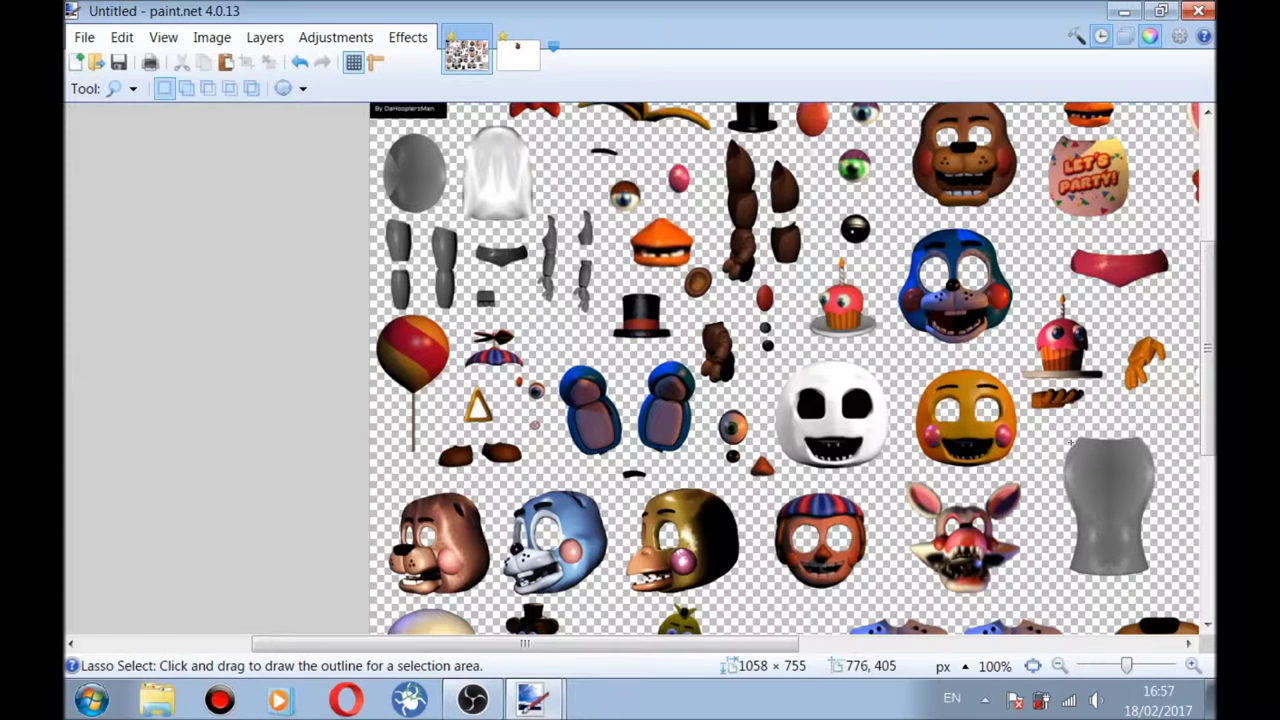
mouse_move(1060, 437)
left_mouse_down()
mouse_move(1150, 437)
mouse_move(1161, 505)
mouse_move(1139, 542)
mouse_move(1154, 574)
mouse_move(1091, 585)
mouse_move(1060, 561)
left_mouse_up()
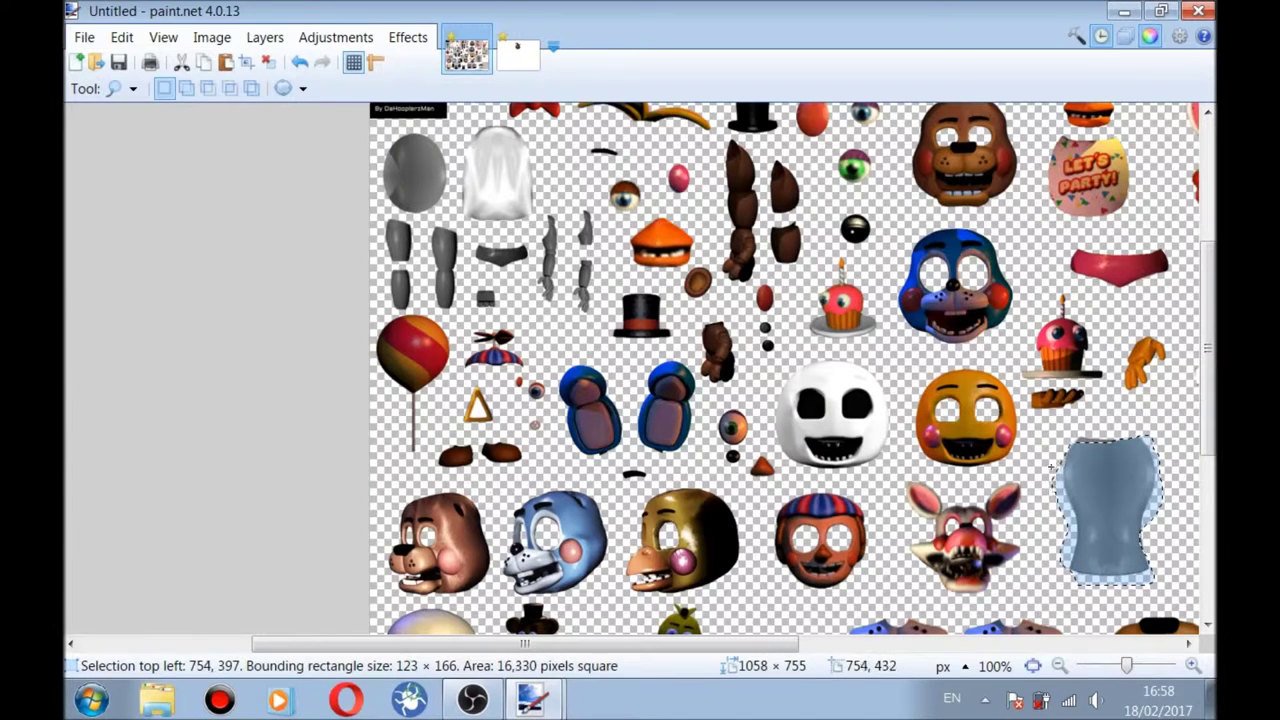
left_click_drag(1062, 425, 1062, 428)
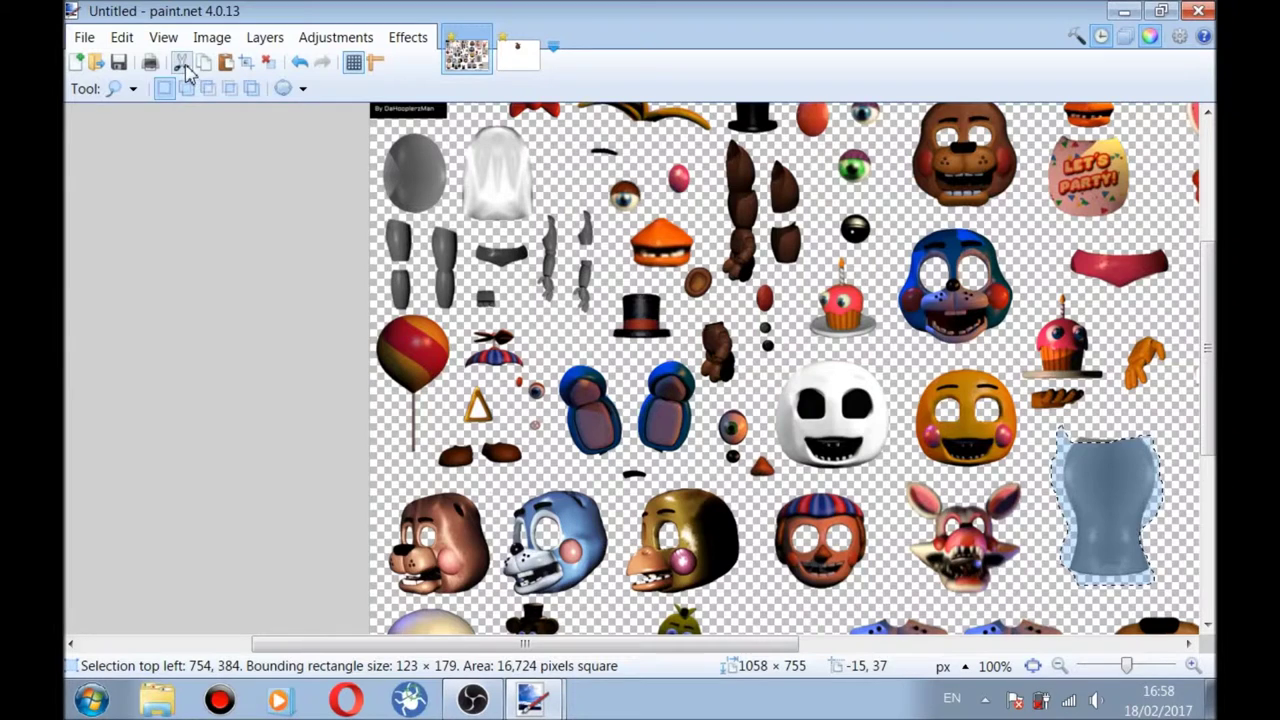
left_click(268, 64)
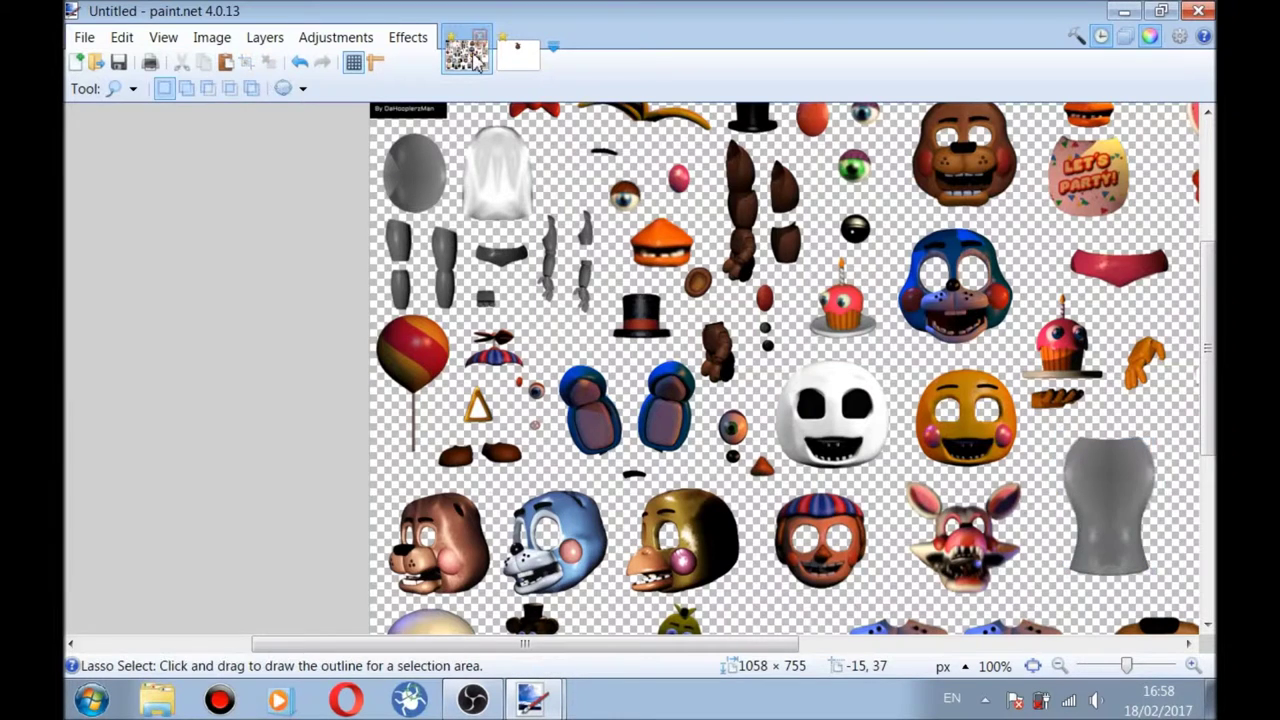
left_click(528, 60)
- Paste the grey torso below Freddy's head, then undo the paste entirely
key("ctrl+v")
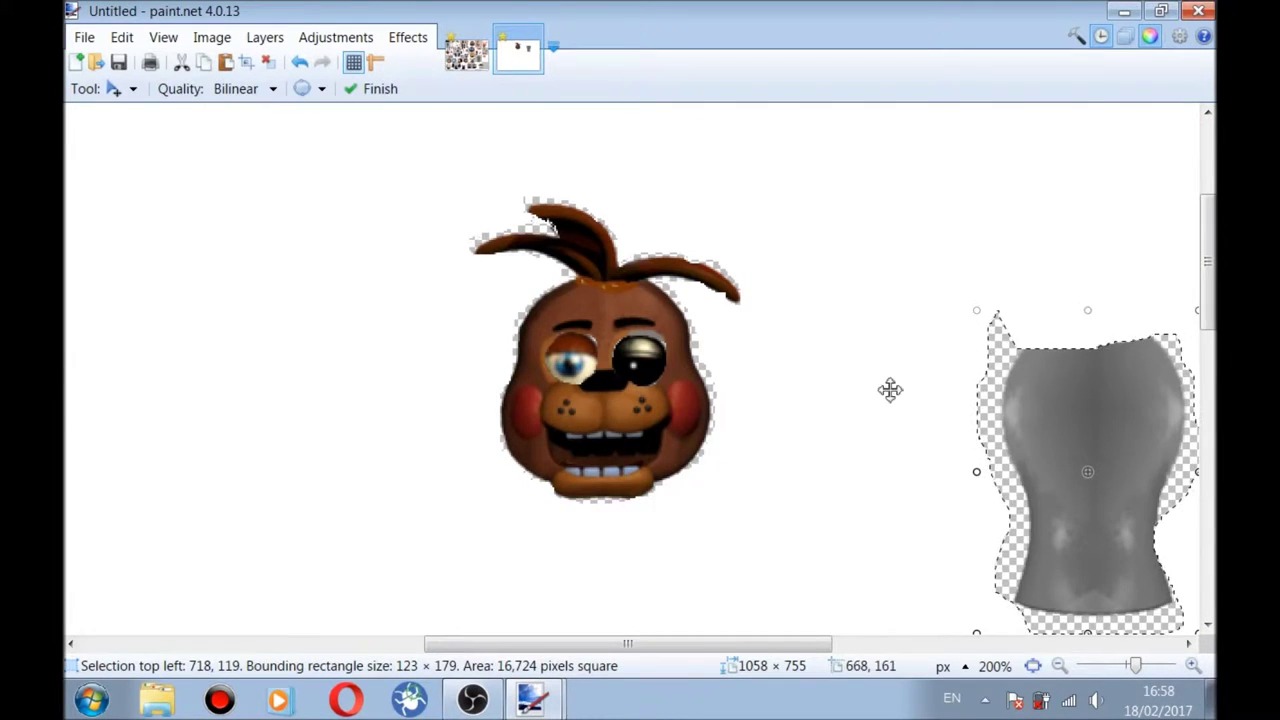
left_click_drag(1074, 452, 635, 592)
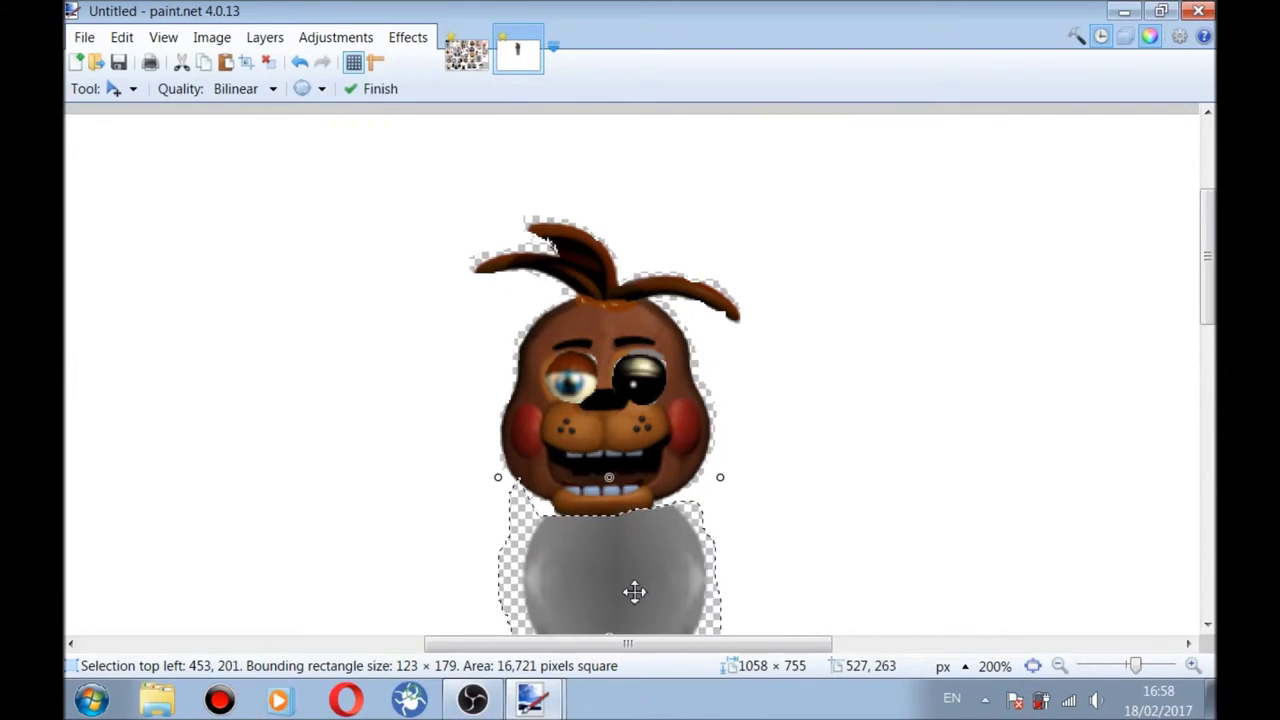
left_click(267, 66)
left_click(297, 65)
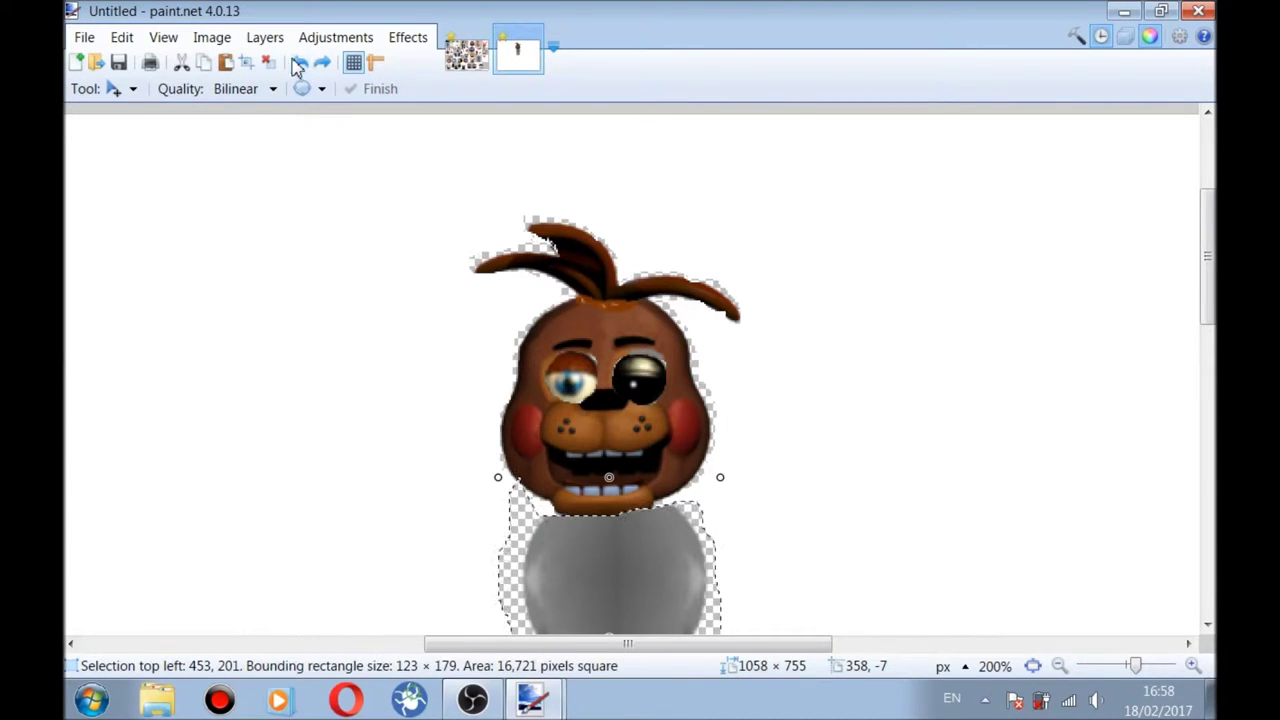
left_click(297, 65)
left_click(297, 65)
left_click(297, 65)
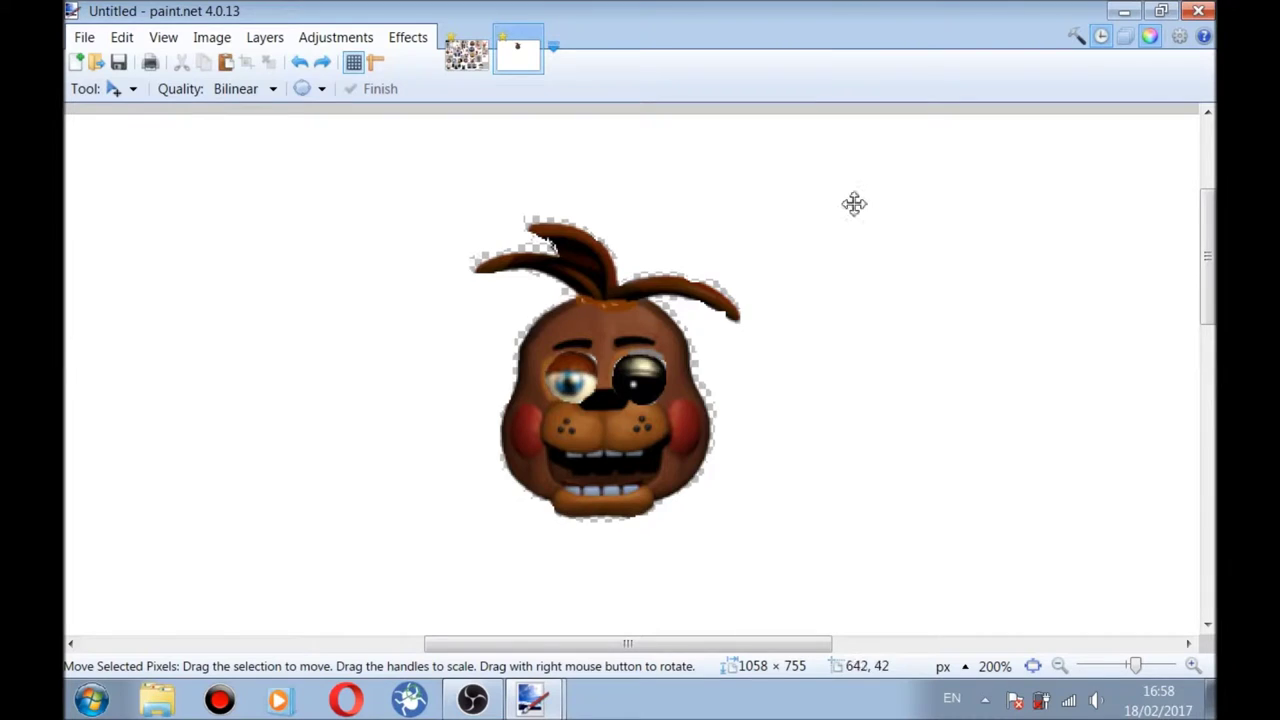
- Zoom to 100% and scroll to show the head and the empty white space below
scroll(1134, 212, "up", 3)
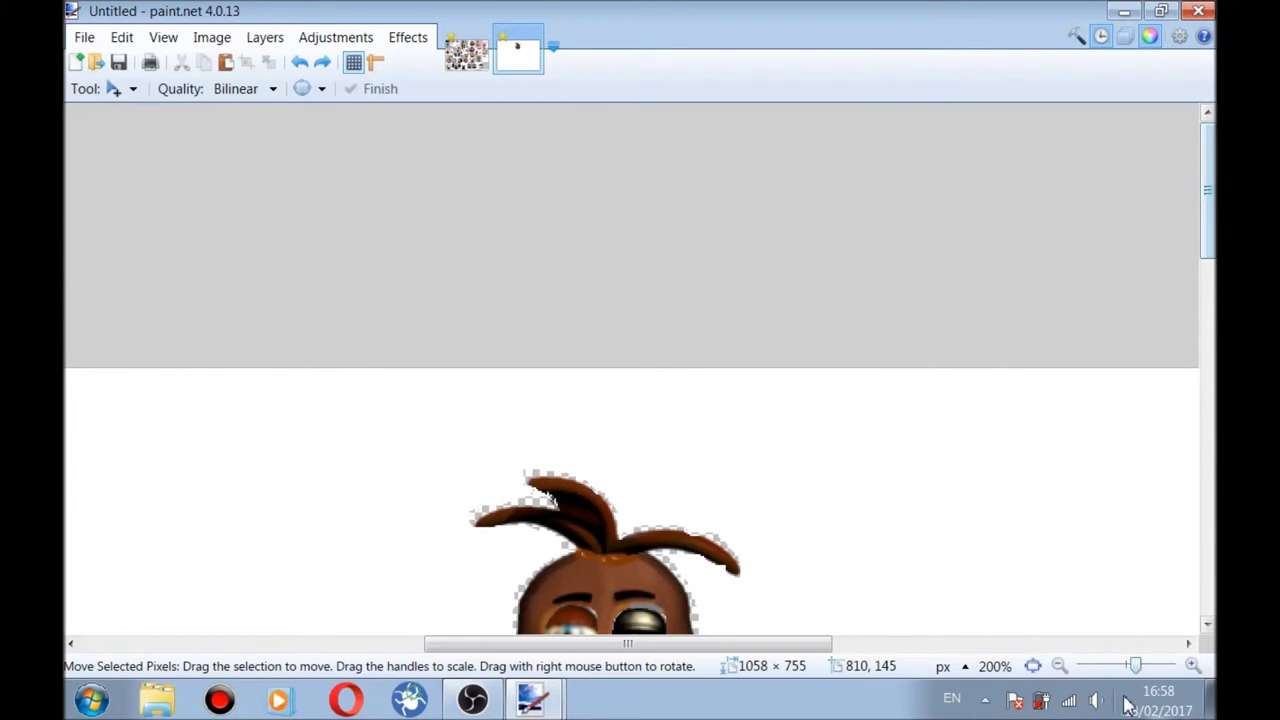
left_click_drag(1136, 665, 1120, 672)
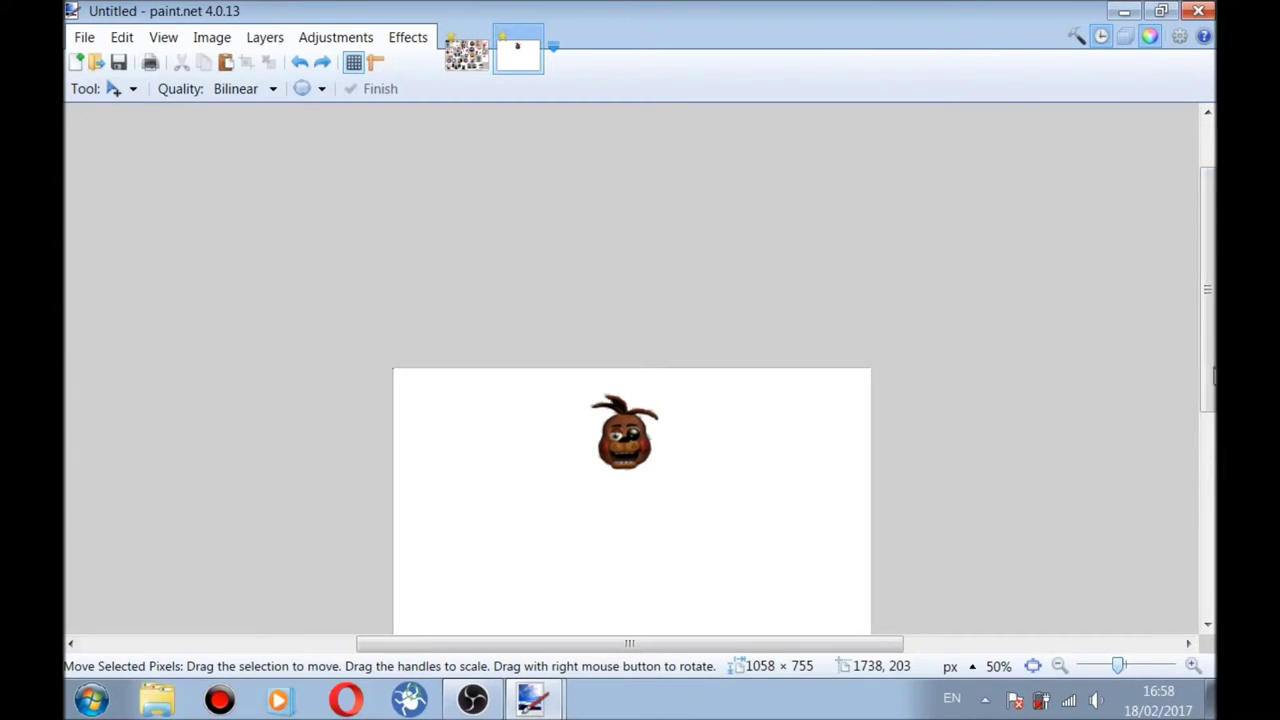
left_click_drag(1208, 290, 1208, 372)
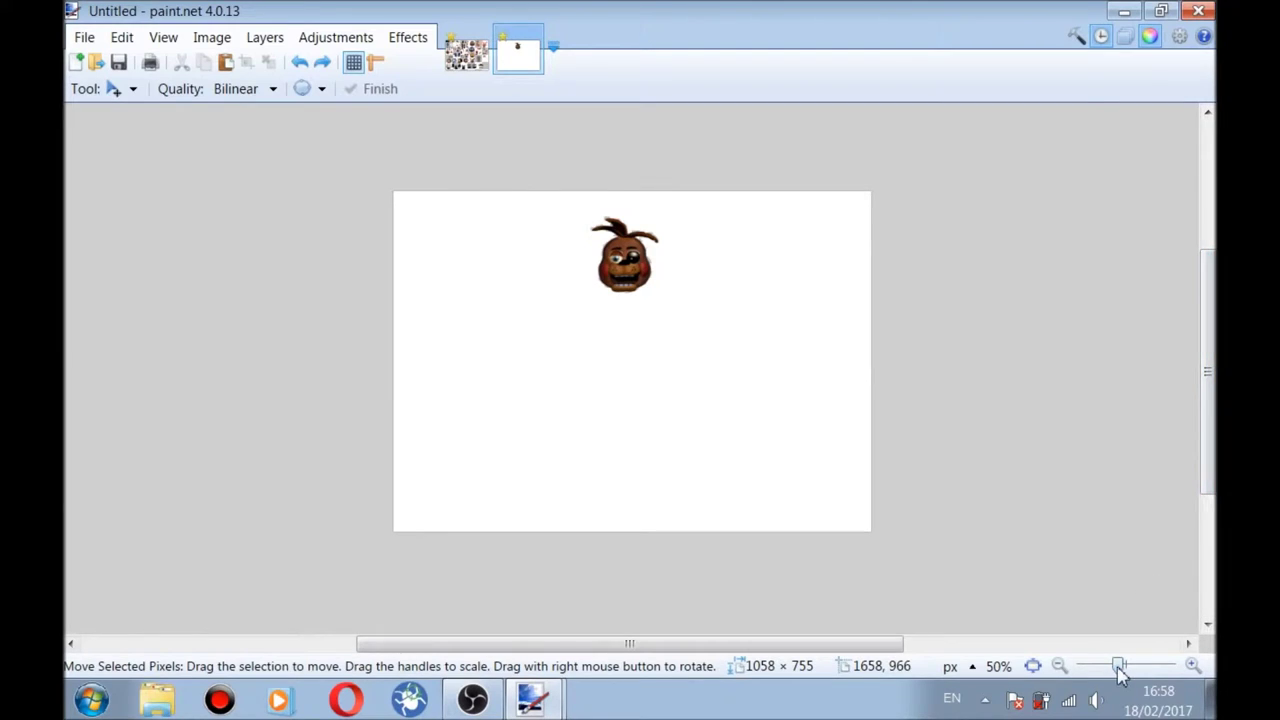
left_click_drag(1120, 672, 1130, 668)
left_click_drag(1208, 378, 1208, 326)
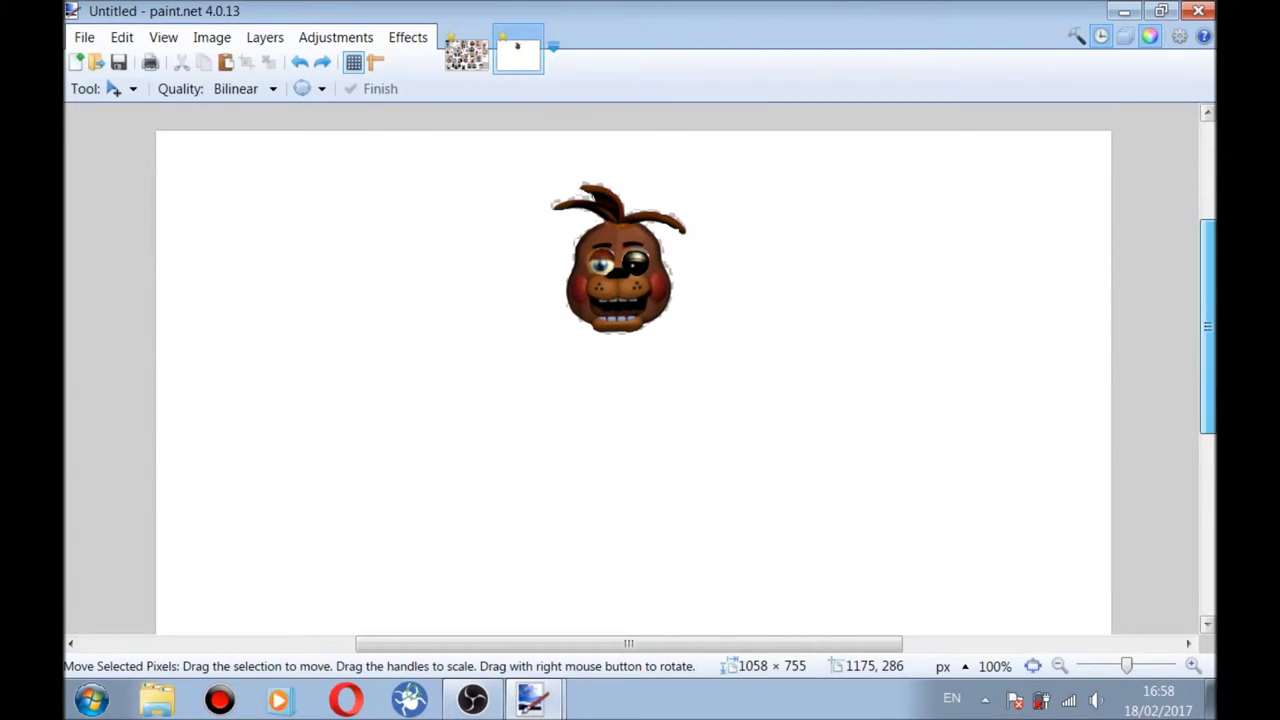
left_click(132, 89)
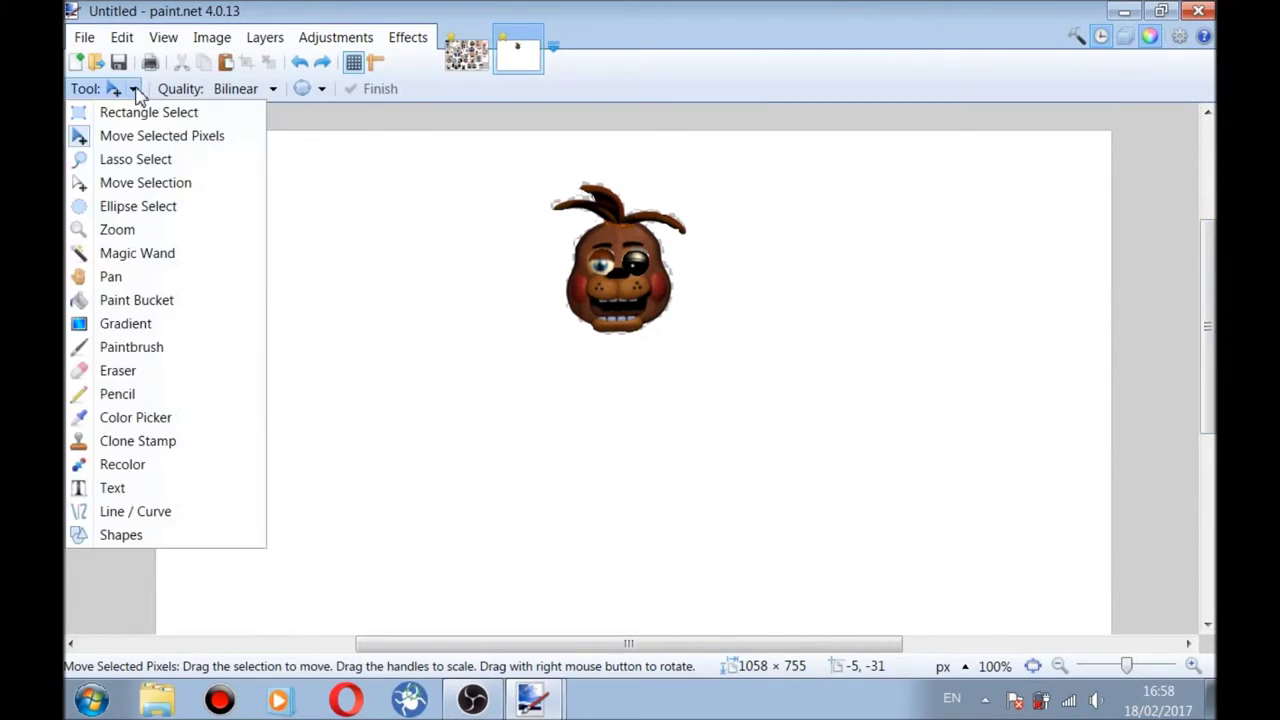
- Paint a large brown body below the head with a 225-wide Paintbrush
left_click(140, 352)
left_click(297, 90)
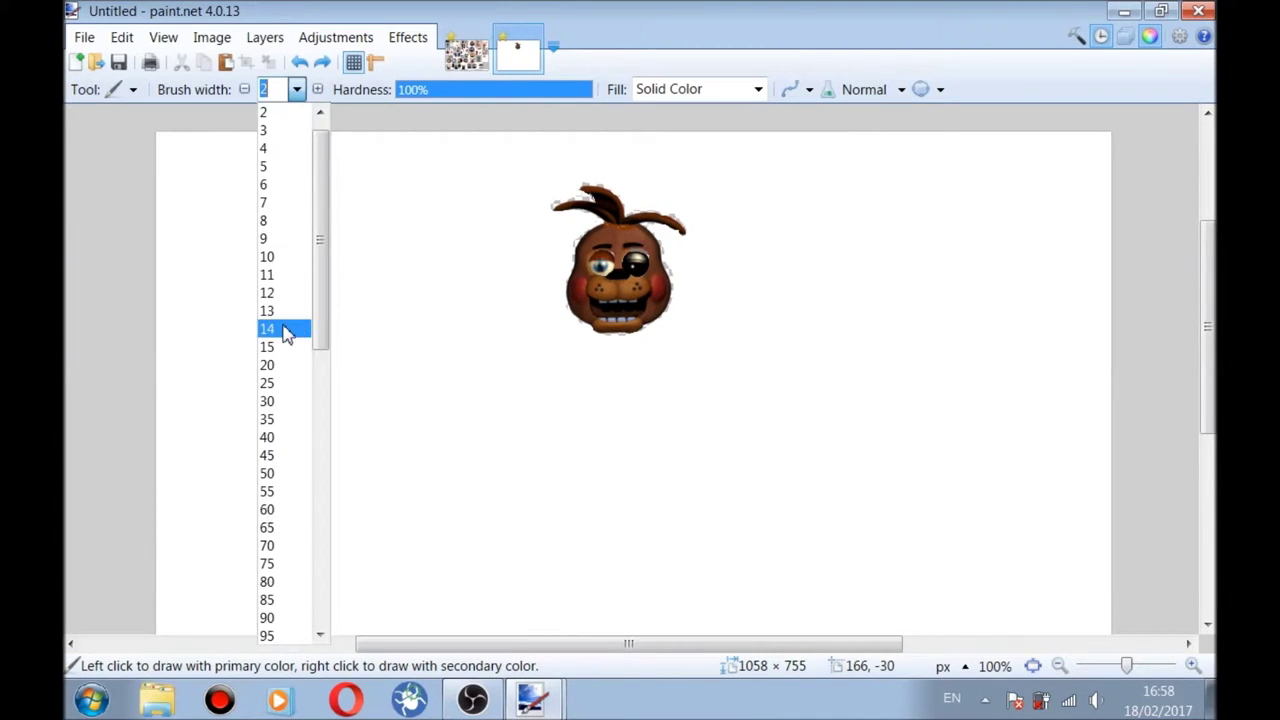
left_click(285, 330)
left_click(297, 89)
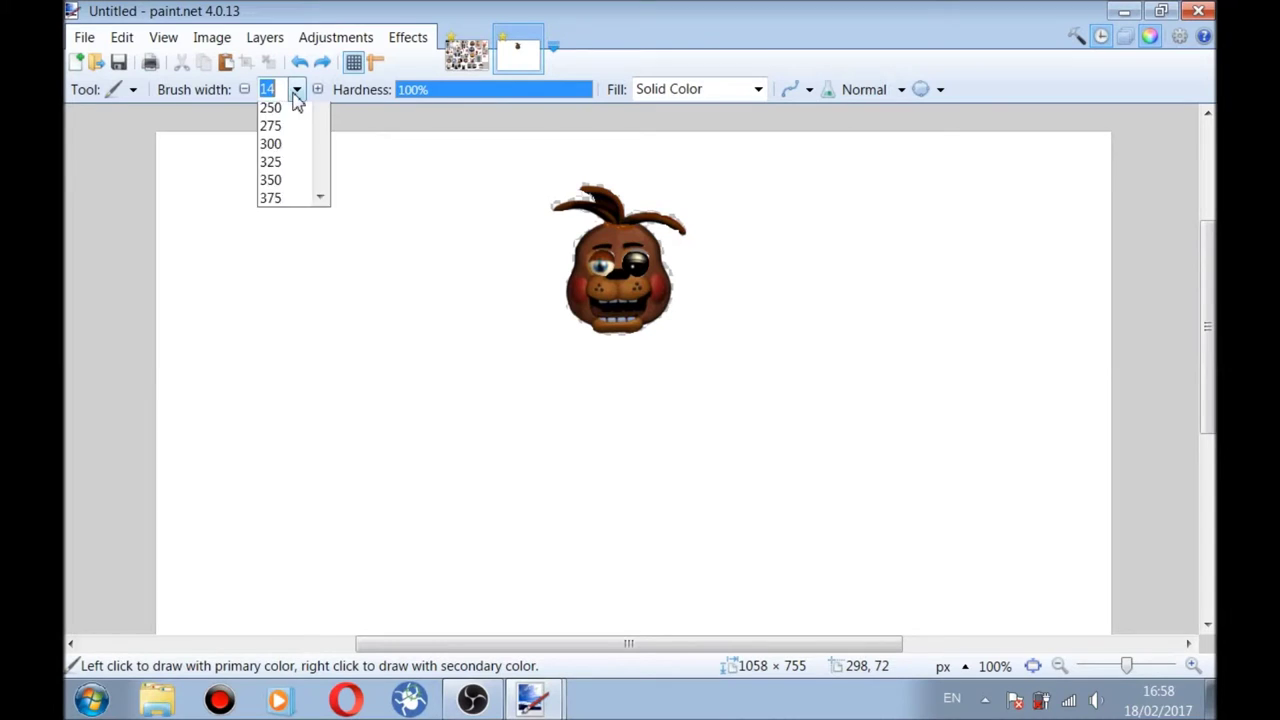
left_click(290, 528)
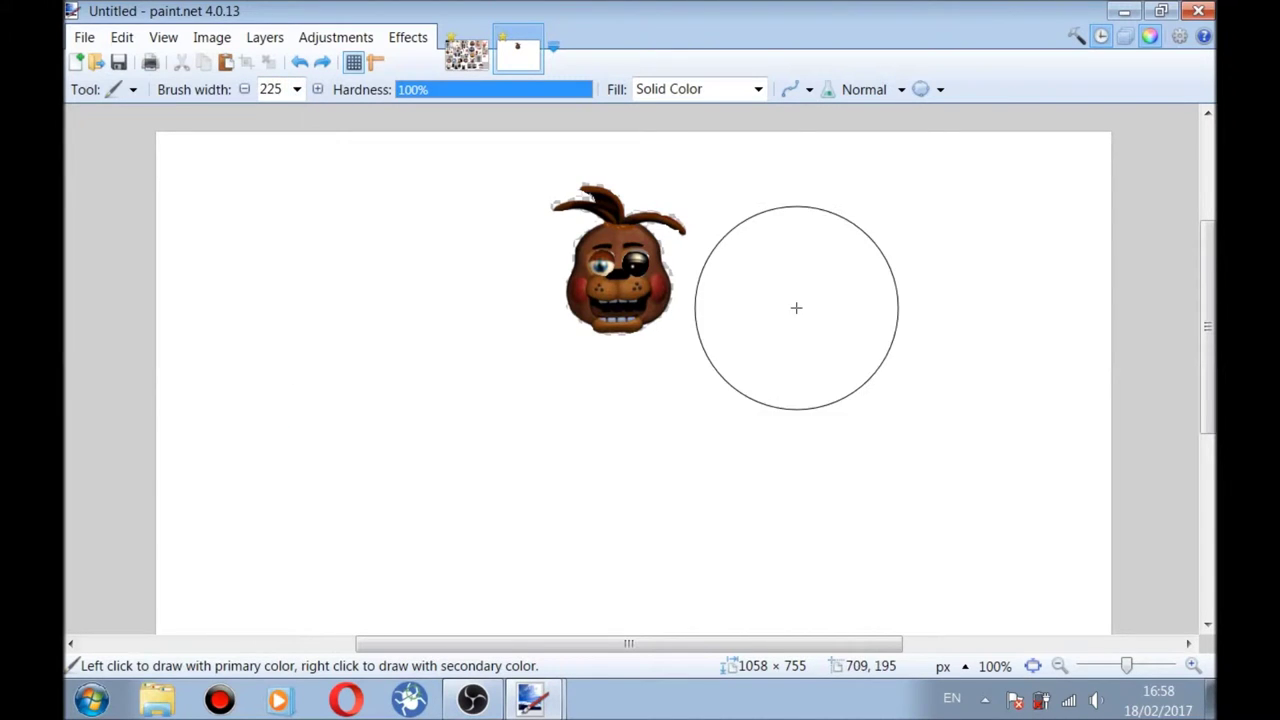
left_click(638, 449)
mouse_move(626, 435)
left_mouse_down()
mouse_move(614, 431)
mouse_move(612, 470)
mouse_move(629, 546)
mouse_move(655, 548)
mouse_move(658, 459)
mouse_move(617, 450)
left_mouse_up()
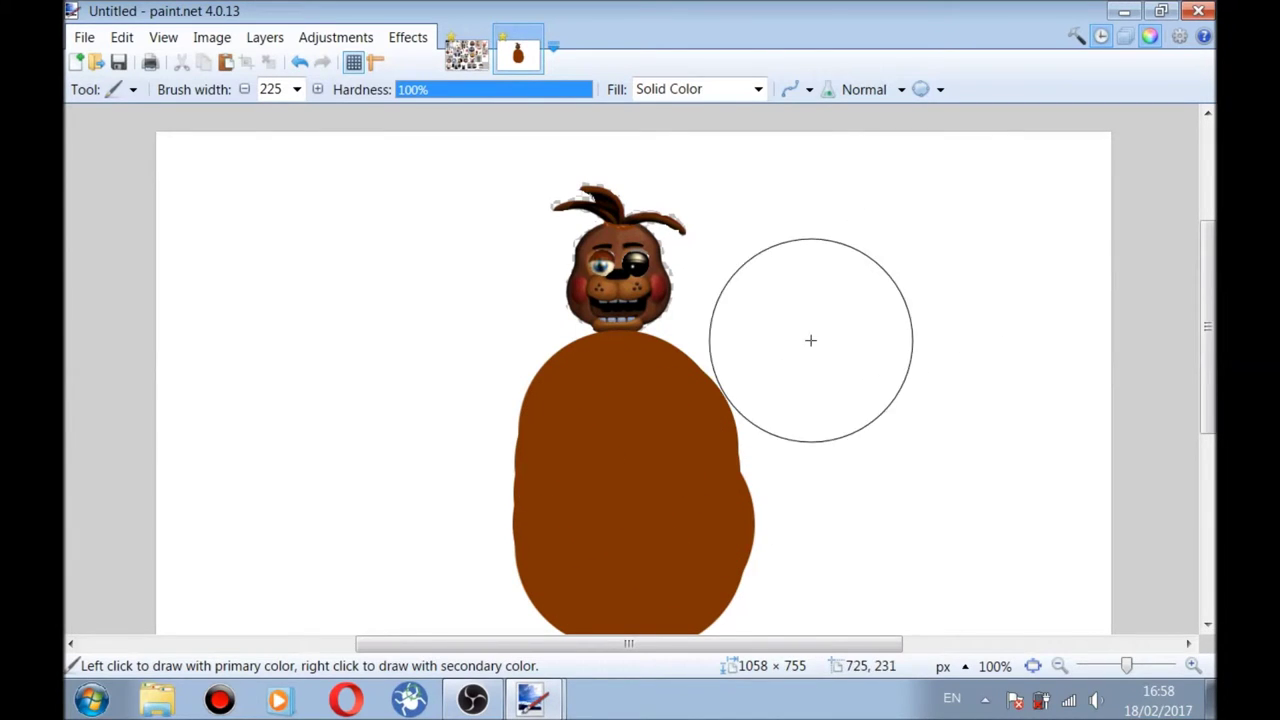
- At brush width 70, paint two brown arms: one raised up-right, one held out left
left_click(296, 89)
left_click(331, 160)
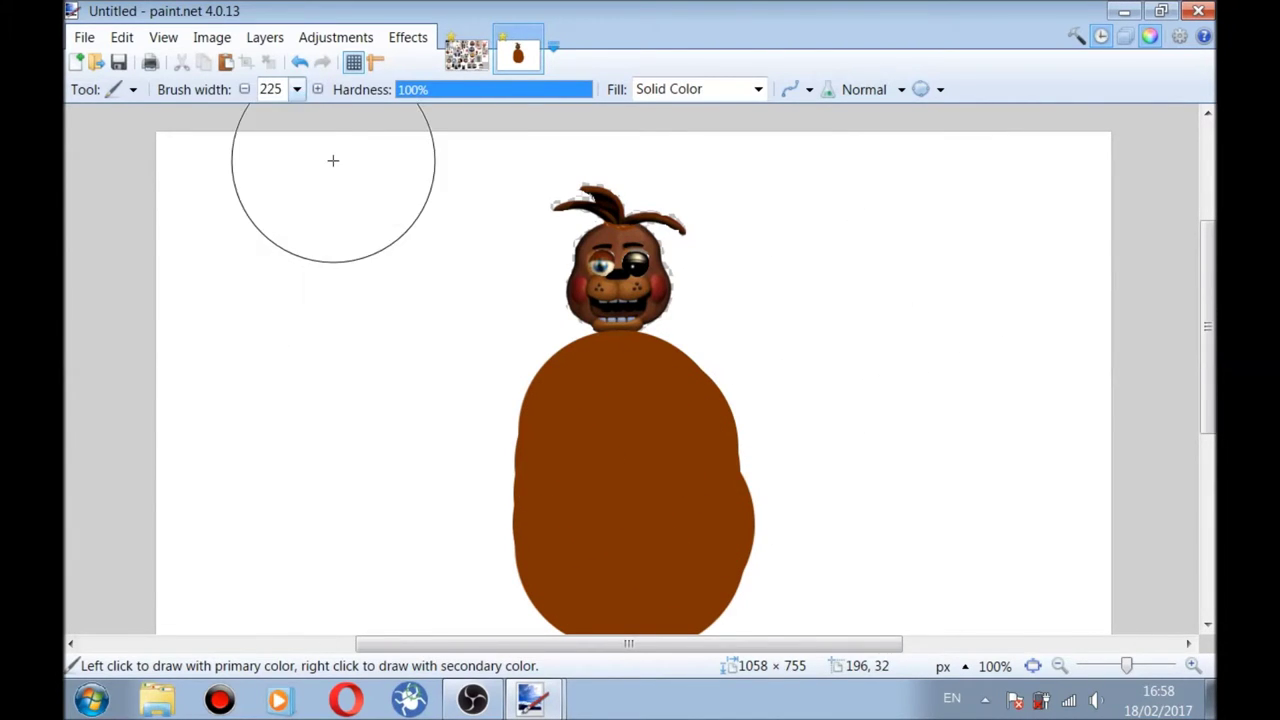
left_click(297, 89)
scroll(316, 163, "up", 4)
scroll(291, 346, "up", 5)
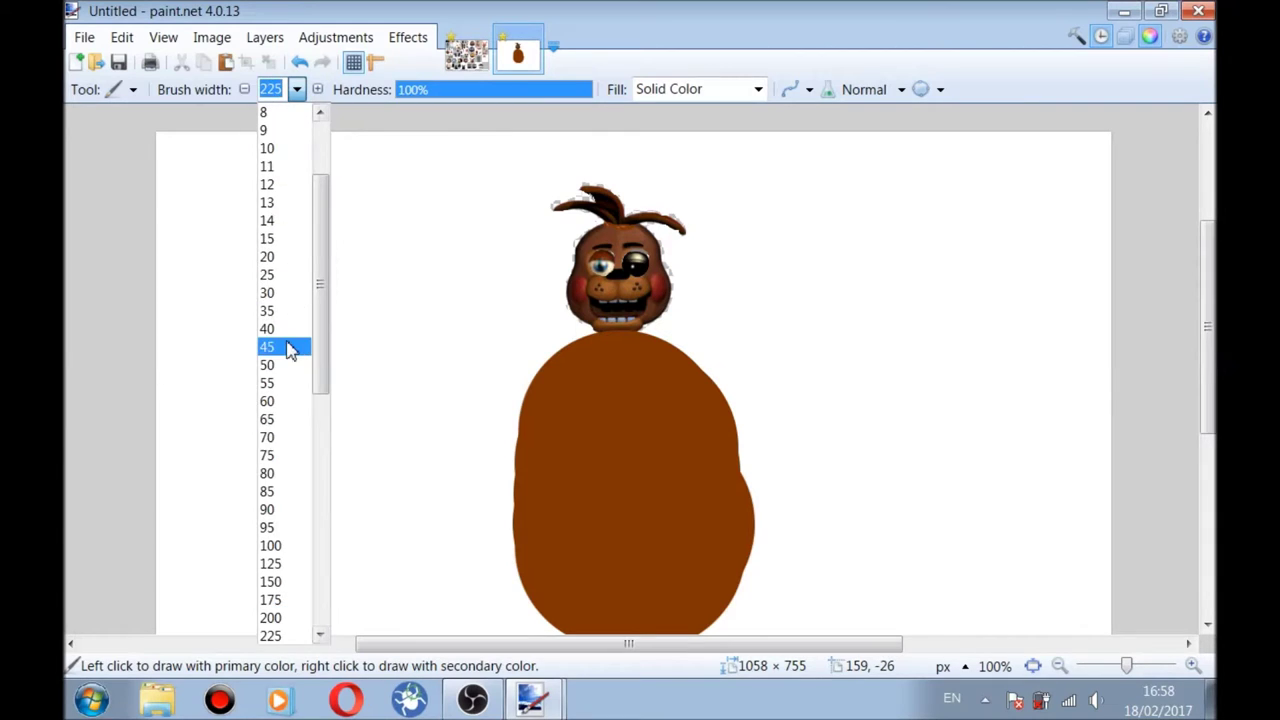
left_click(294, 437)
mouse_move(721, 413)
left_mouse_down()
mouse_move(807, 332)
mouse_move(908, 291)
left_mouse_up()
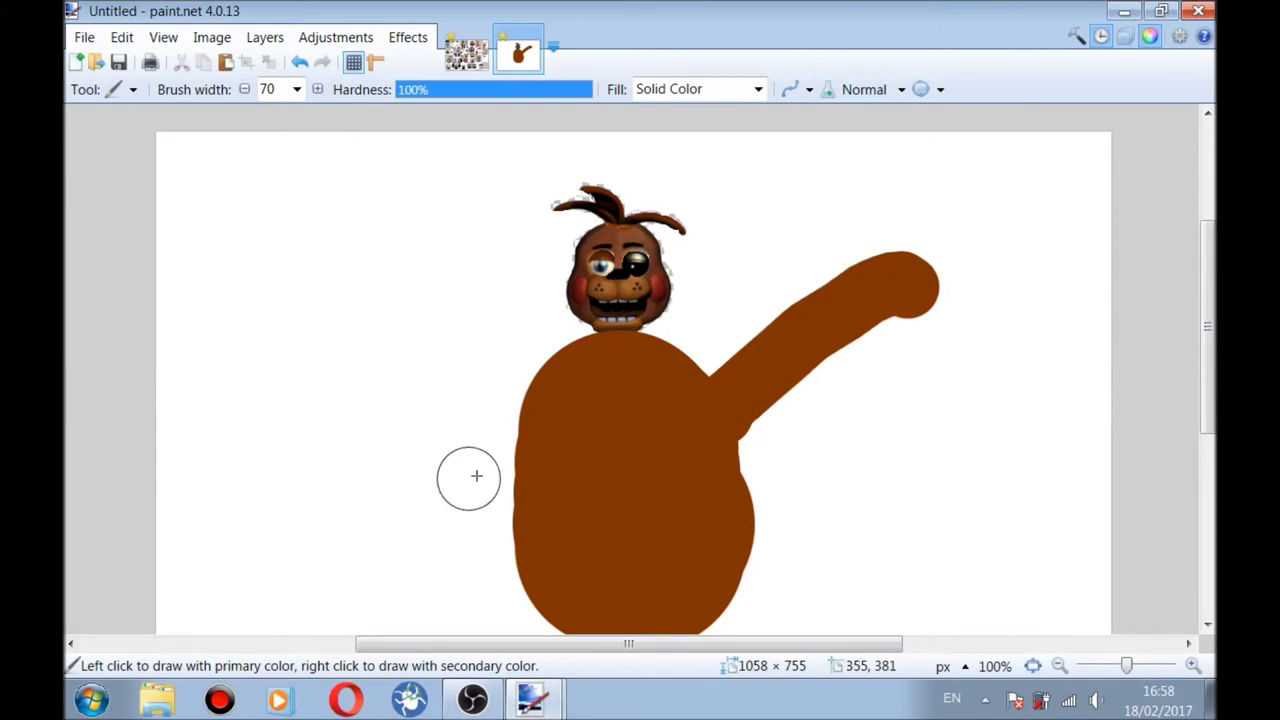
left_click_drag(529, 400, 390, 400)
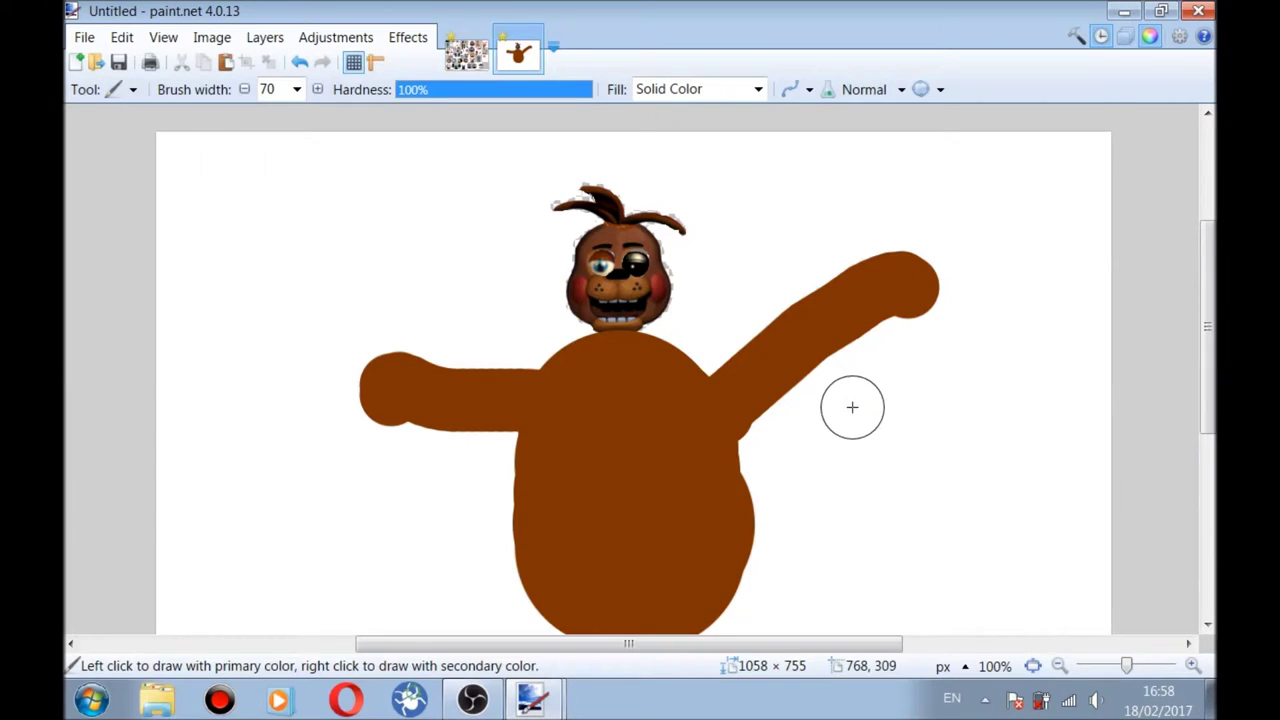
left_click_drag(1208, 327, 1208, 393)
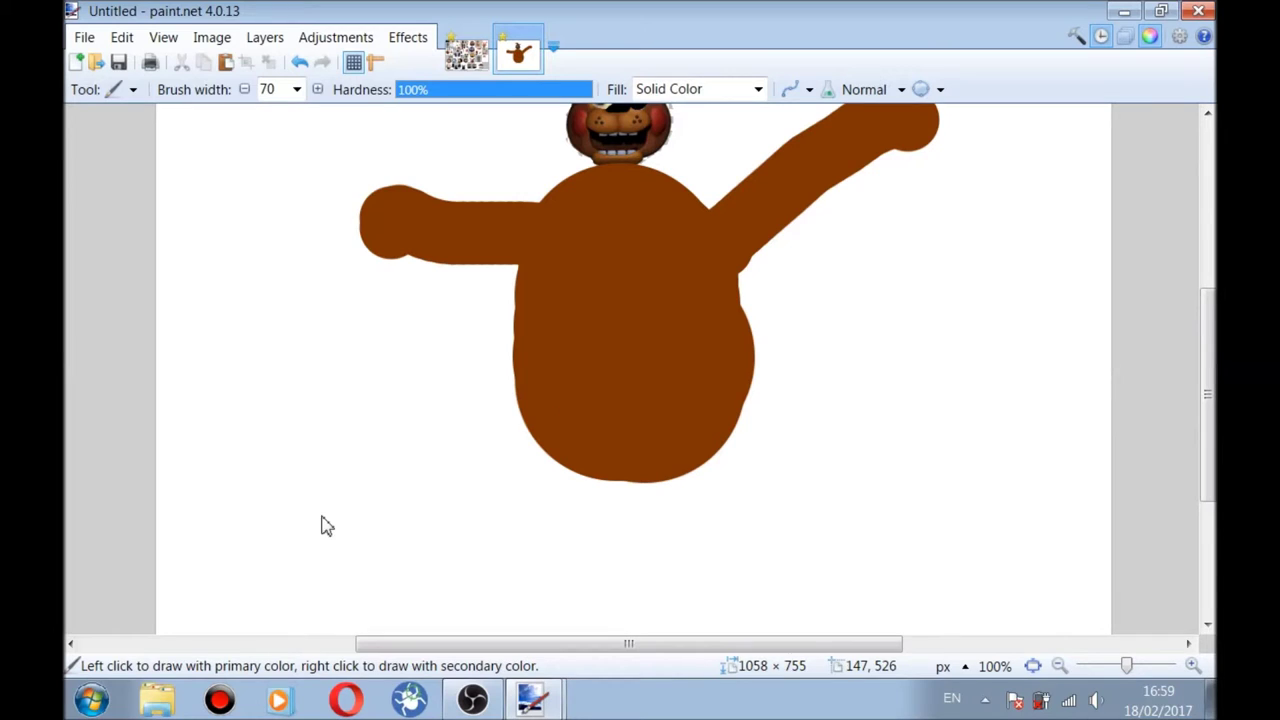
- Paint a pink skirt over the lower body and an orange patch on the chest
mouse_move(629, 454)
left_mouse_down()
mouse_move(556, 452)
mouse_move(518, 430)
mouse_move(650, 460)
mouse_move(720, 450)
mouse_move(745, 425)
mouse_move(555, 433)
mouse_move(498, 401)
mouse_move(502, 391)
left_mouse_up()
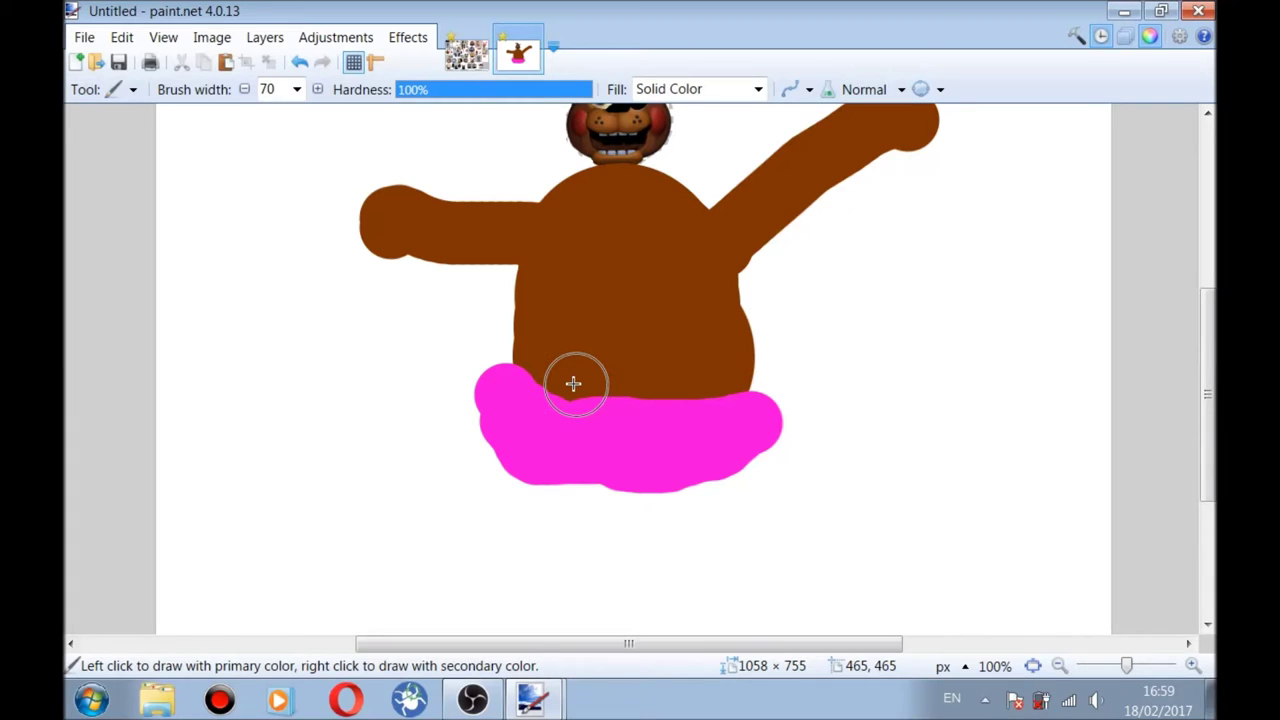
mouse_move(571, 385)
left_mouse_down()
mouse_move(604, 280)
mouse_move(667, 282)
mouse_move(672, 358)
mouse_move(646, 374)
mouse_move(620, 366)
mouse_move(620, 313)
left_mouse_up()
mouse_move(585, 378)
left_mouse_down()
mouse_move(546, 343)
mouse_move(555, 287)
mouse_move(628, 242)
left_mouse_up()
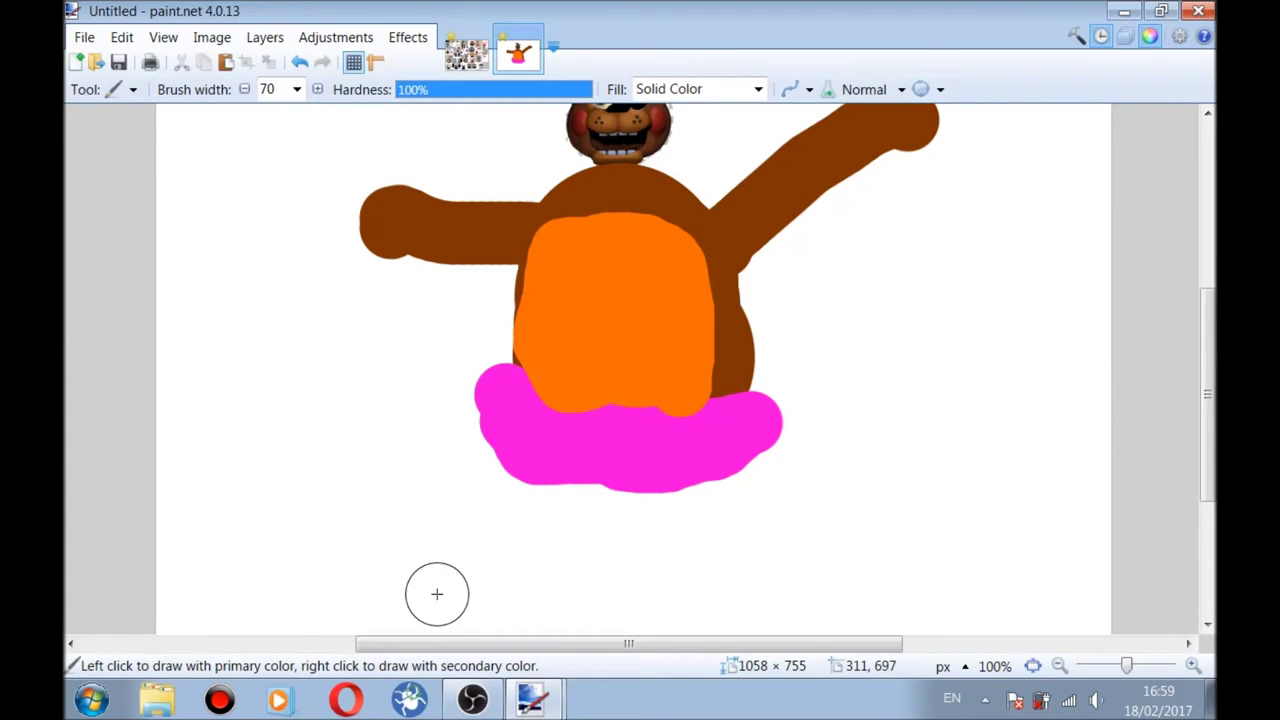
- Add an upper and a lower black button on the orange chest
left_click(613, 261)
left_click(613, 354)
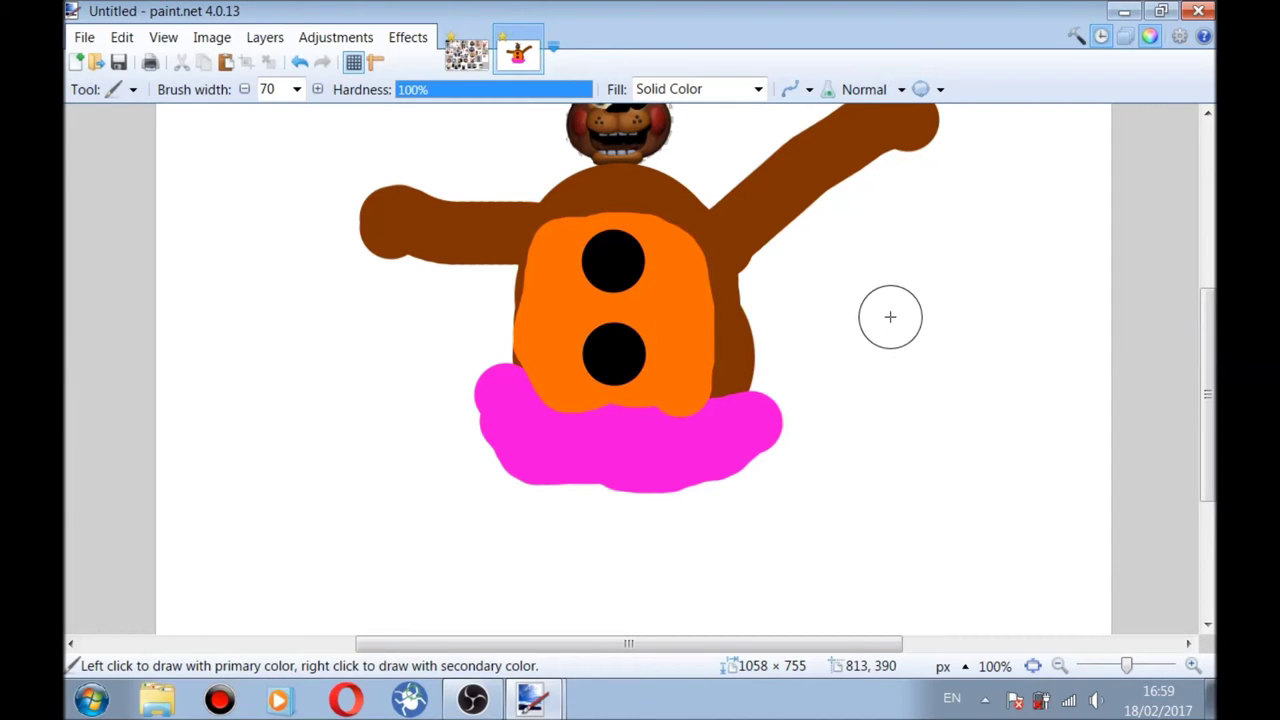
mouse_move(1207, 395)
left_mouse_down()
mouse_move(1207, 255)
mouse_move(1200, 386)
left_mouse_up()
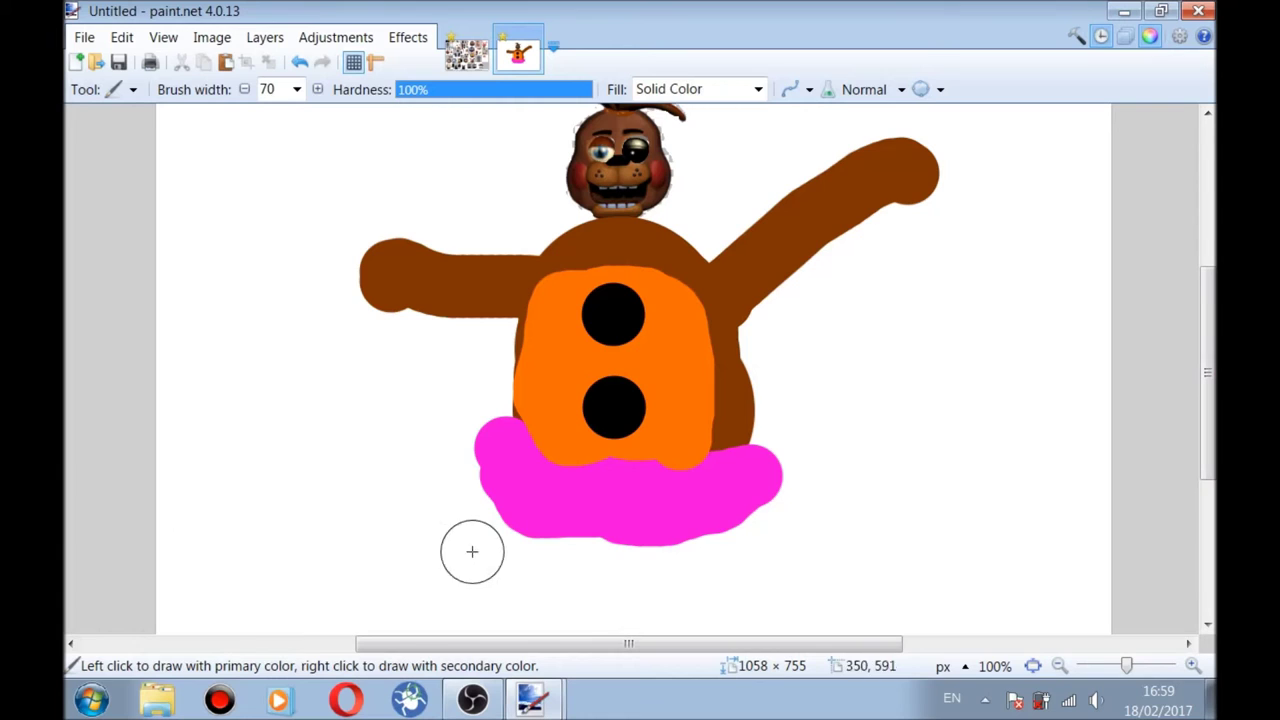
- Paint two brown legs below the pink skirt, extending to the canvas bottom
left_click_drag(555, 576, 548, 578)
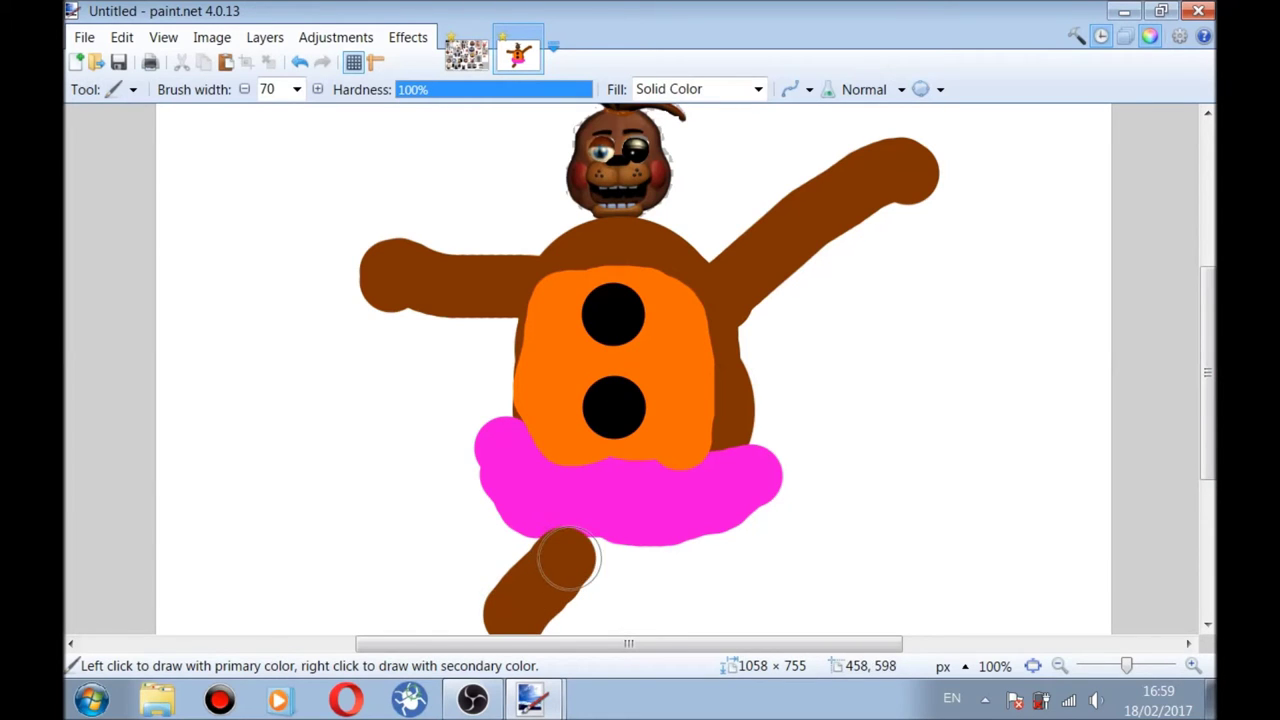
mouse_move(568, 560)
left_mouse_down()
mouse_move(688, 550)
mouse_move(858, 718)
left_mouse_up()
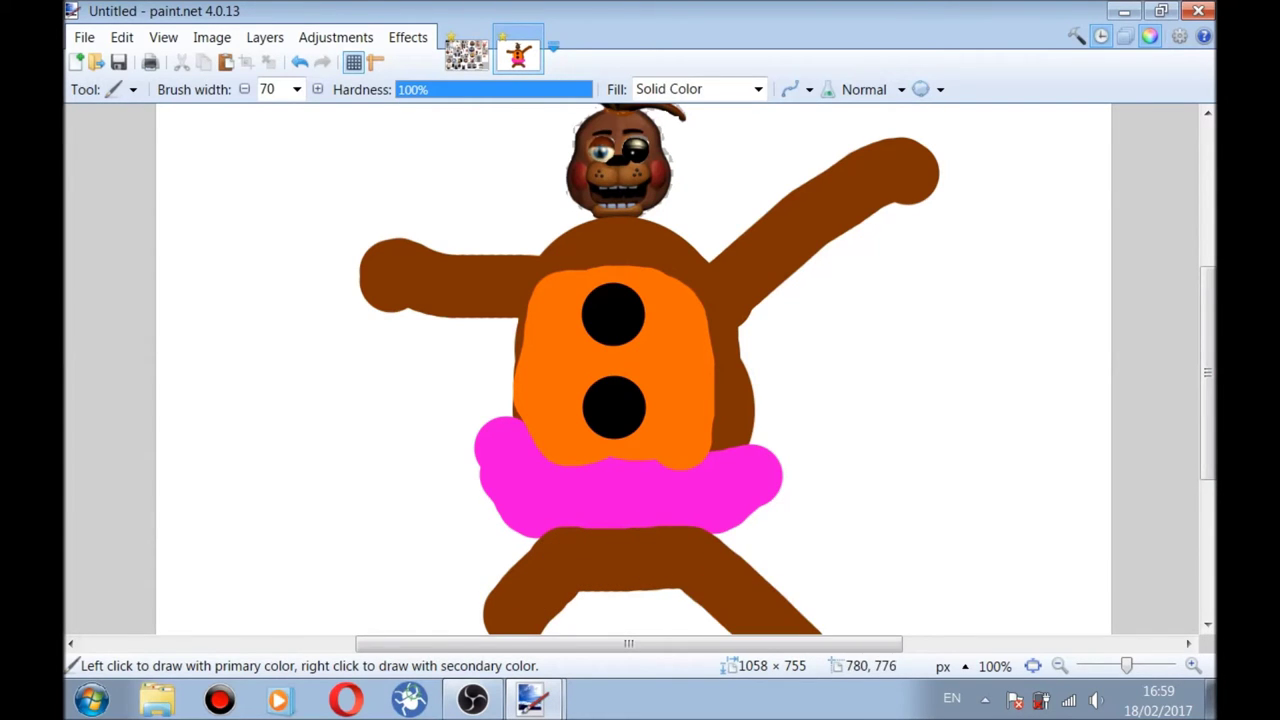
mouse_move(1207, 446)
left_mouse_down()
mouse_move(1207, 422)
mouse_move(1207, 574)
mouse_move(1207, 347)
mouse_move(1207, 450)
left_mouse_up()
left_click_drag(509, 503, 428, 612)
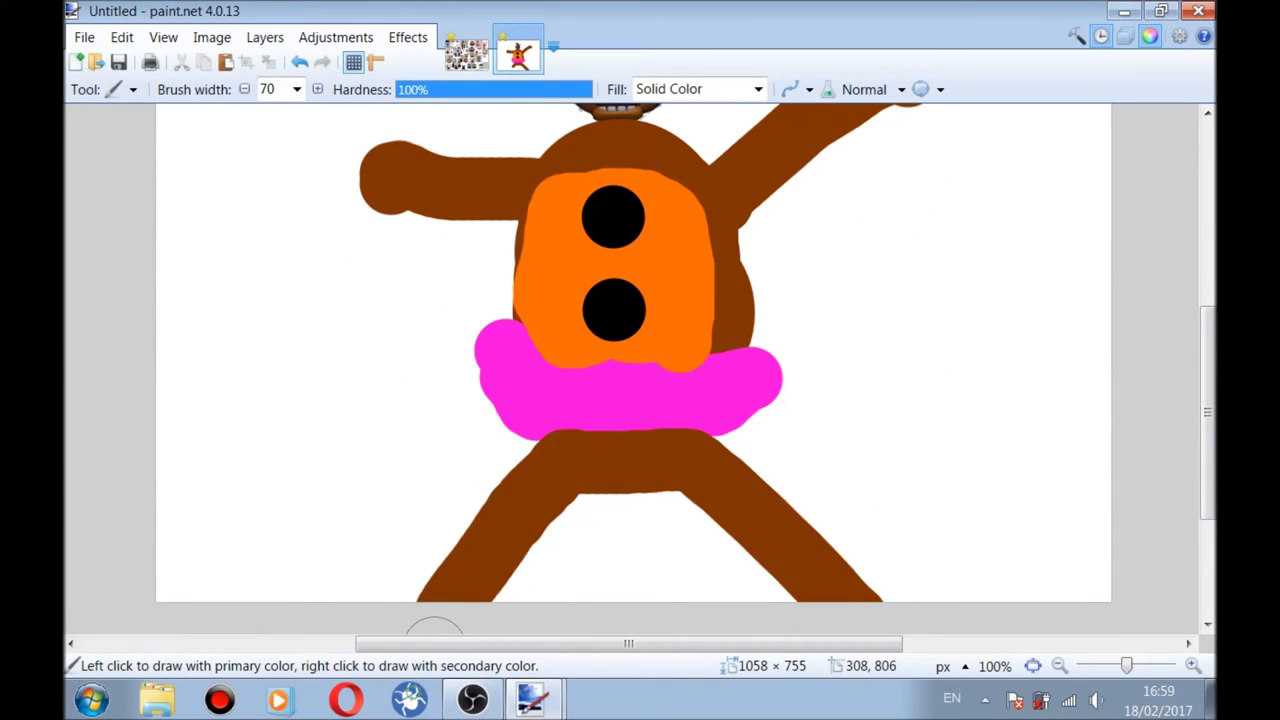
- Add black joint dots on the left and right legs and both arms
left_click(492, 550)
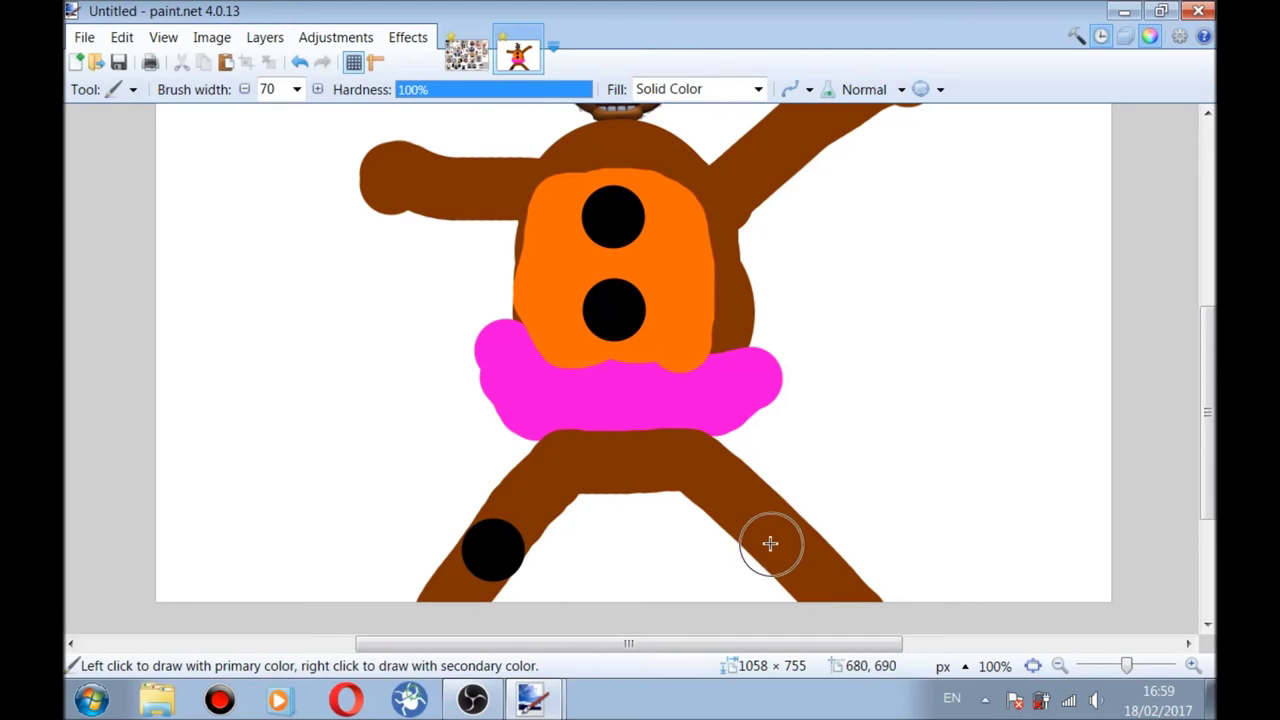
left_click(772, 535)
left_click_drag(1195, 444, 1195, 334)
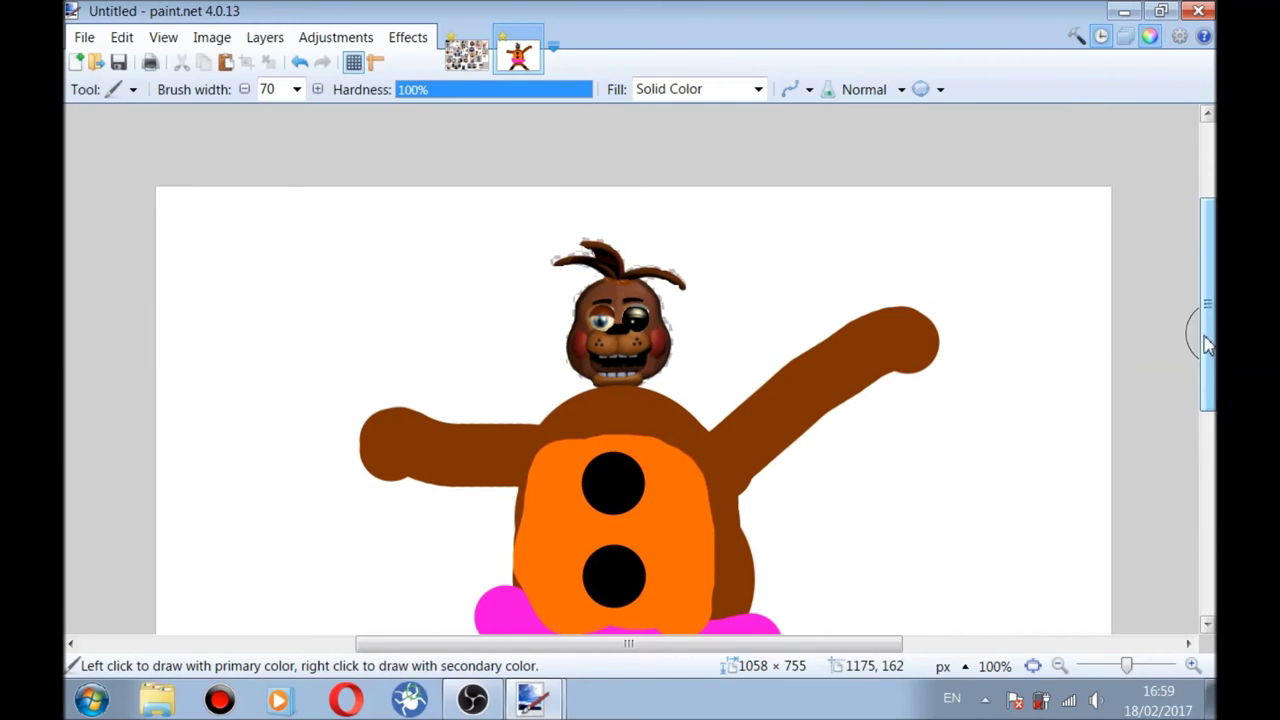
left_click(769, 421)
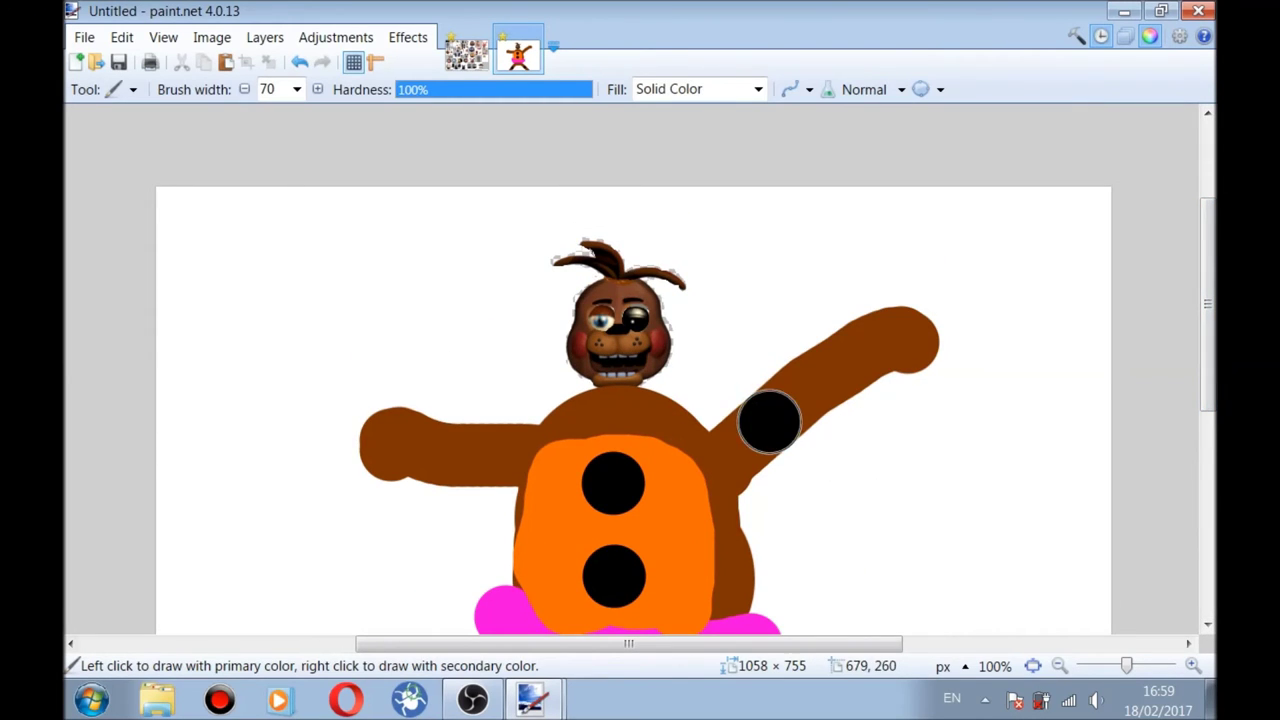
left_click(462, 453)
mouse_move(1207, 223)
left_mouse_down()
mouse_move(1207, 330)
mouse_move(1207, 245)
mouse_move(1212, 258)
left_mouse_up()
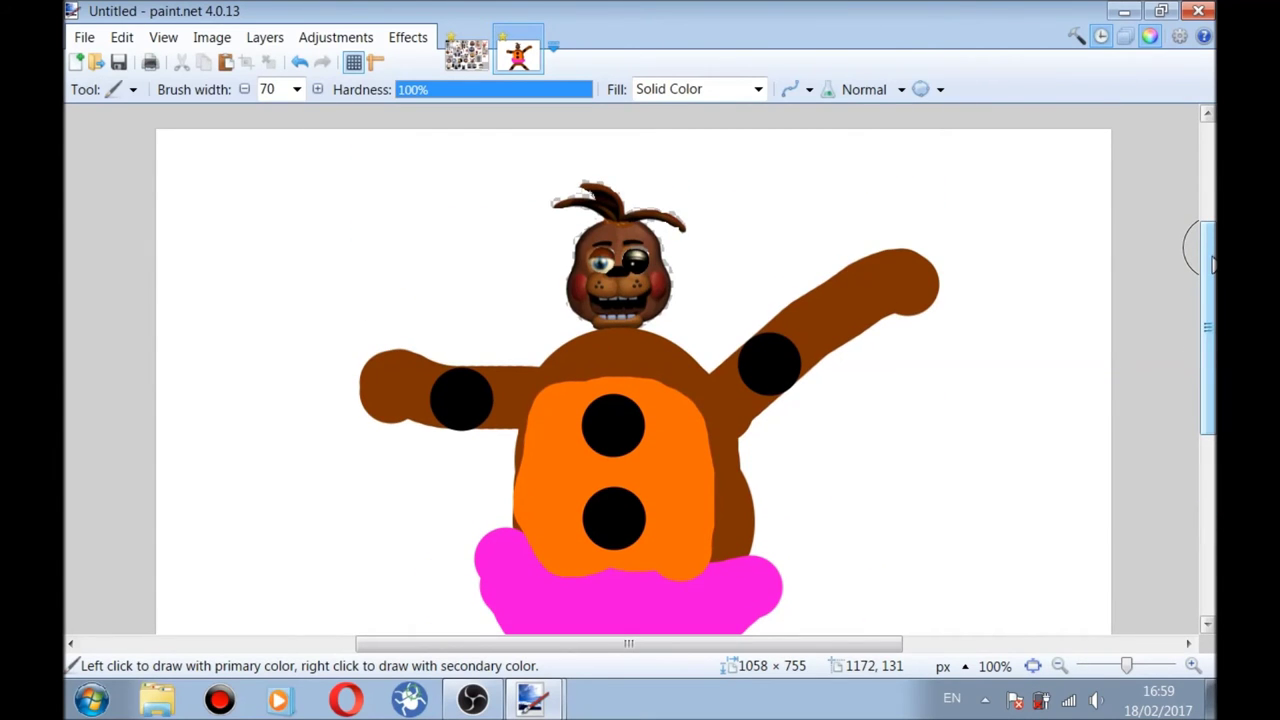